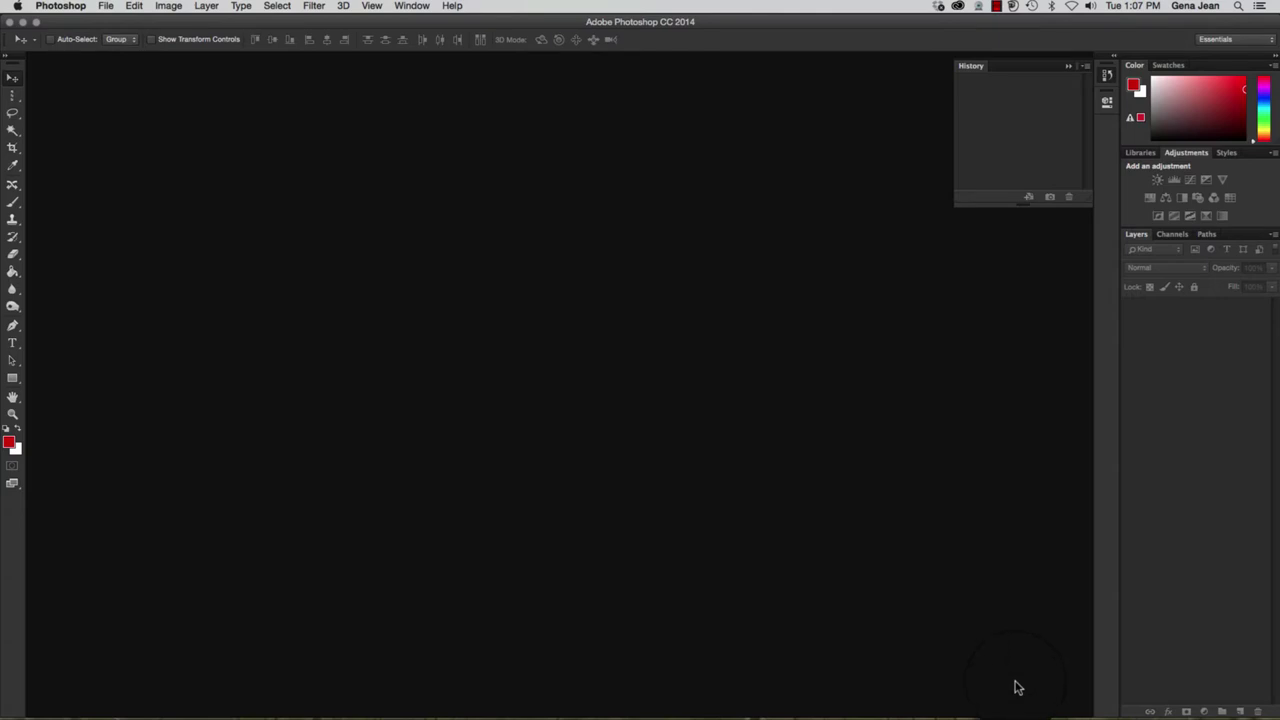
- Create a new document named 3Cpractice, 10 by 10 inches at 300 pixels per inch
{"action": "left_click", "coordinate": [108, 8]}
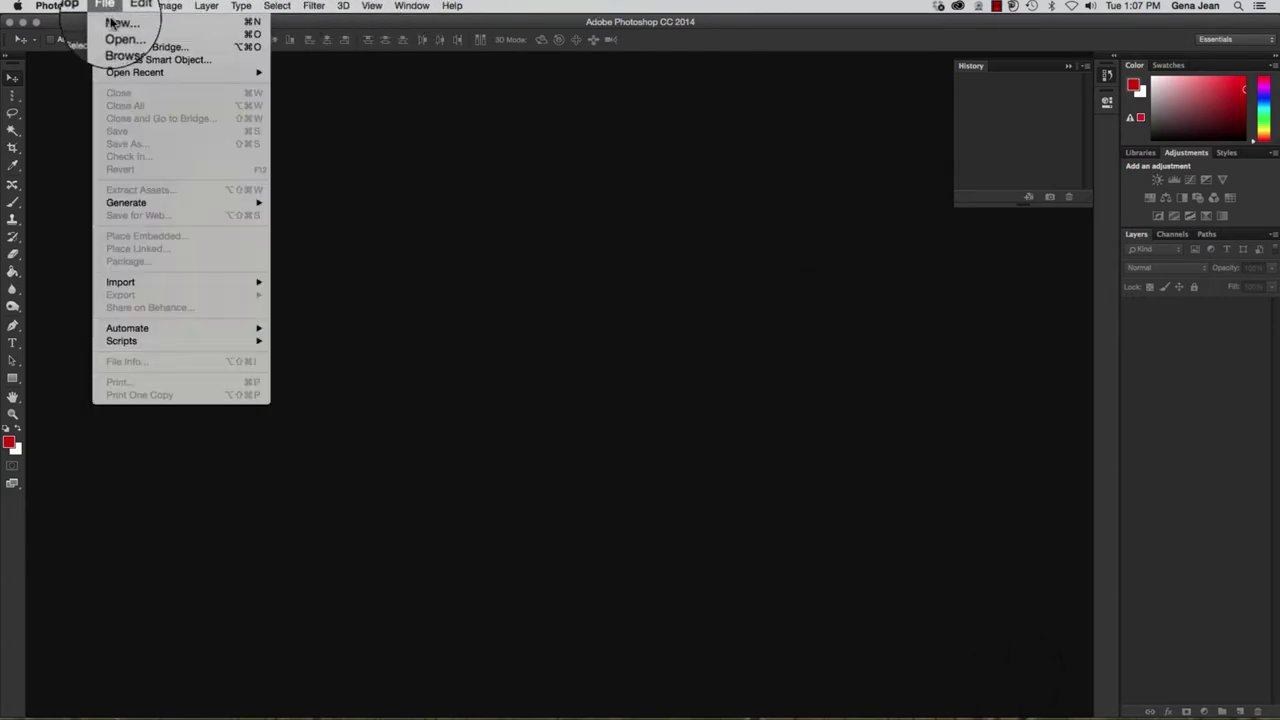
{"action": "left_click", "coordinate": [113, 22]}
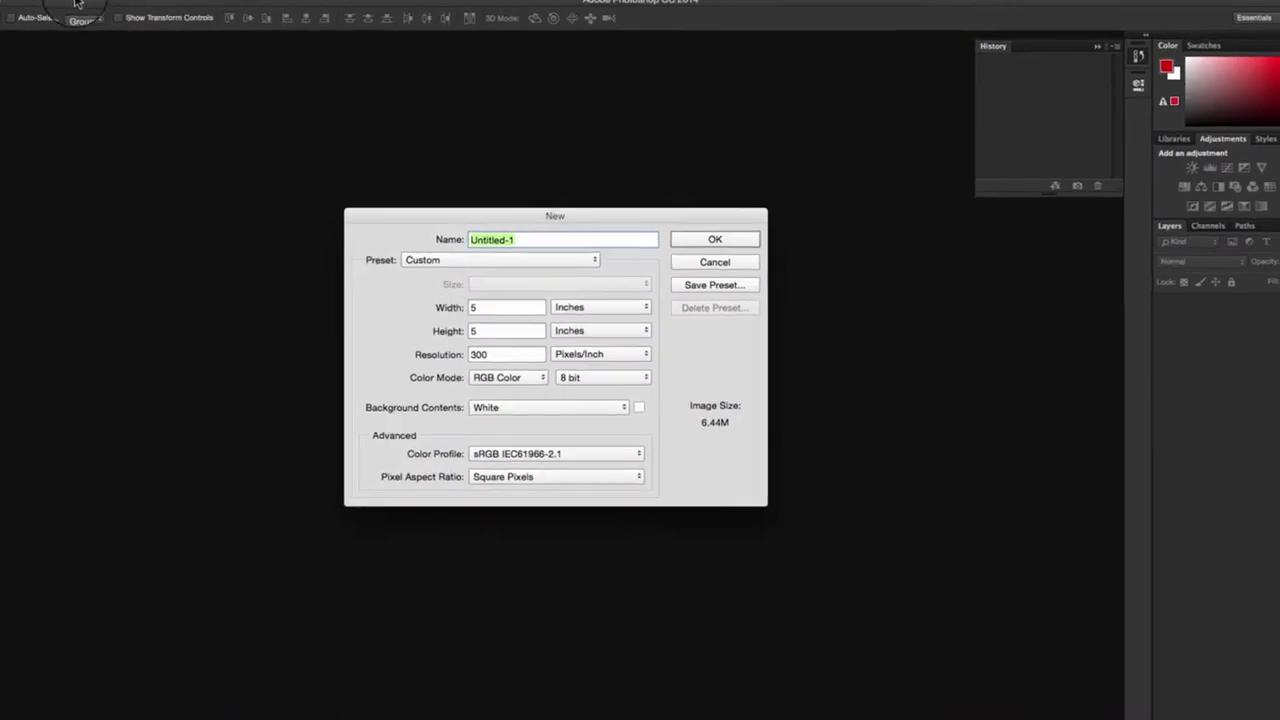
{"action": "type", "text": "3"}
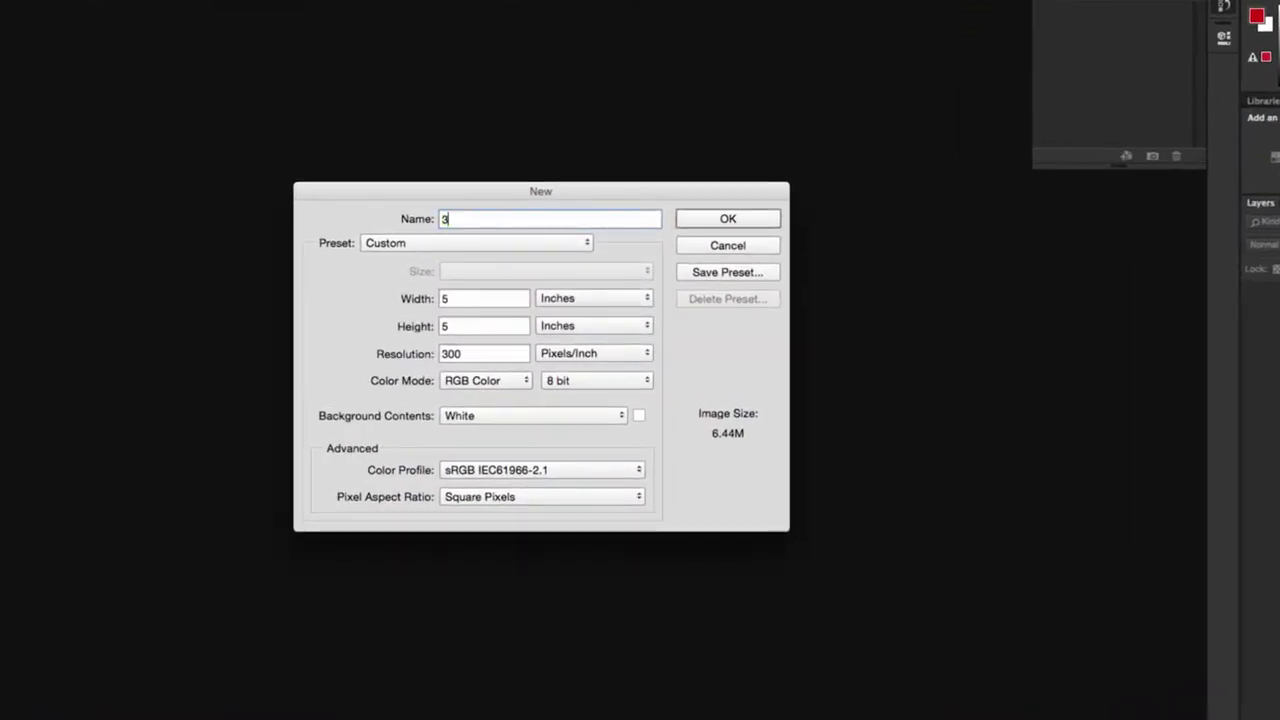
{"action": "type", "text": "Cpractice"}
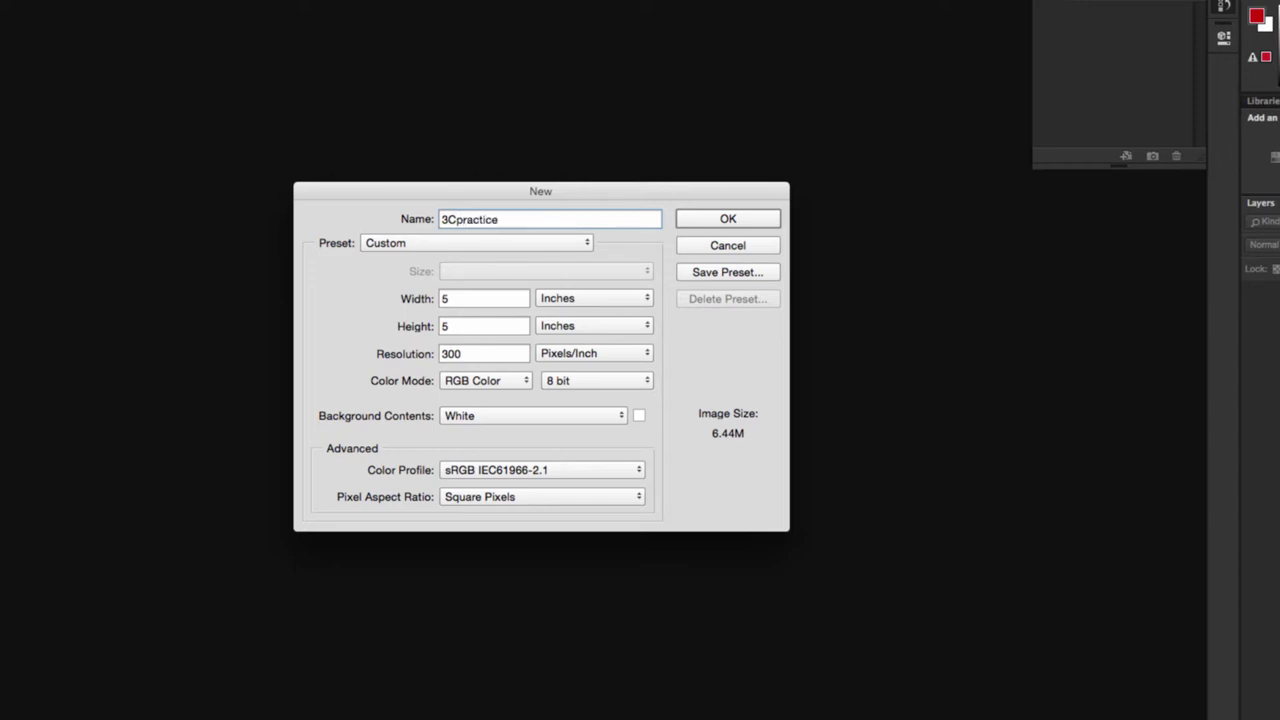
{"action": "double_click", "coordinate": [449, 298]}
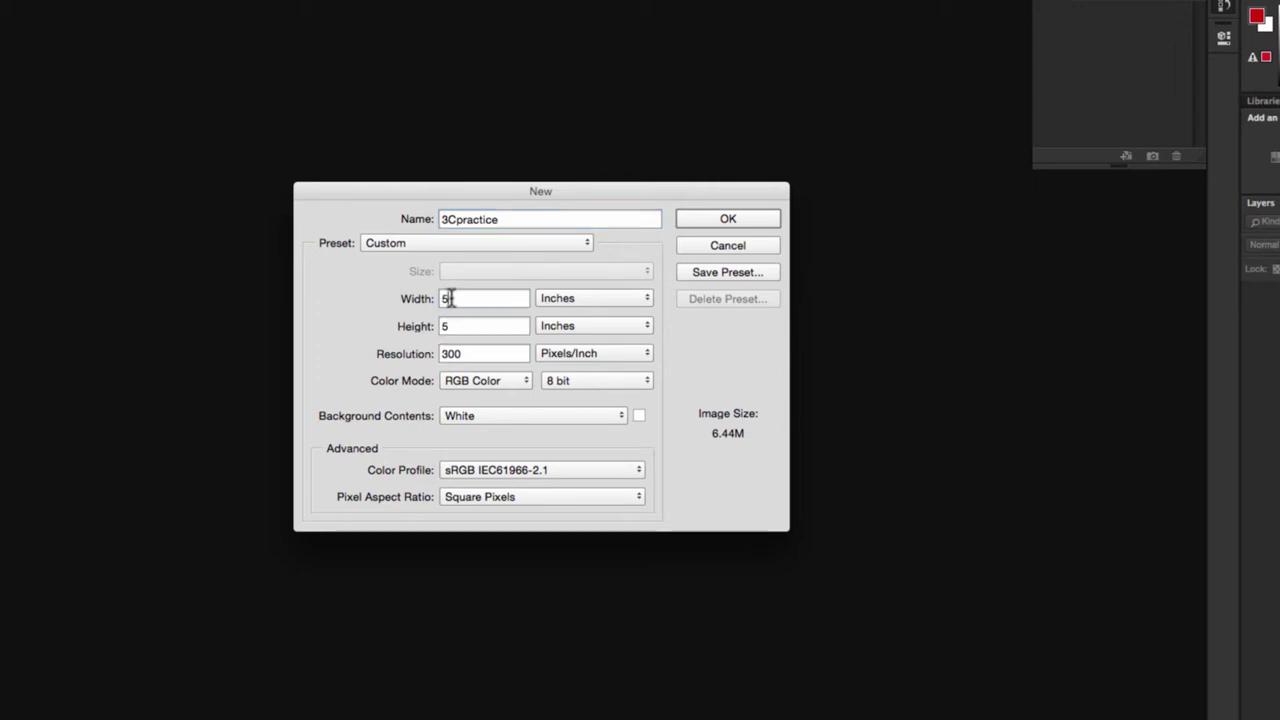
{"action": "type", "text": "10"}
{"action": "double_click", "coordinate": [478, 326]}
{"action": "type", "text": "10"}
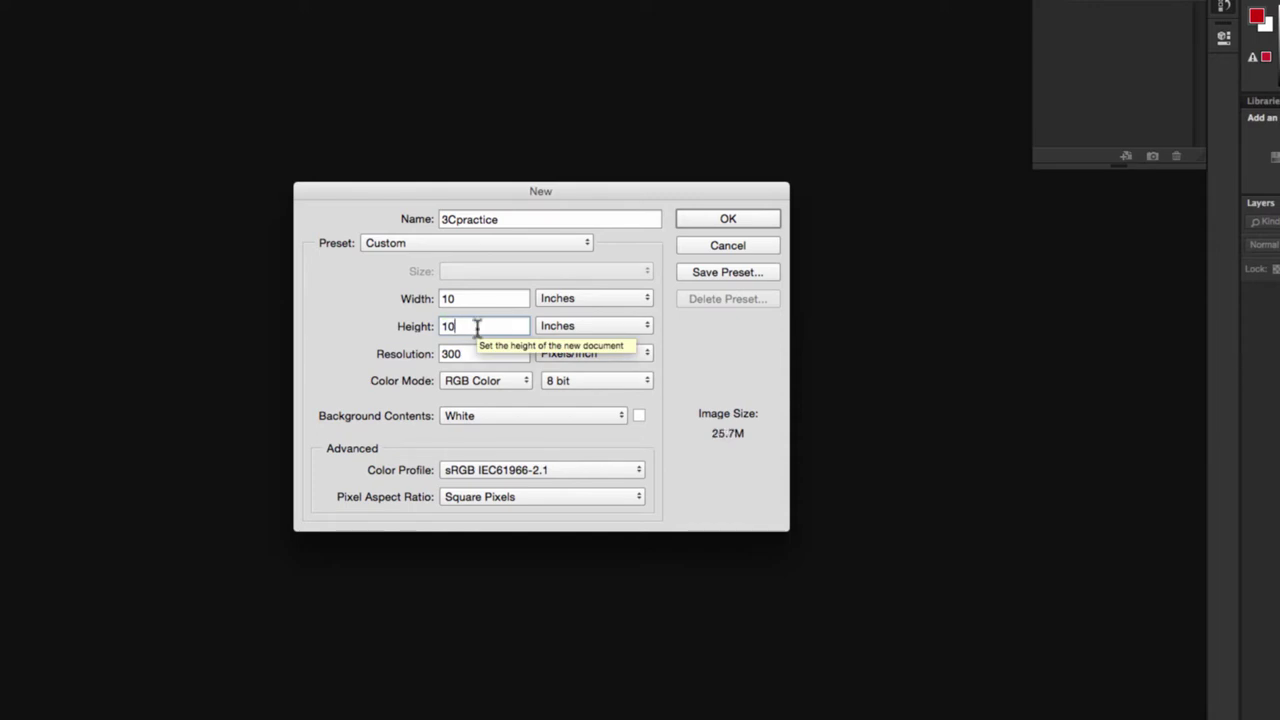
{"action": "double_click", "coordinate": [481, 351]}
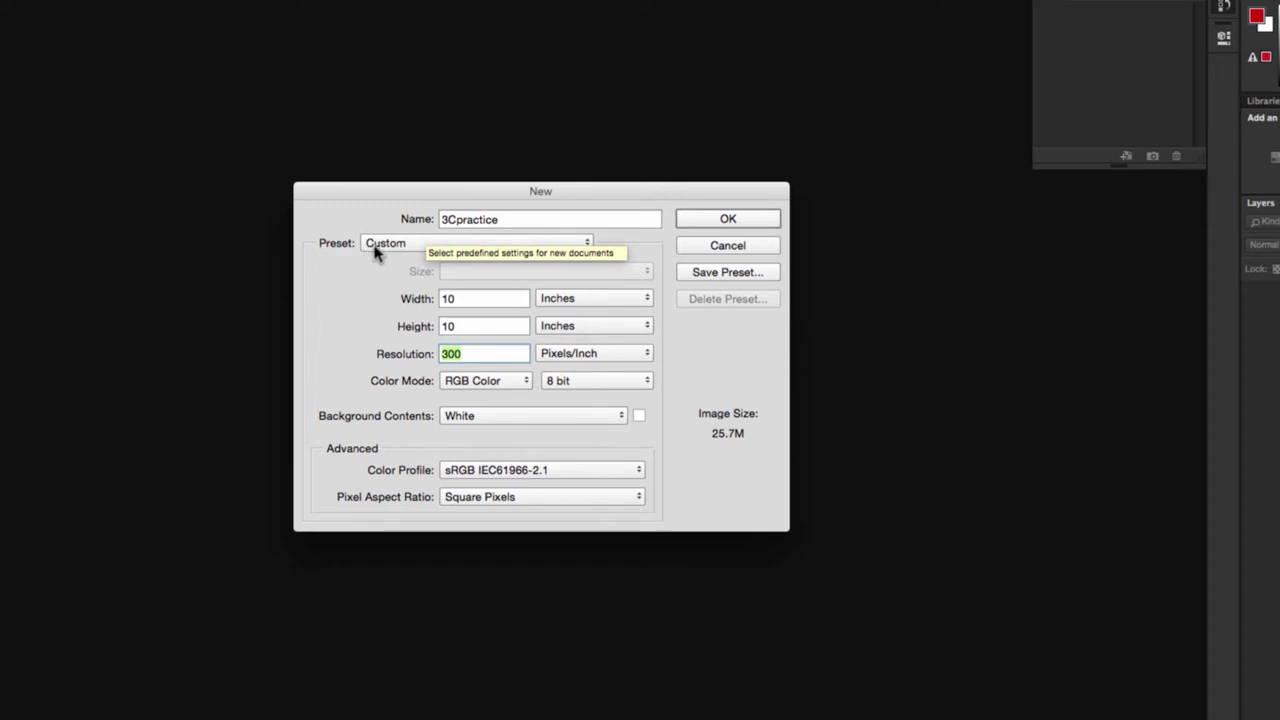
{"action": "left_click", "coordinate": [722, 221]}
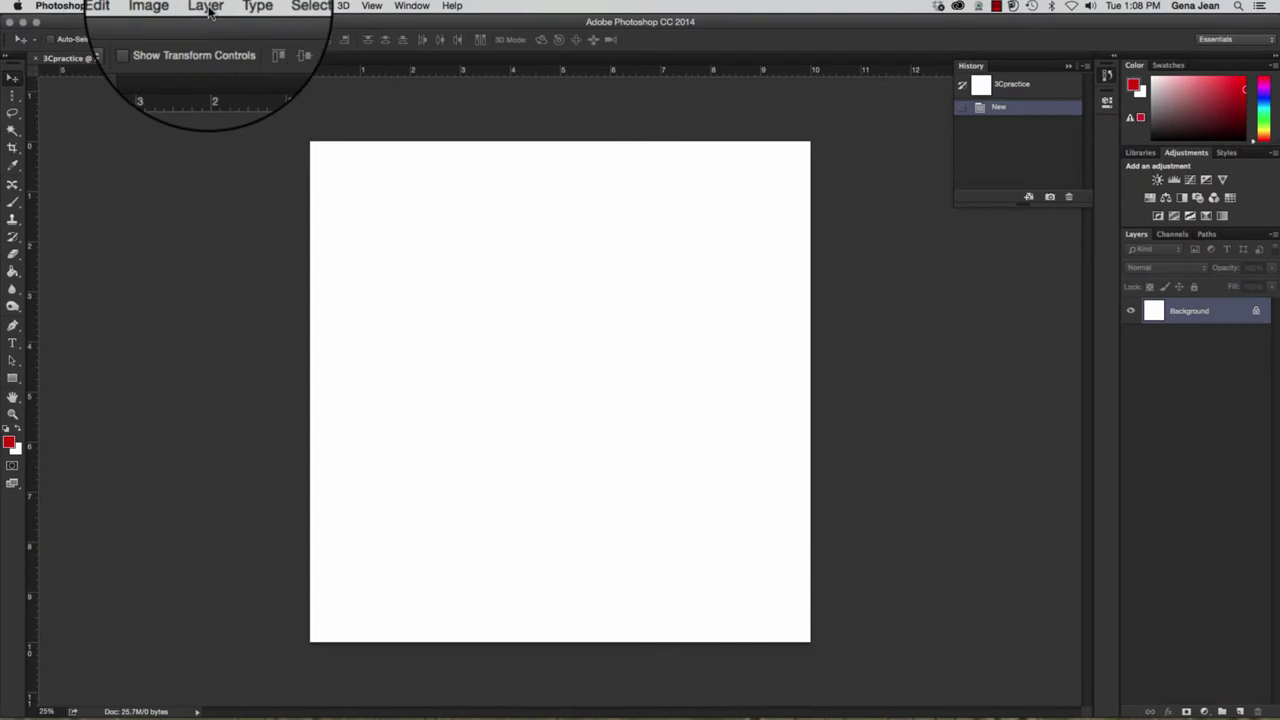
{"action": "left_click", "coordinate": [206, 7]}
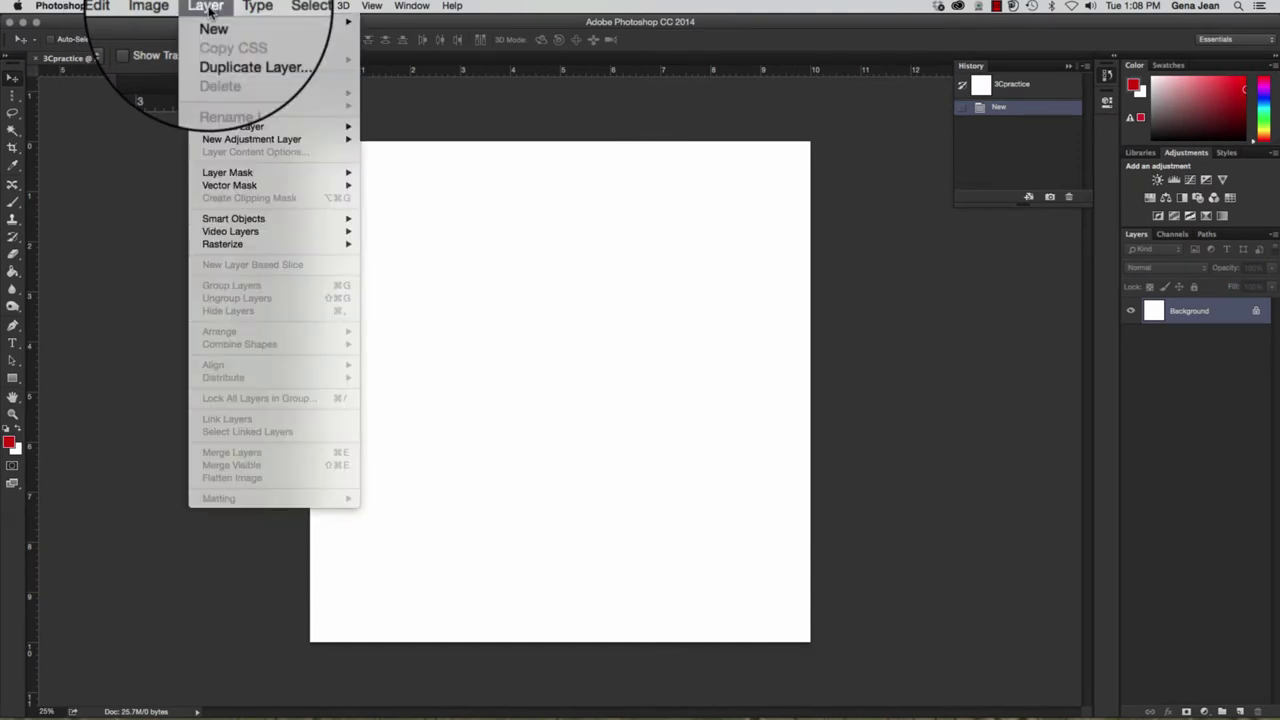
{"action": "mouse_move", "coordinate": [228, 127]}
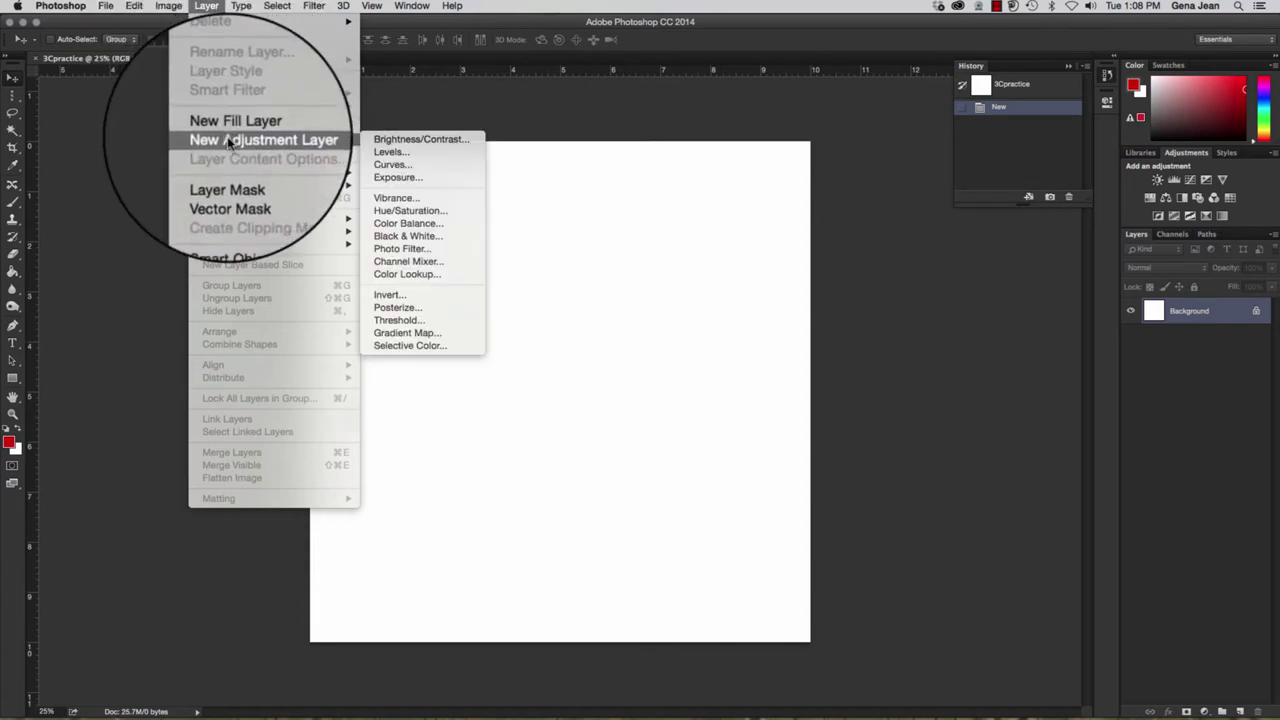
{"action": "mouse_move", "coordinate": [220, 22]}
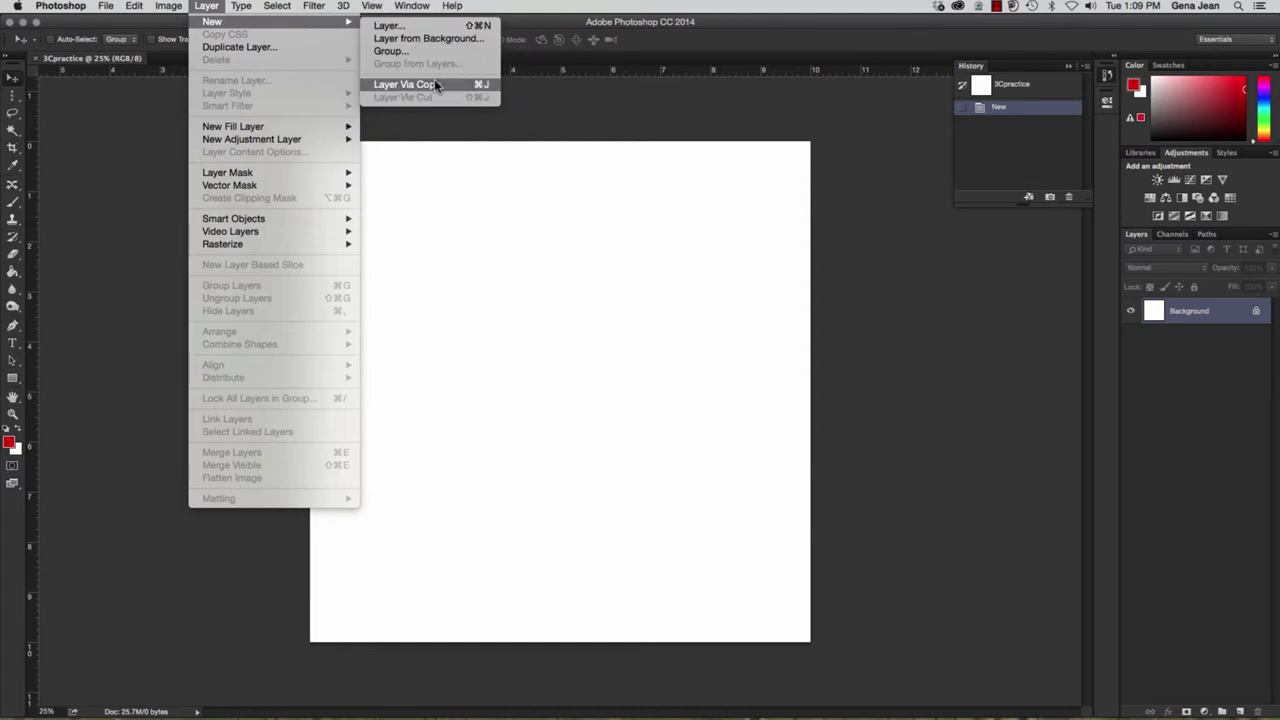
{"action": "left_click", "coordinate": [974, 298]}
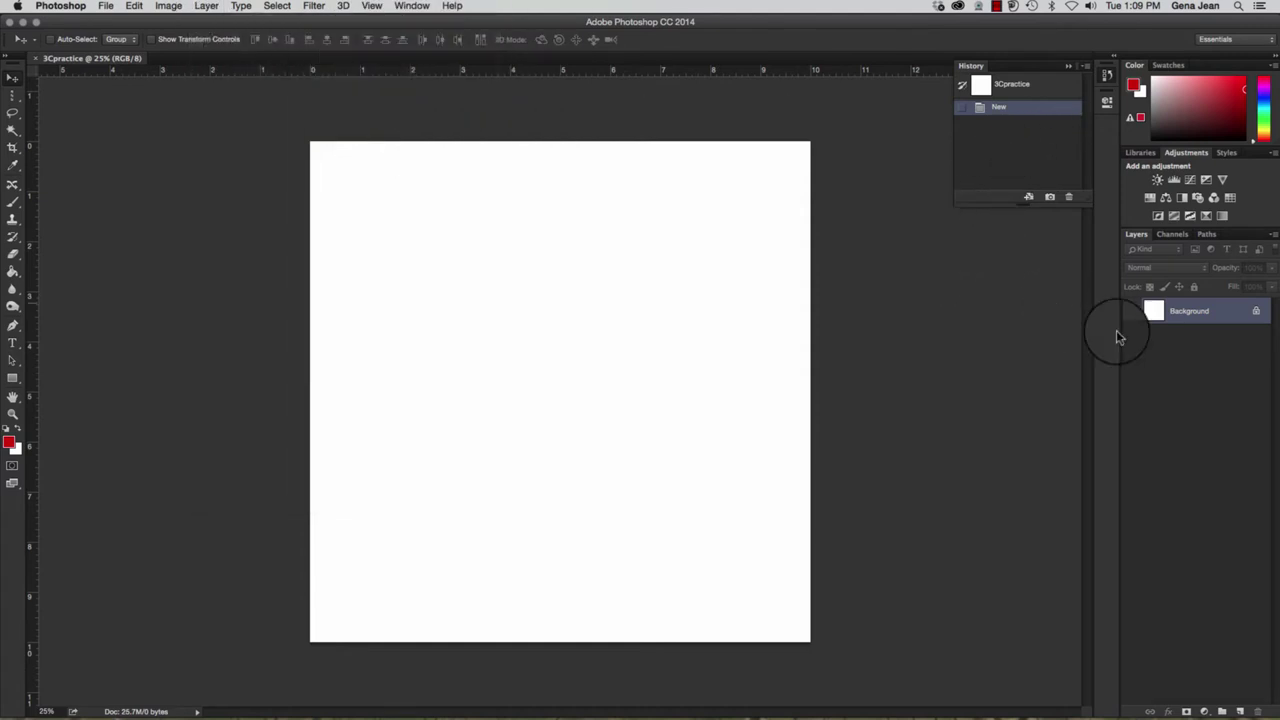
{"action": "left_click", "coordinate": [1272, 236]}
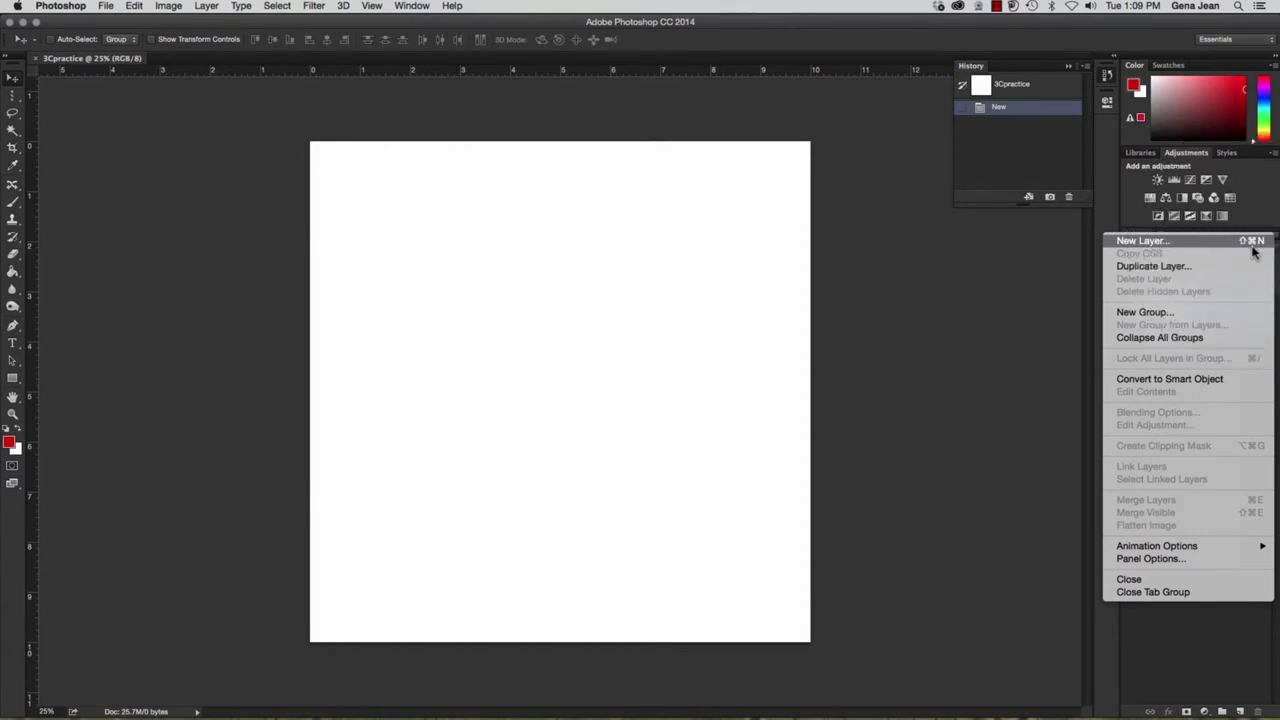
{"action": "left_click", "coordinate": [1035, 252]}
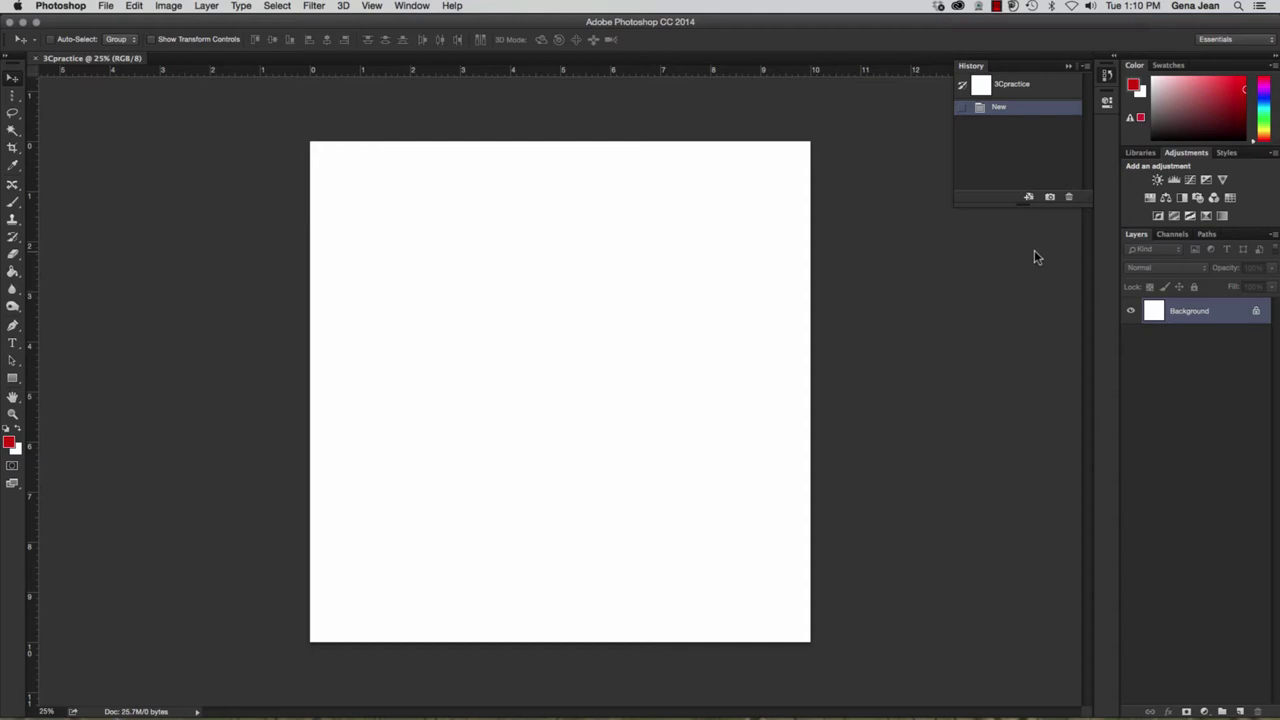
{"action": "left_click", "coordinate": [1035, 254]}
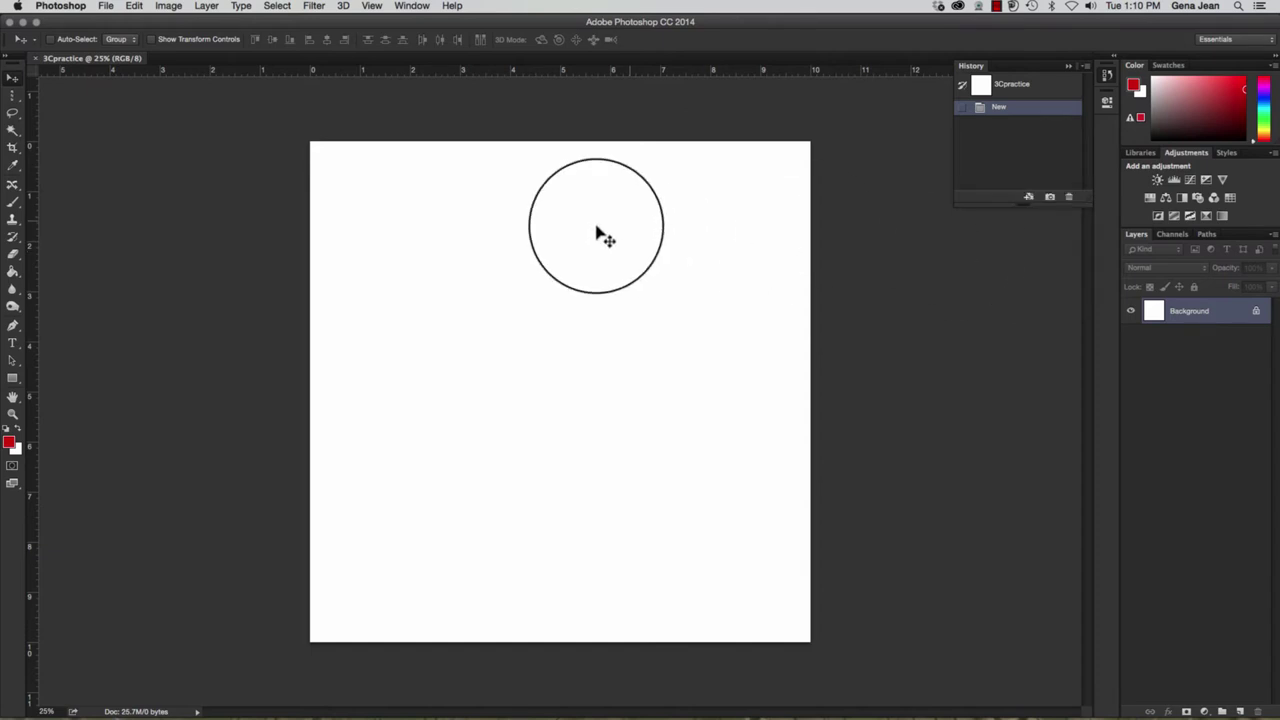
- Set up the Type tool with the Calibri Bold font at 72 pt
{"action": "left_click", "coordinate": [14, 345]}
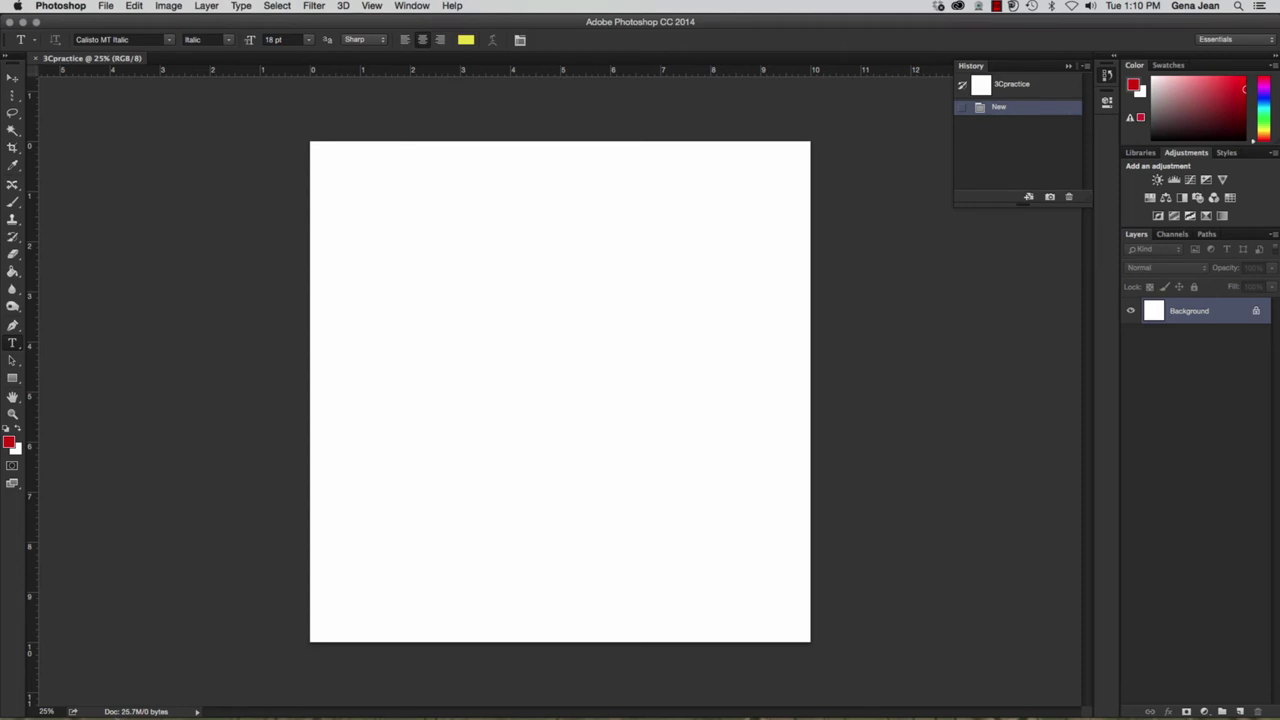
{"action": "left_click", "coordinate": [168, 43]}
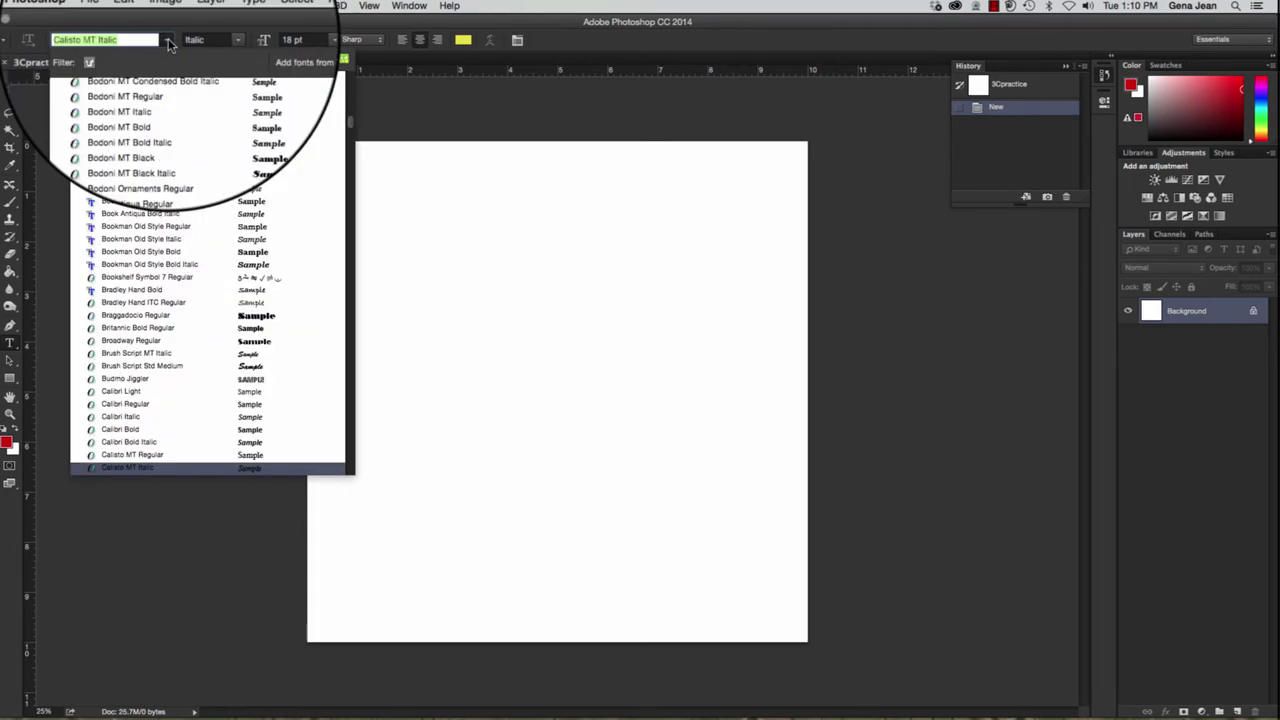
{"action": "scroll", "coordinate": [163, 151], "scroll_direction": "up", "scroll_amount": 10}
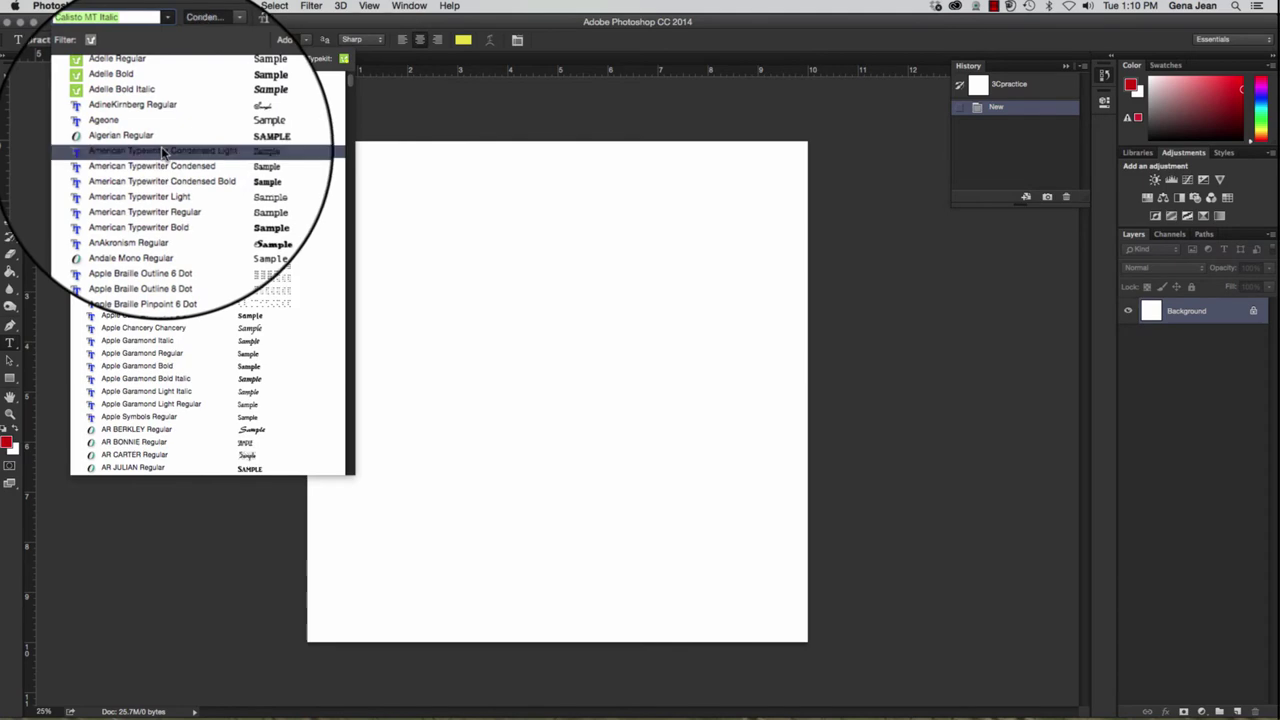
{"action": "scroll", "coordinate": [163, 151], "scroll_direction": "up", "scroll_amount": 2}
{"action": "scroll", "coordinate": [162, 152], "scroll_direction": "down", "scroll_amount": 15}
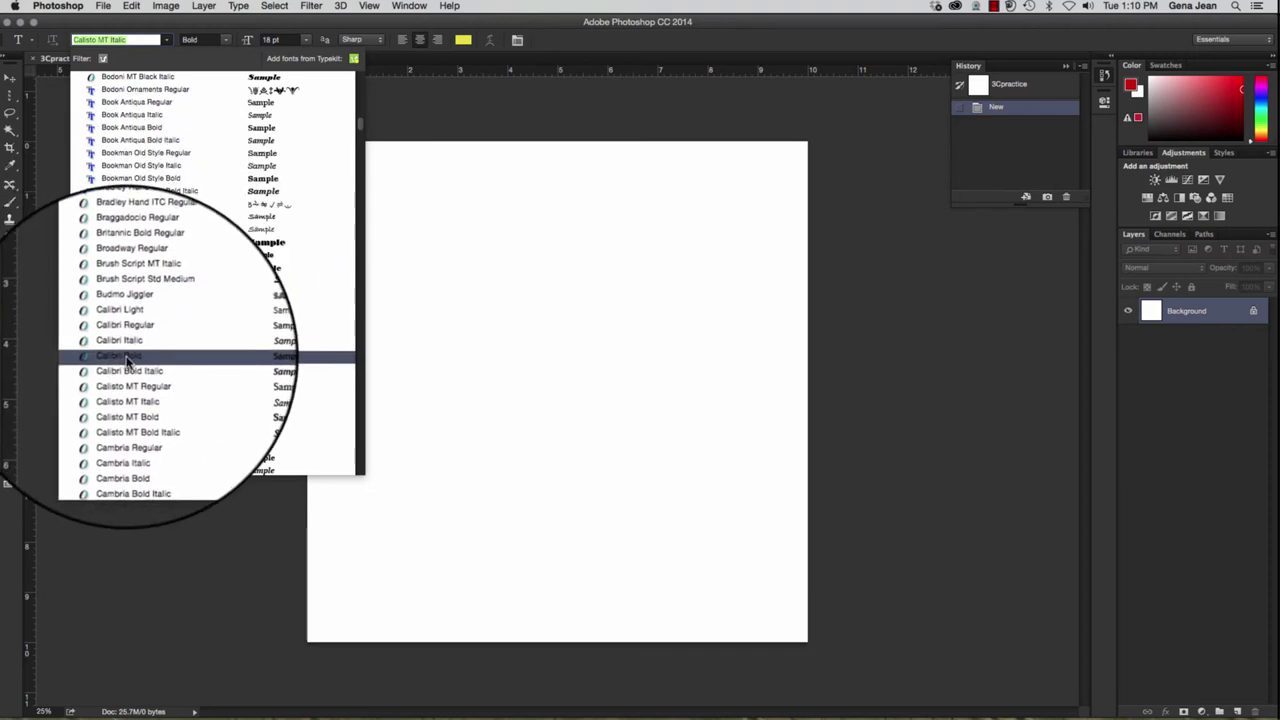
{"action": "left_click", "coordinate": [126, 357]}
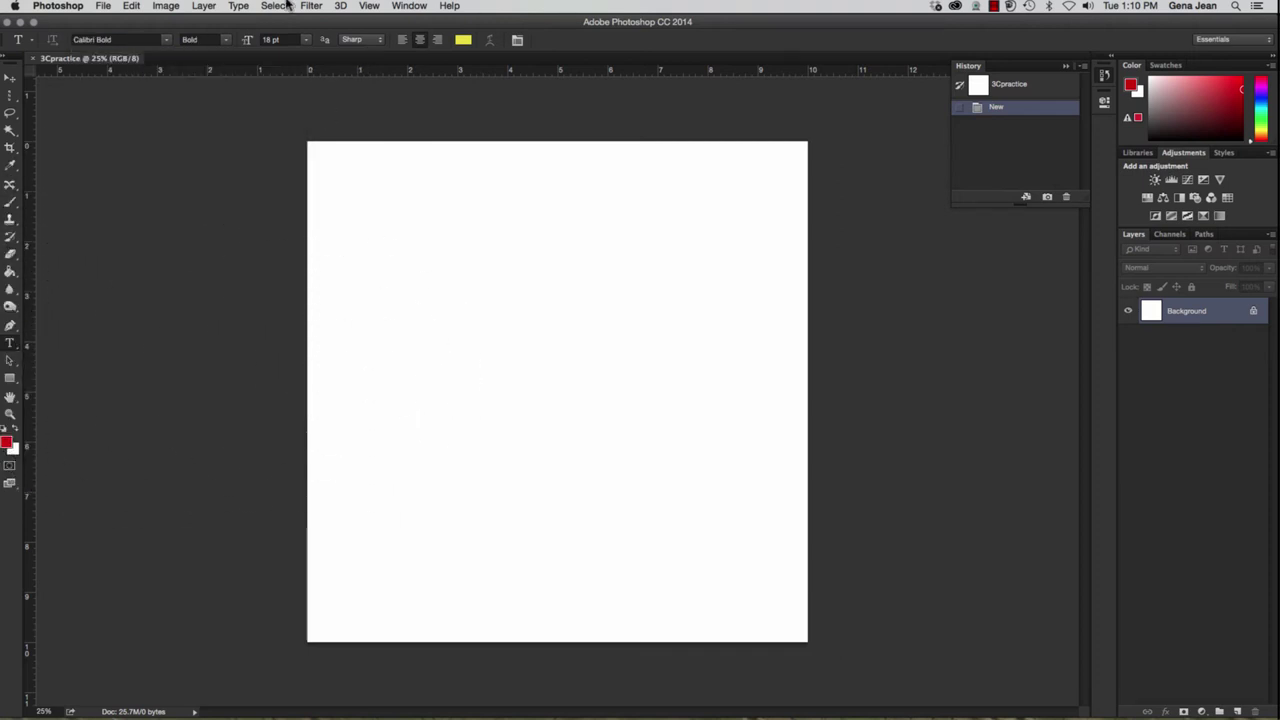
{"action": "left_click", "coordinate": [305, 40]}
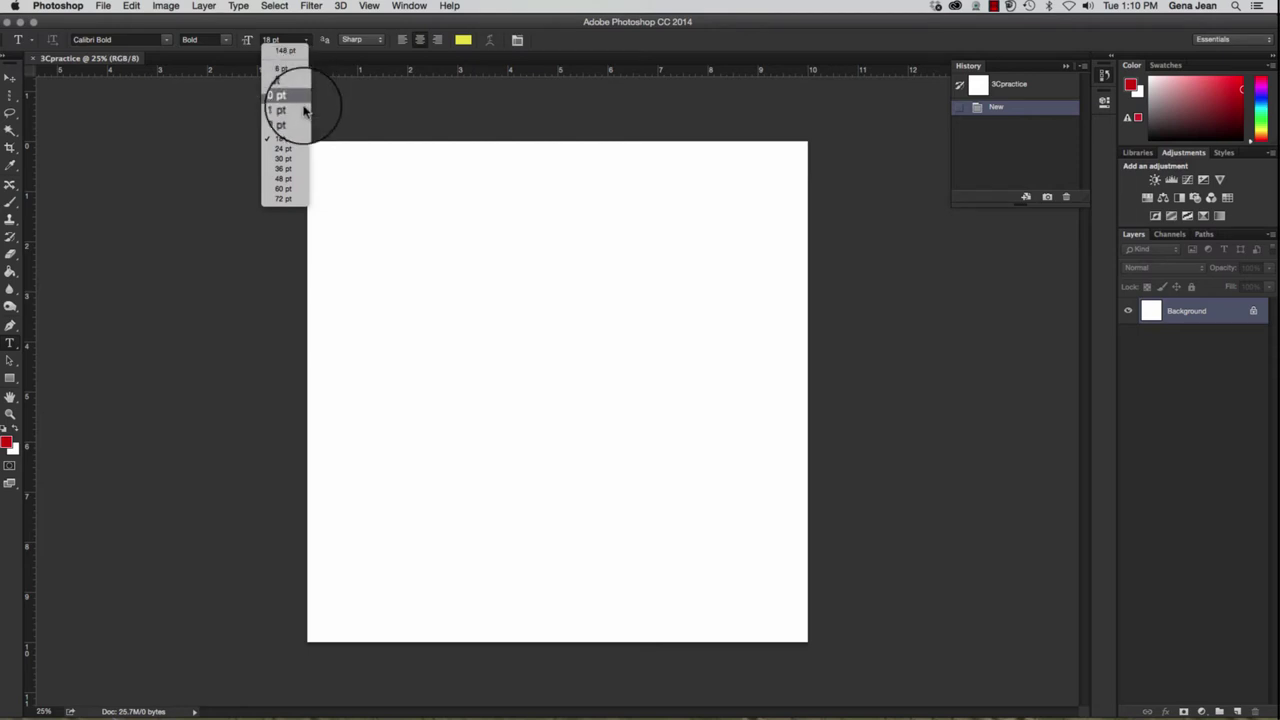
{"action": "left_click", "coordinate": [288, 198]}
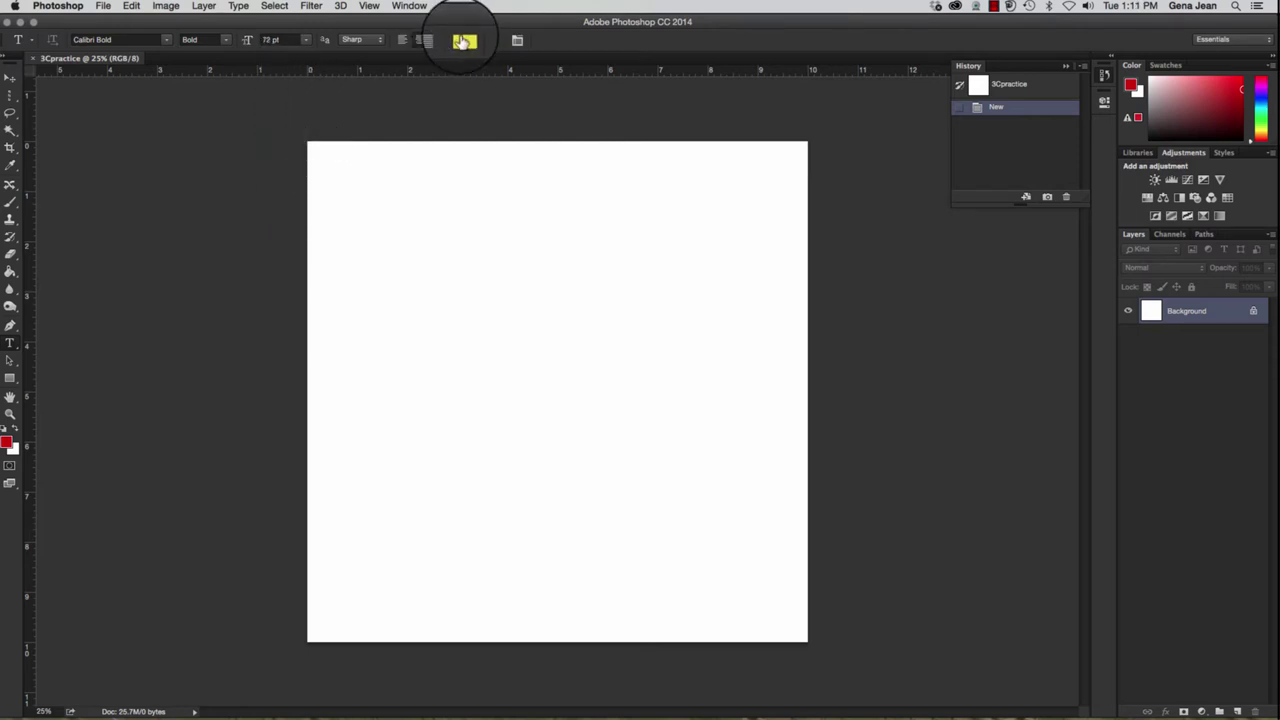
- Change the text color to purple, hex 9824e0
{"action": "left_click", "coordinate": [464, 41]}
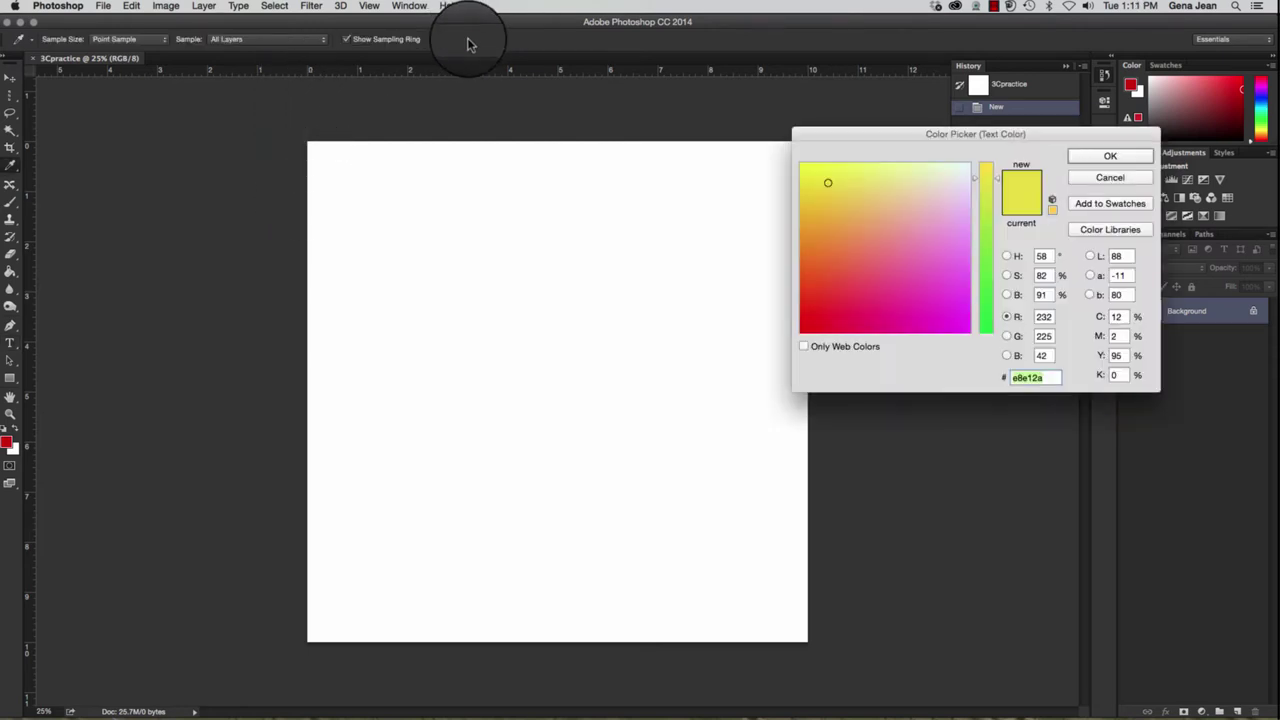
{"action": "left_click", "coordinate": [949, 309]}
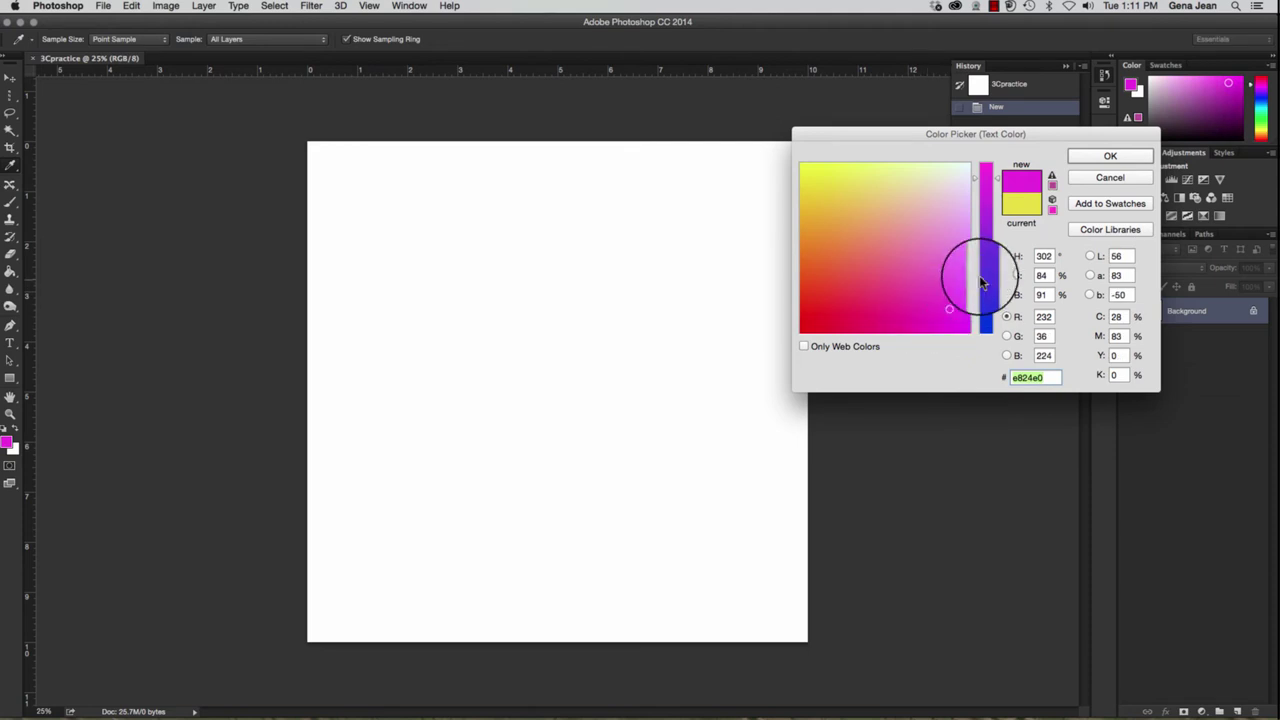
{"action": "left_click", "coordinate": [986, 232]}
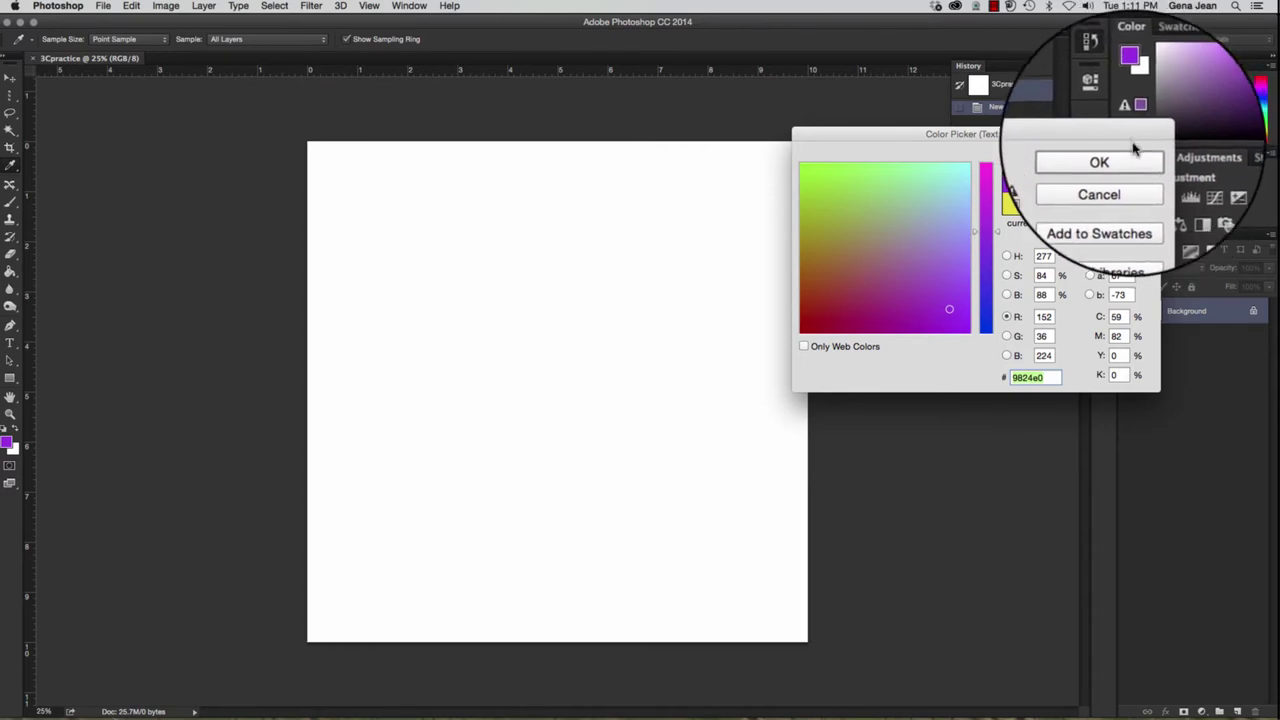
{"action": "left_click", "coordinate": [1148, 160]}
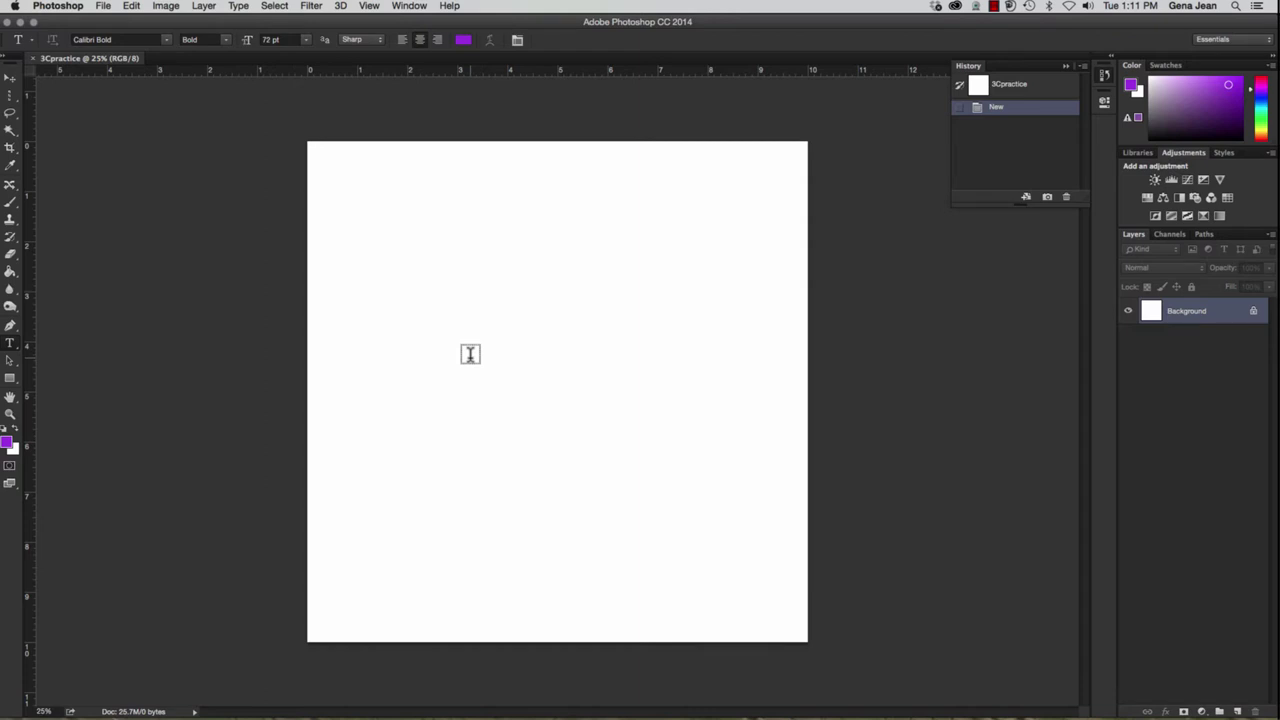
- Write the quote "A day without sunshine is like, you know, night" on a new type layer in the upper part of the canvas
{"action": "left_click", "coordinate": [470, 354]}
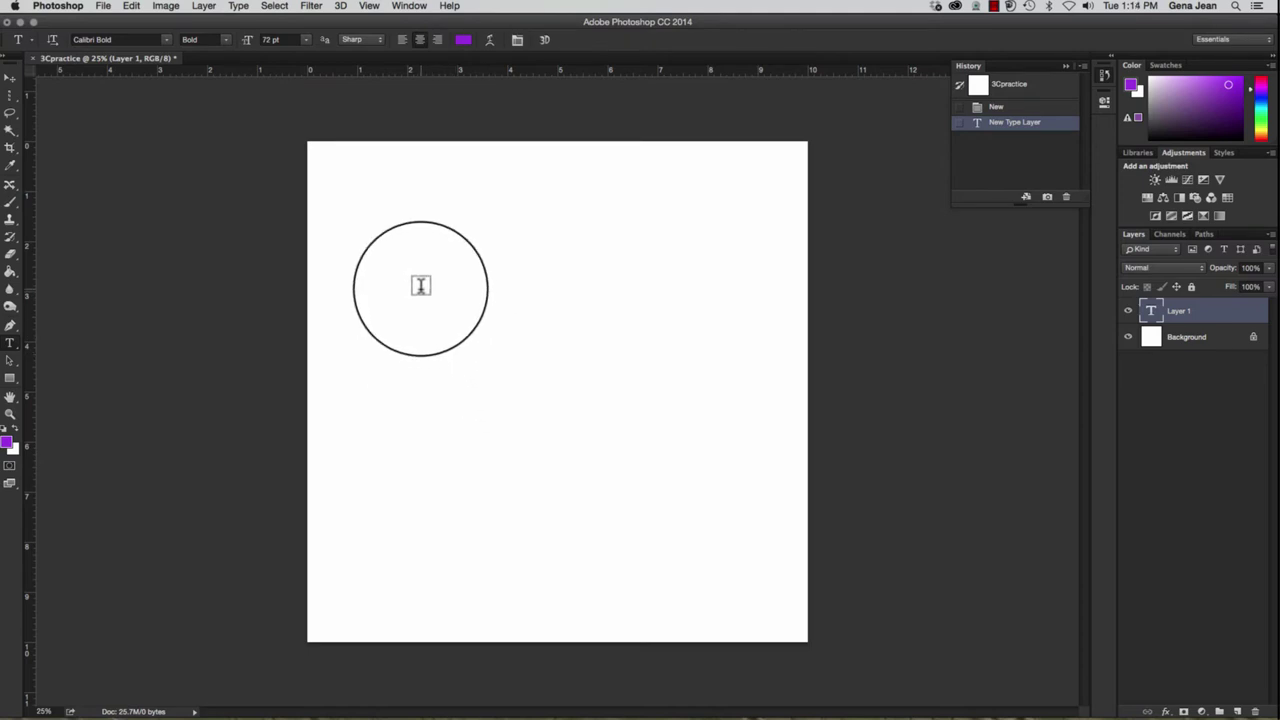
{"action": "left_click", "coordinate": [423, 299]}
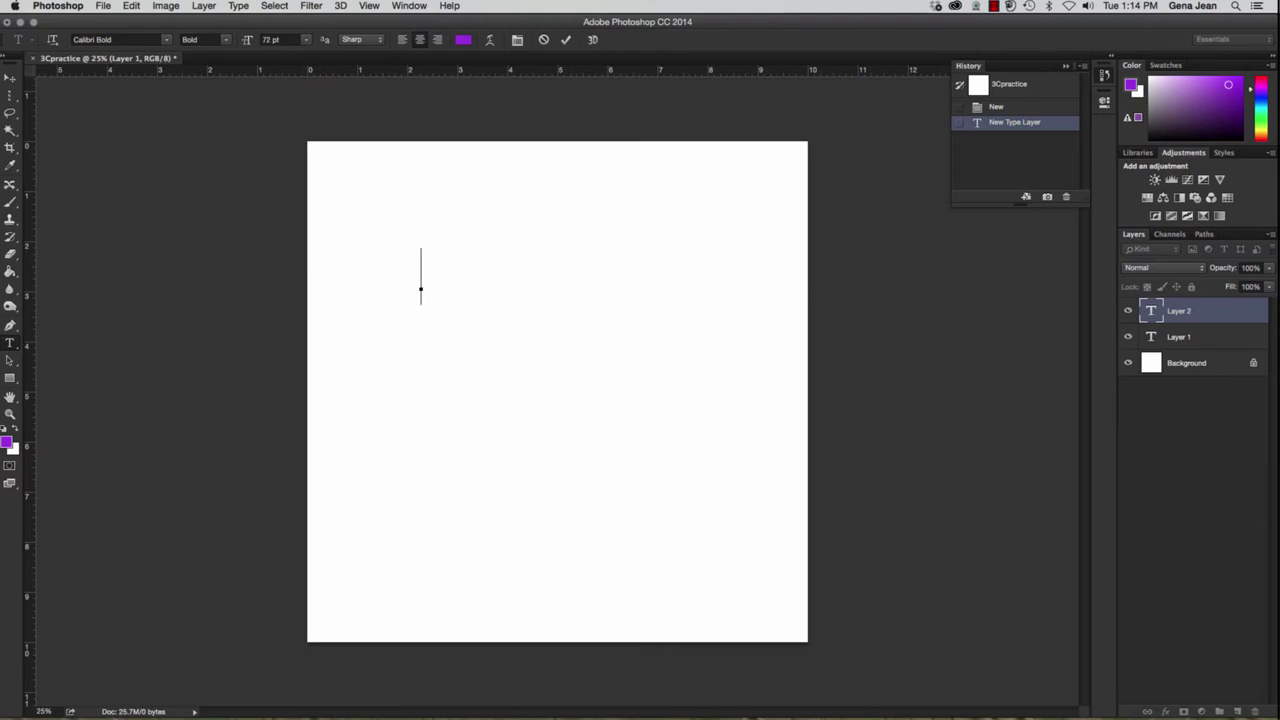
{"action": "type", "text": "A"}
{"action": "type", "text": " day"}
{"action": "type", "text": " without "}
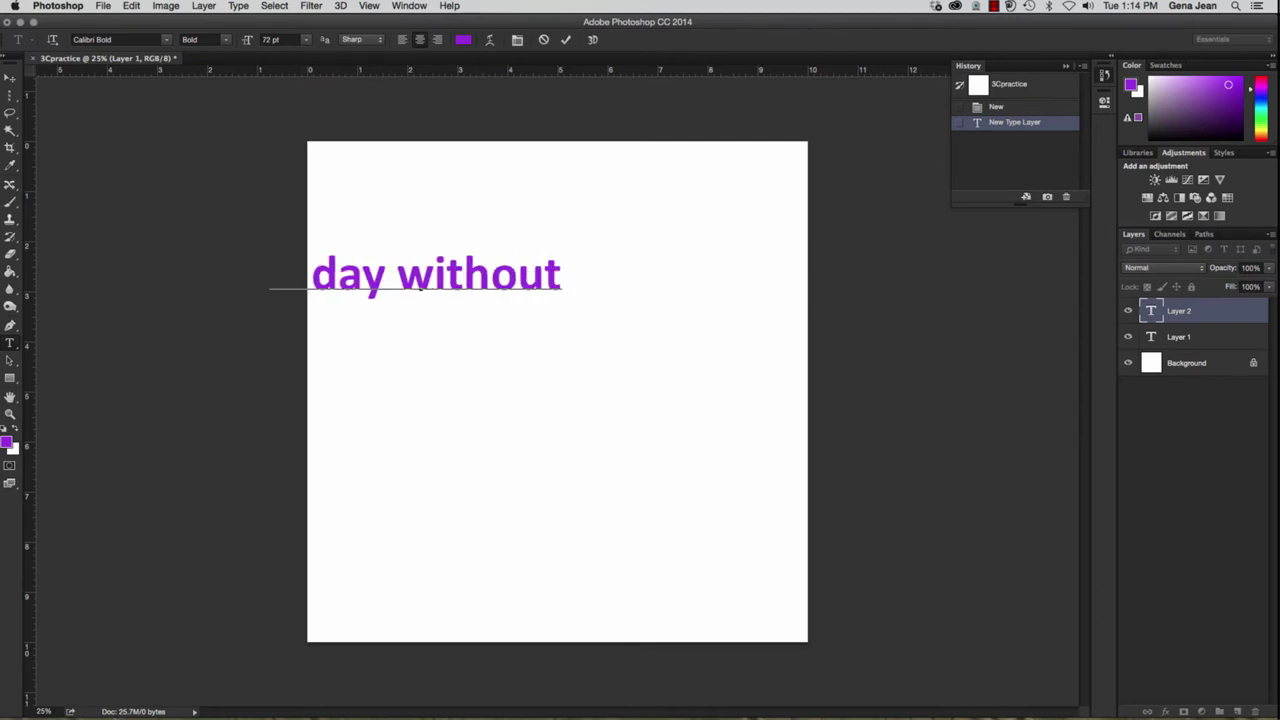
{"action": "type", "text": "sunshi"}
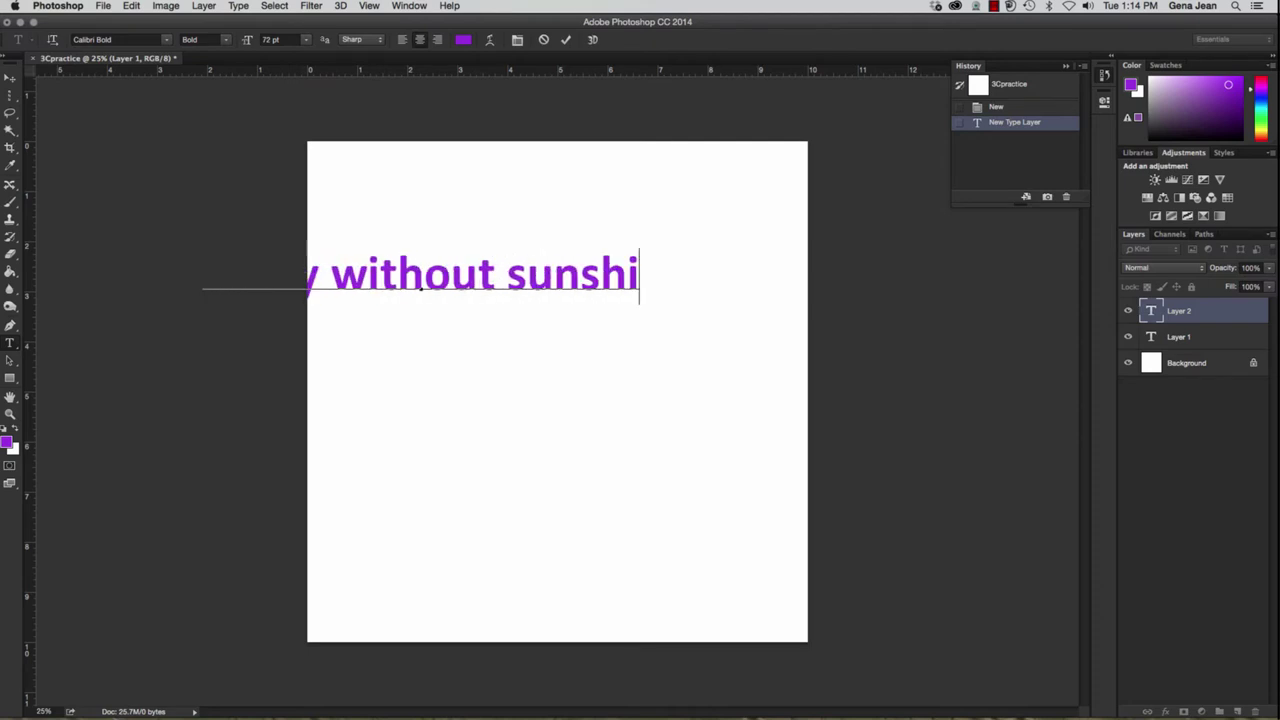
{"action": "type", "text": "ne"}
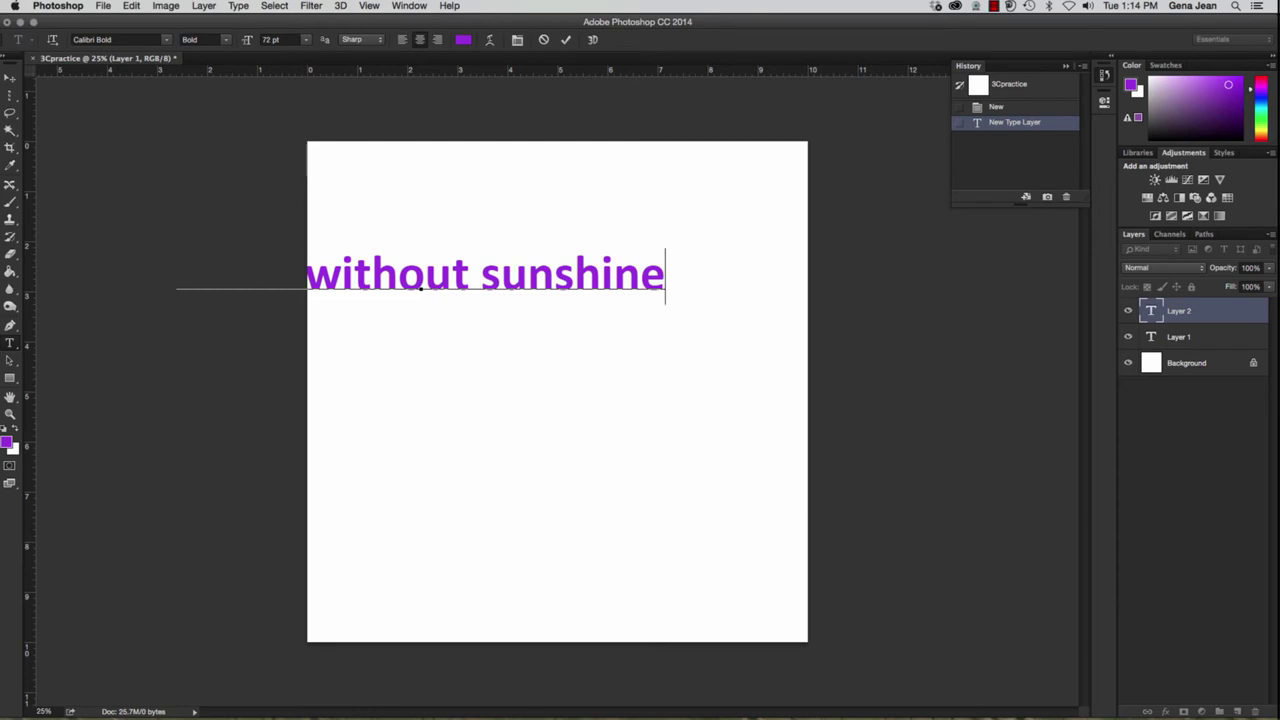
{"action": "type", "text": " is"}
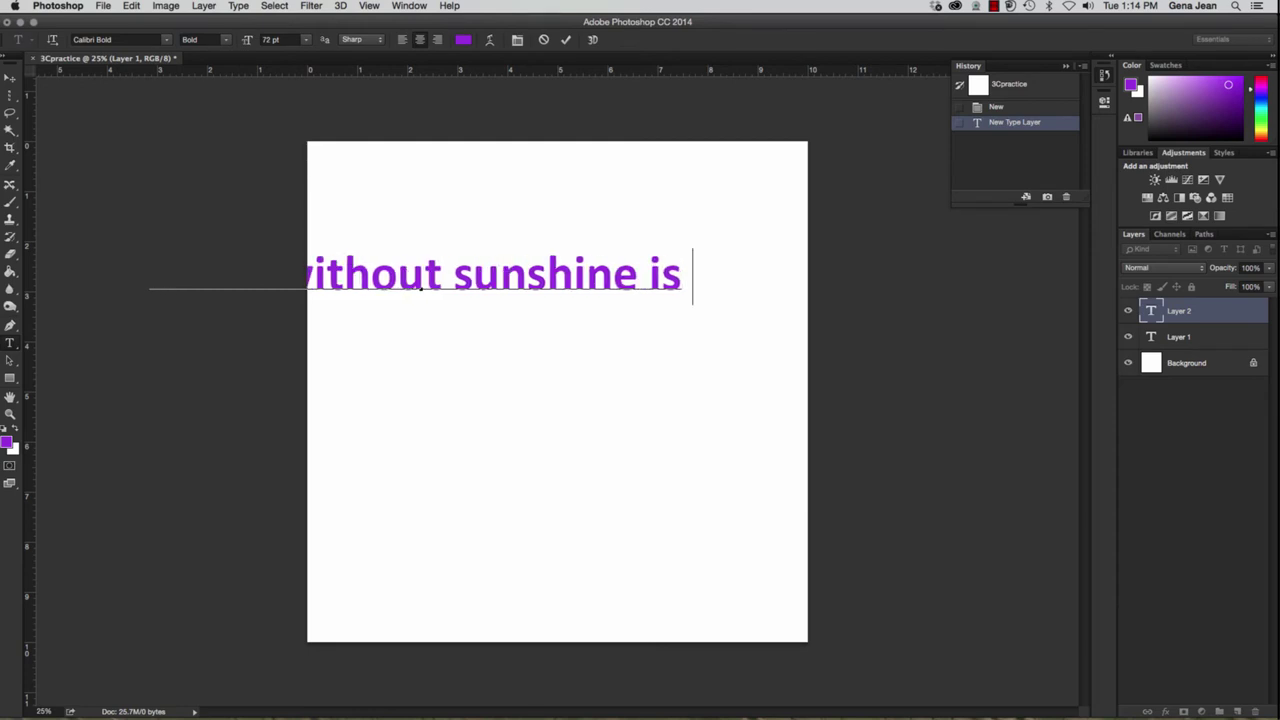
{"action": "type", "text": " like, y"}
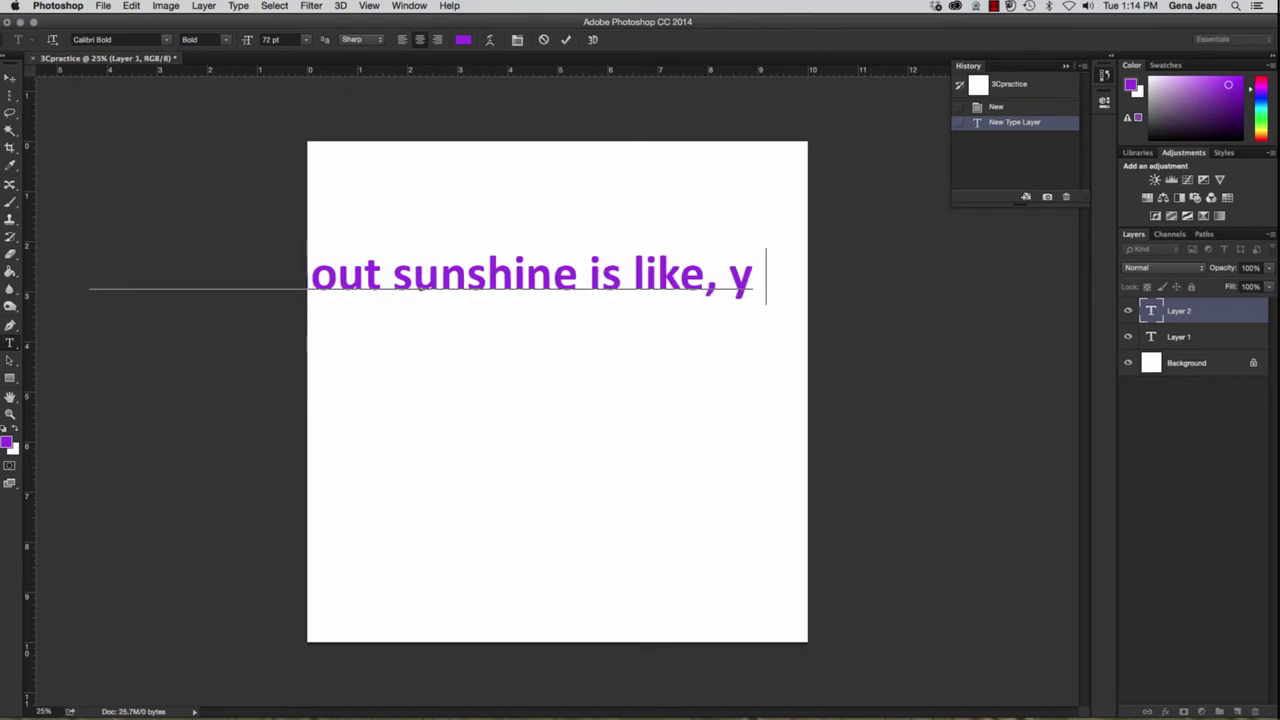
{"action": "type", "text": "ou know"}
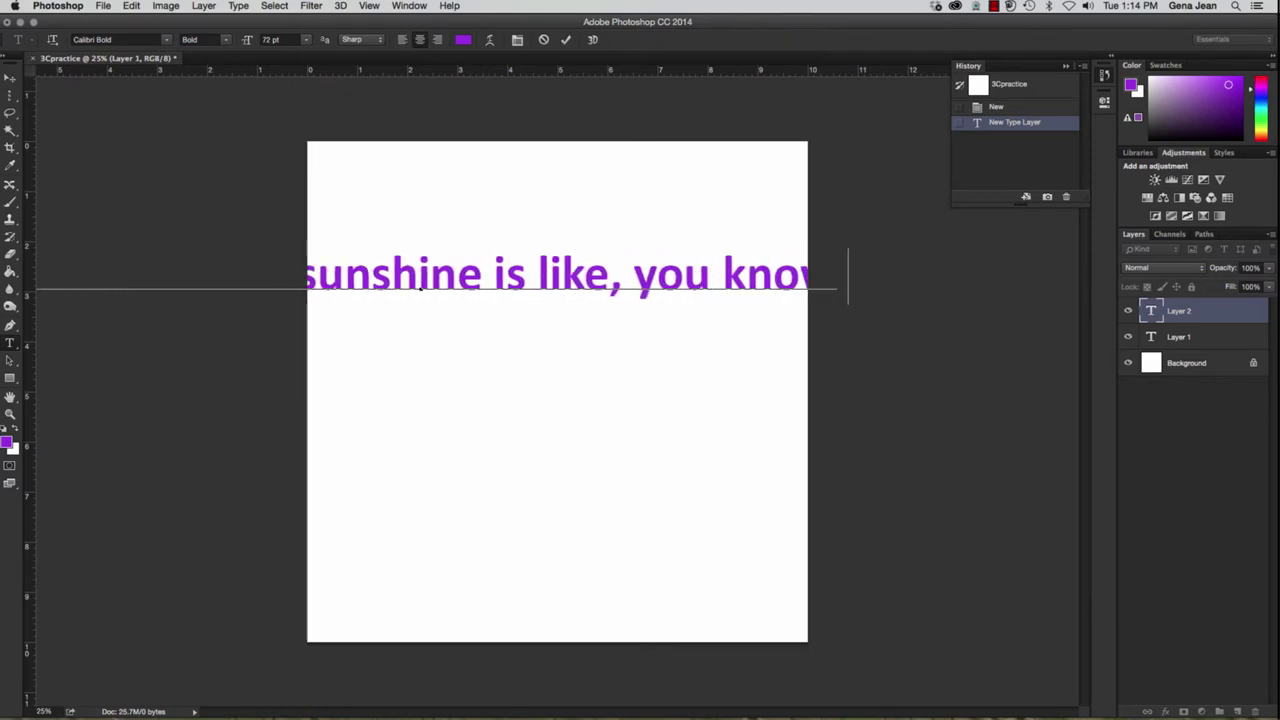
{"action": "type", "text": ", so"}
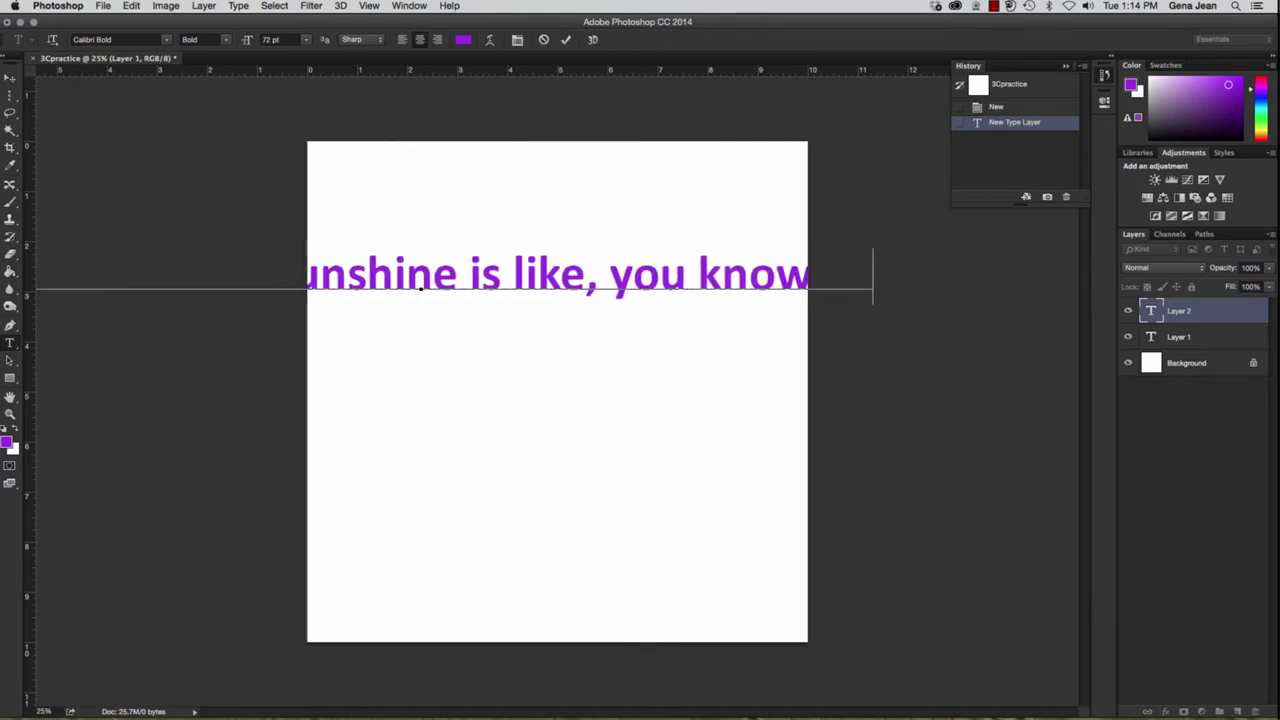
{"action": "type", "text": "eal"}
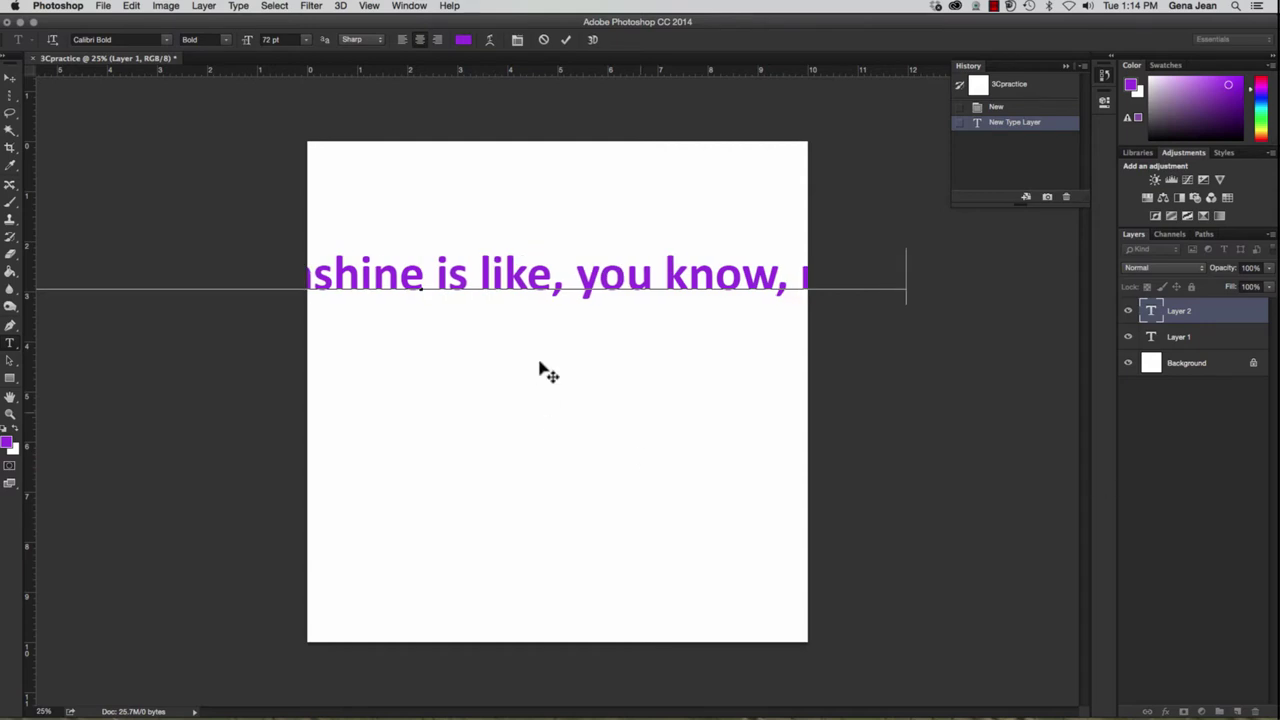
- Break the quote into three lines after "without" and "like," and move it fully onto the canvas, centered horizontally
{"action": "left_click", "coordinate": [576, 278]}
{"action": "key", "text": "Return"}
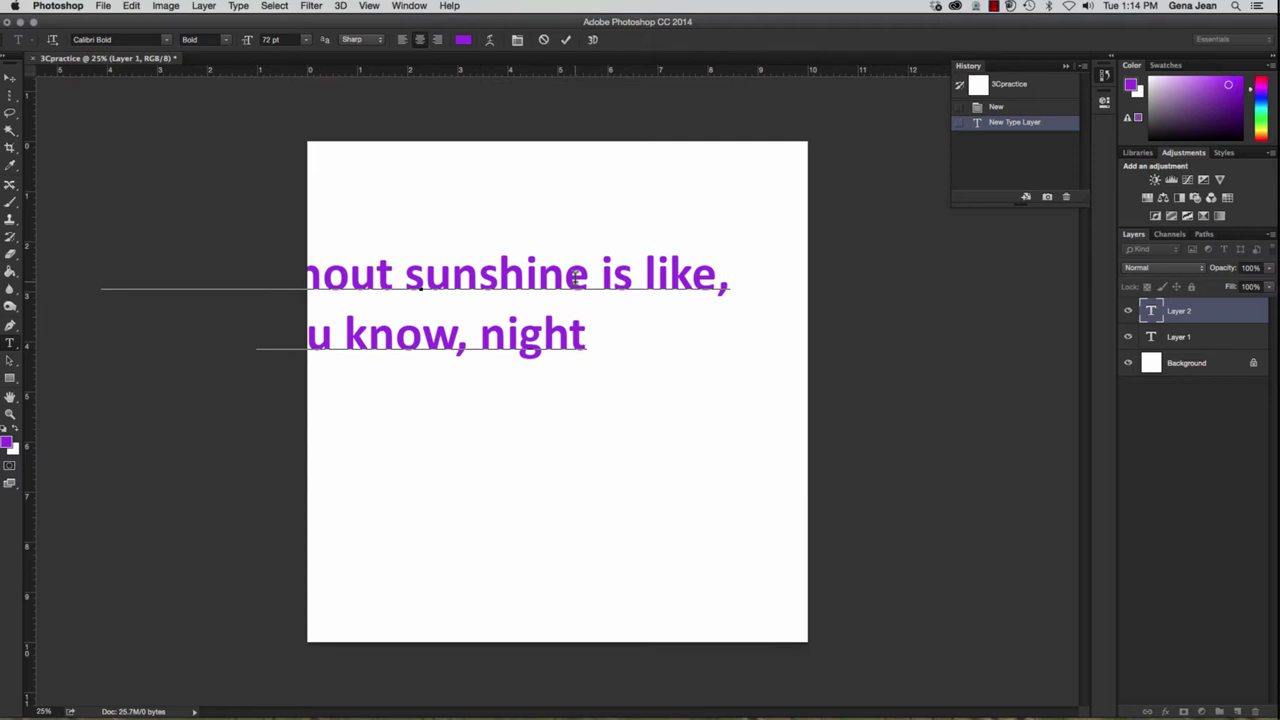
{"action": "left_click", "coordinate": [404, 272]}
{"action": "key", "text": "Return"}
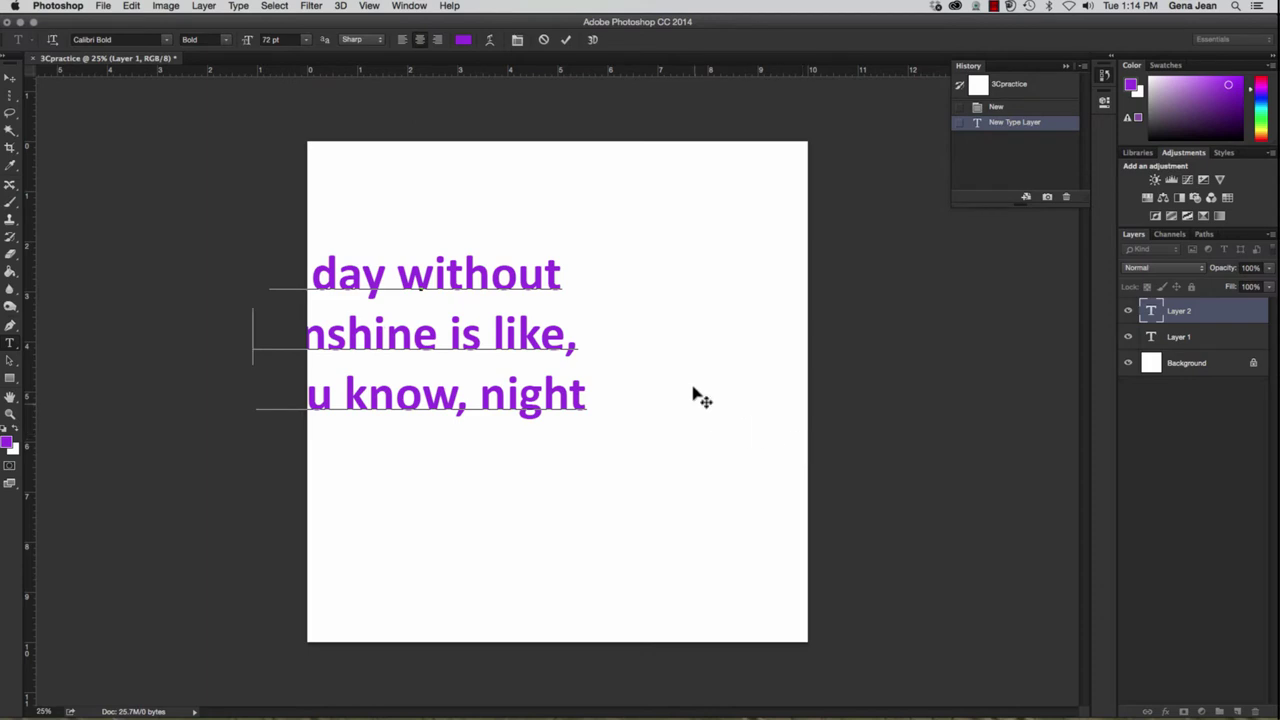
{"action": "left_click", "coordinate": [10, 78]}
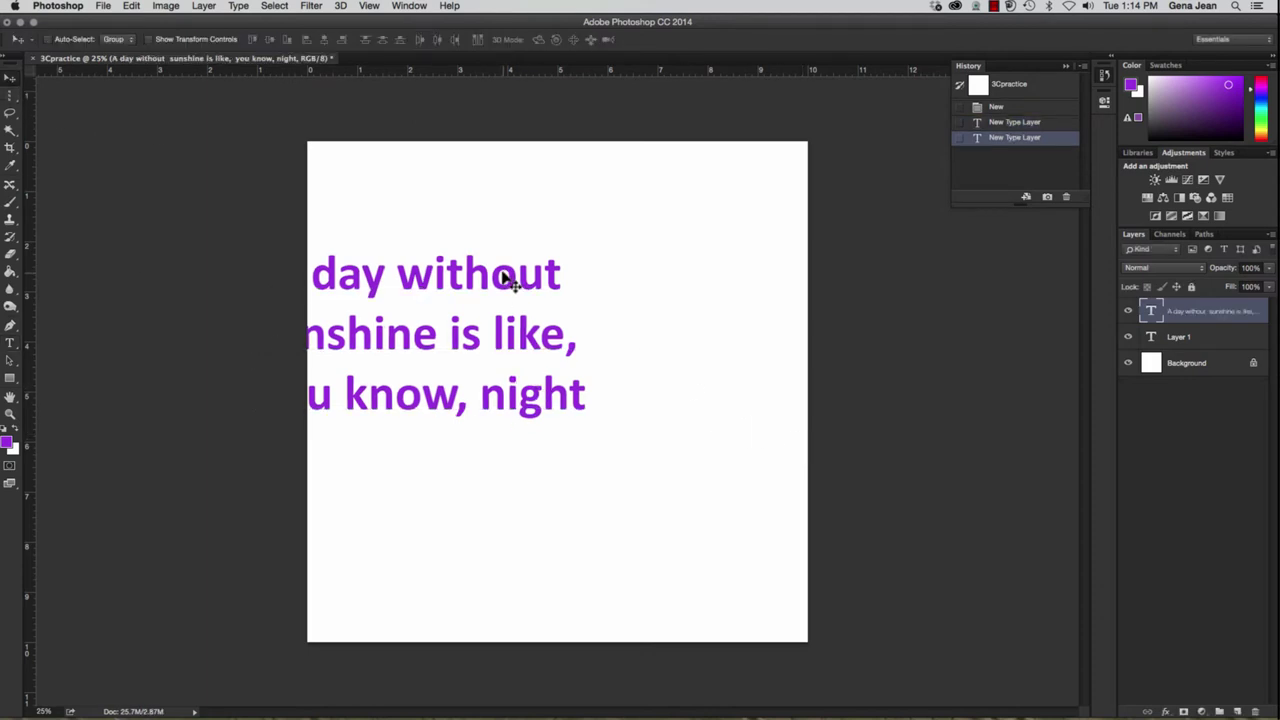
{"action": "left_click_drag", "start_coordinate": [509, 277], "coordinate": [640, 300]}
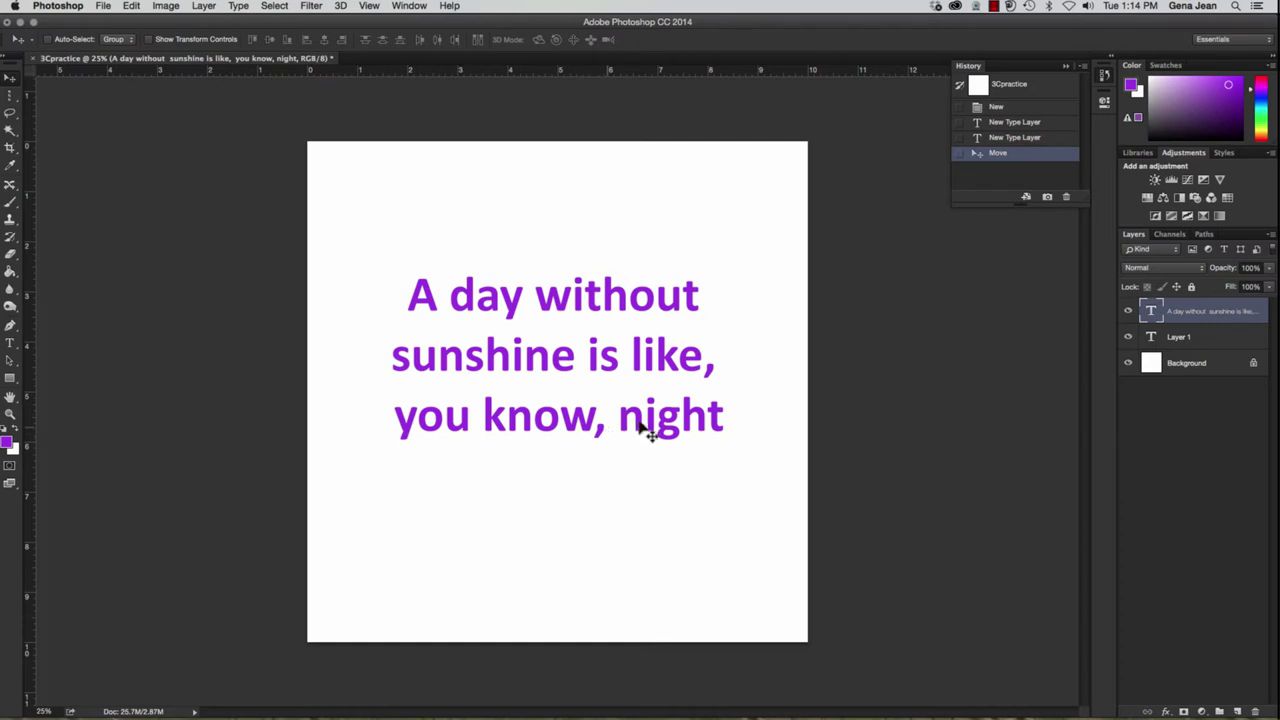
- Add a period after "night" and move the quote slightly down toward the middle of the canvas
{"action": "key", "text": "t"}
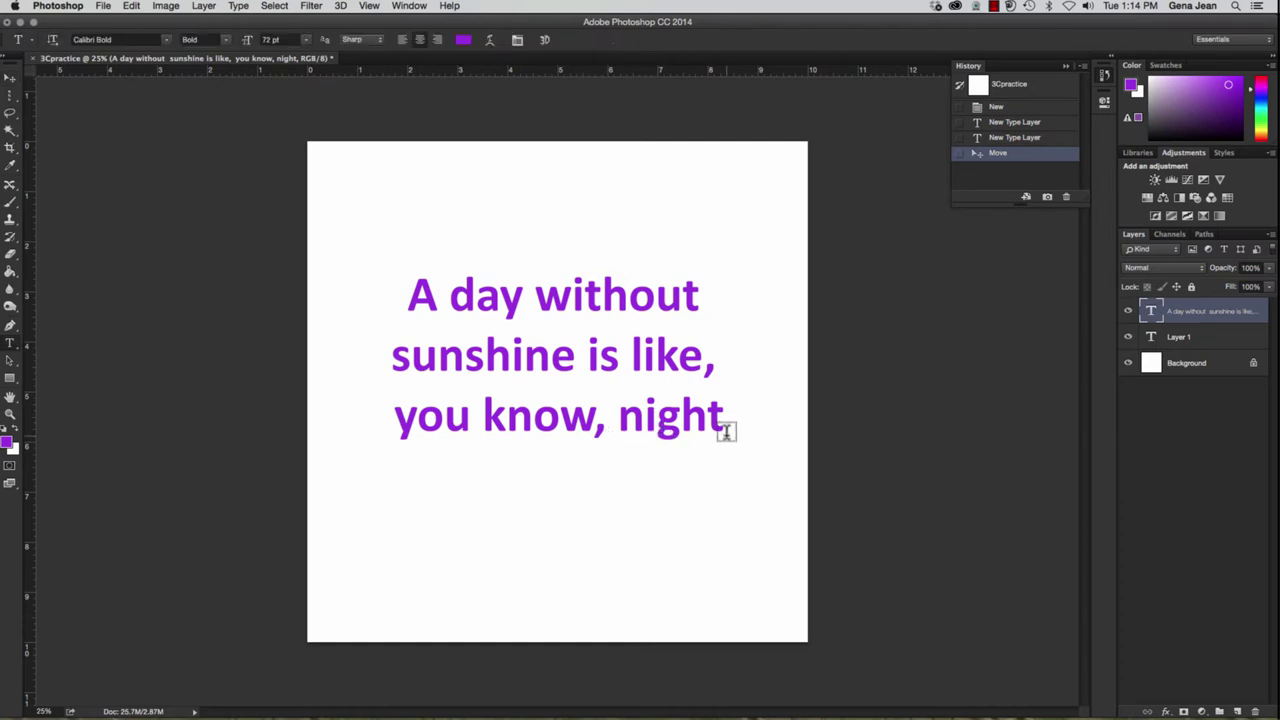
{"action": "left_click", "coordinate": [721, 420]}
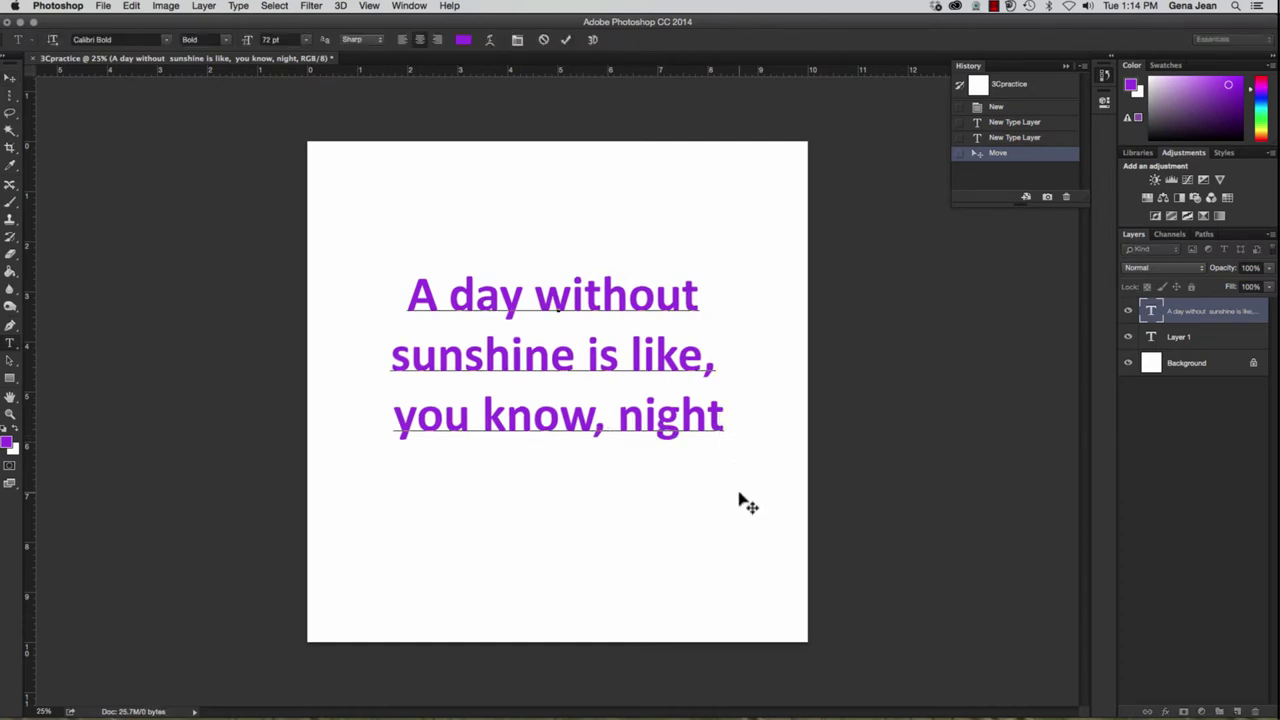
{"action": "type", "text": "."}
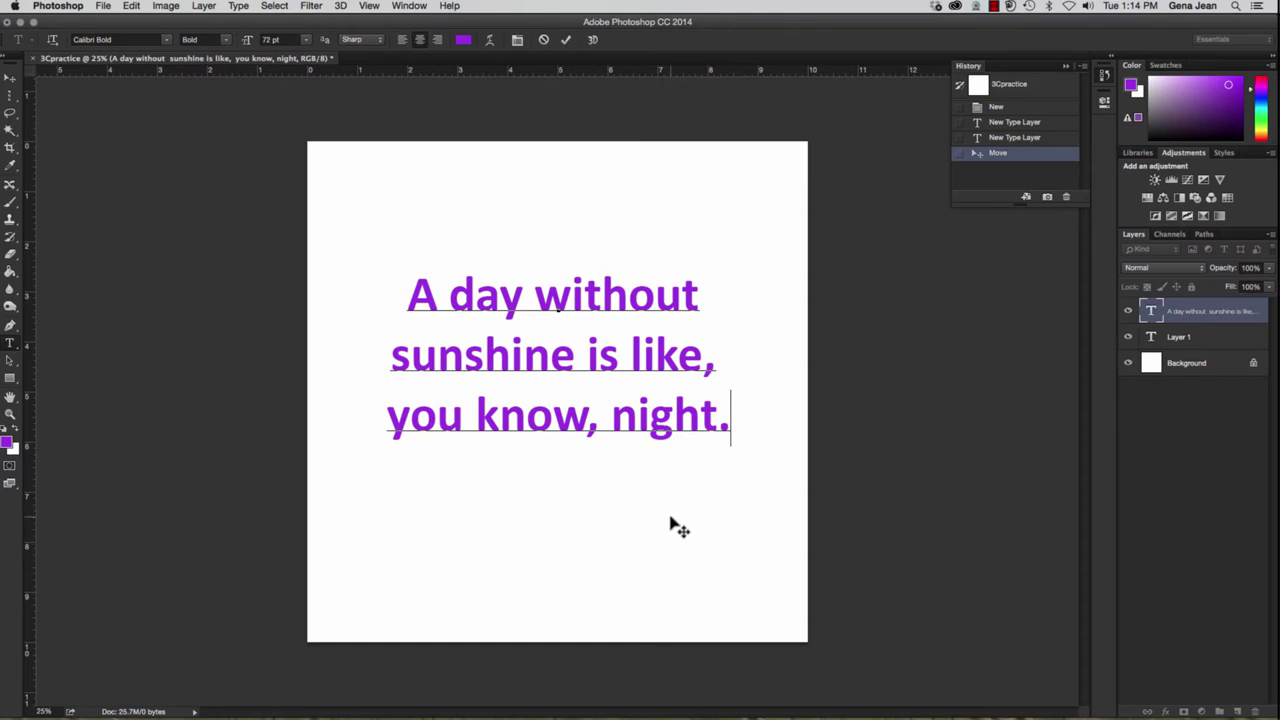
{"action": "left_click", "coordinate": [9, 82]}
{"action": "left_click_drag", "start_coordinate": [524, 364], "coordinate": [522, 377]}
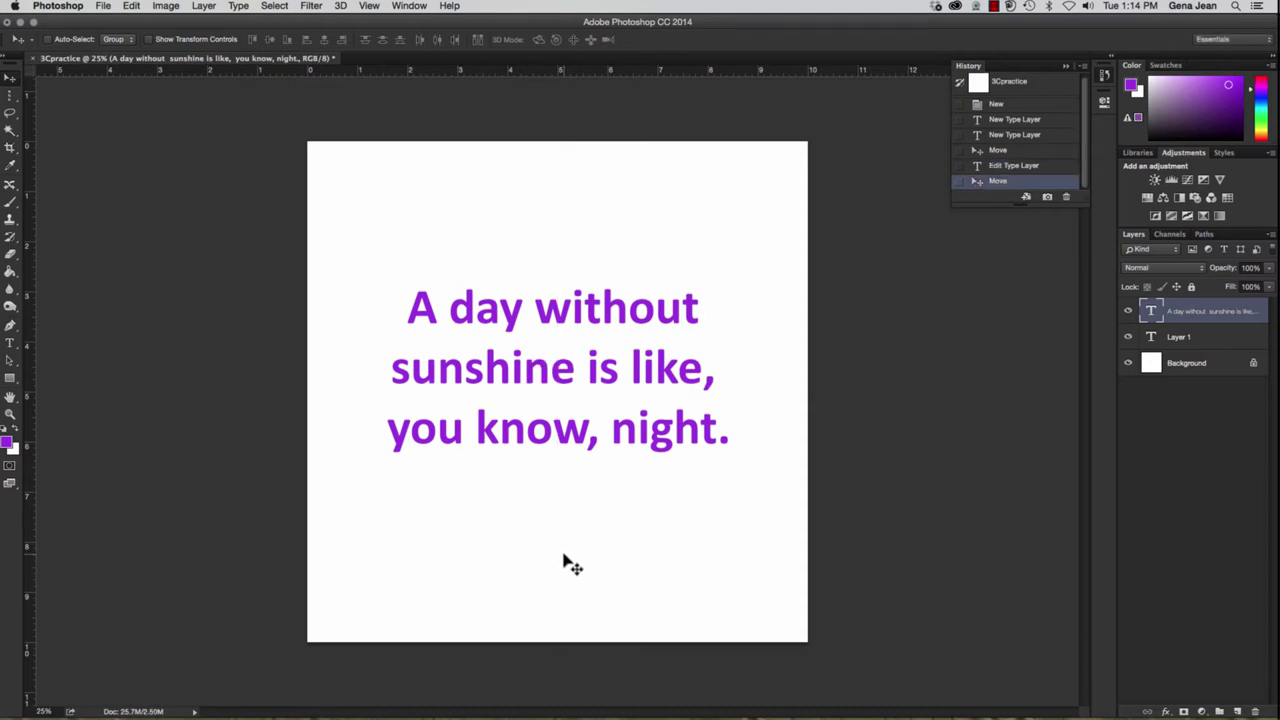
- Delete the empty type layer Layer 1
{"action": "left_click", "coordinate": [1205, 344]}
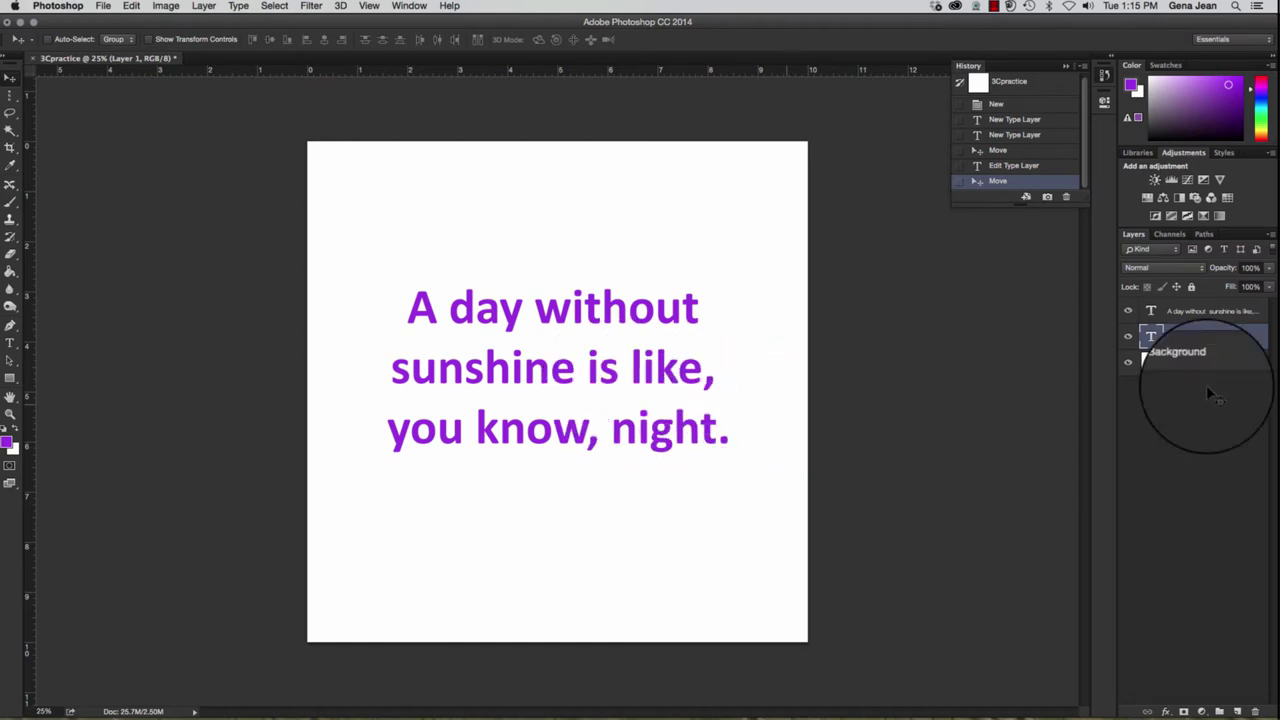
{"action": "left_click", "coordinate": [1254, 710]}
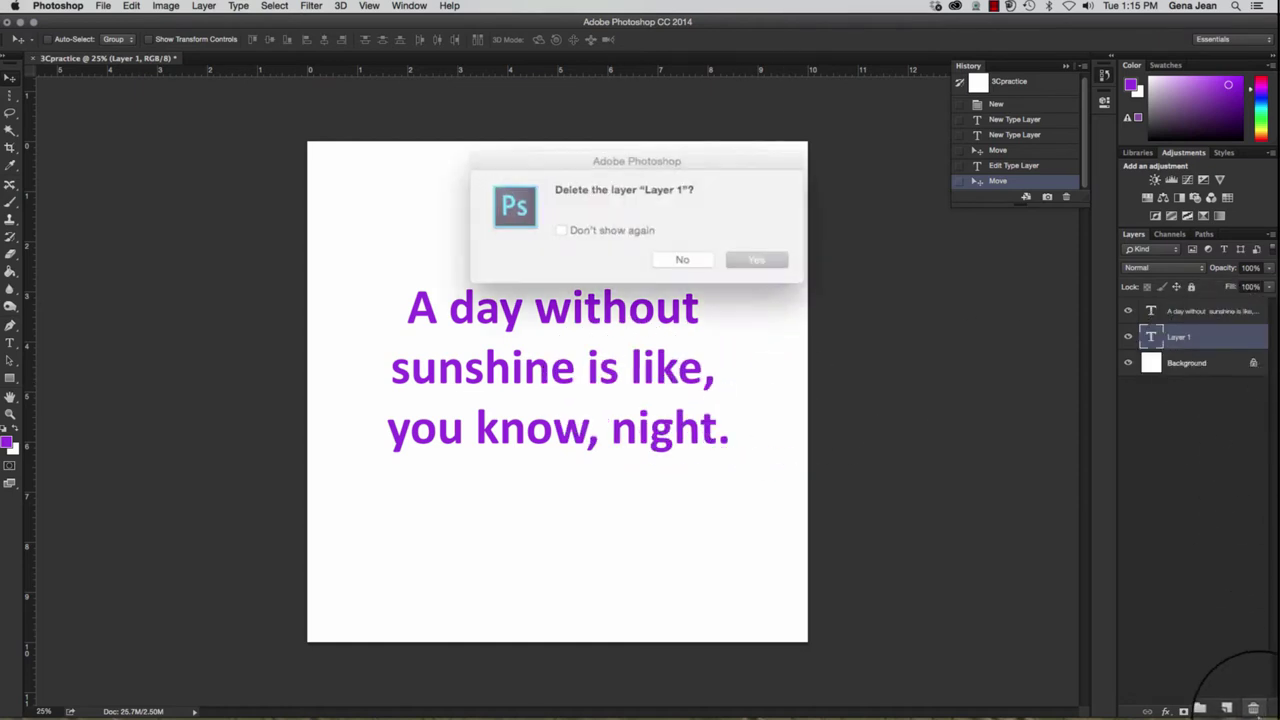
{"action": "left_click", "coordinate": [745, 259]}
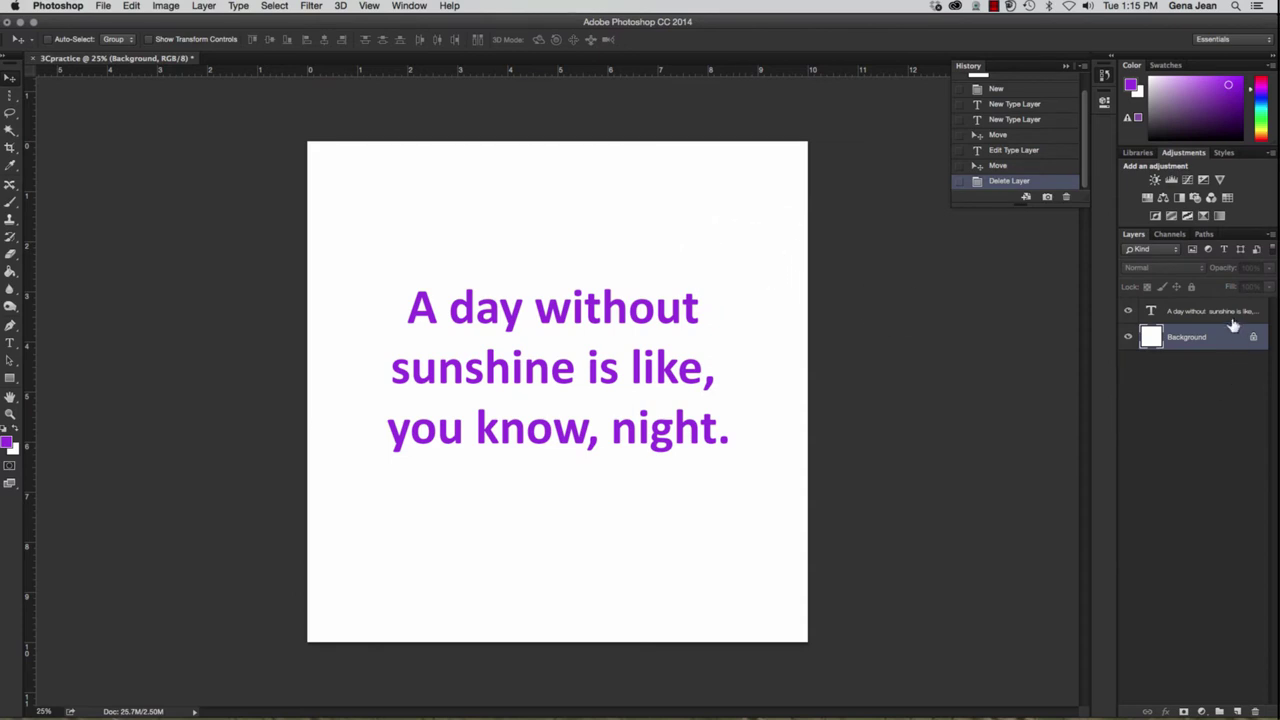
- Add the attribution "Steve Martin" on a new type layer near the bottom of the canvas
{"action": "left_click", "coordinate": [10, 343]}
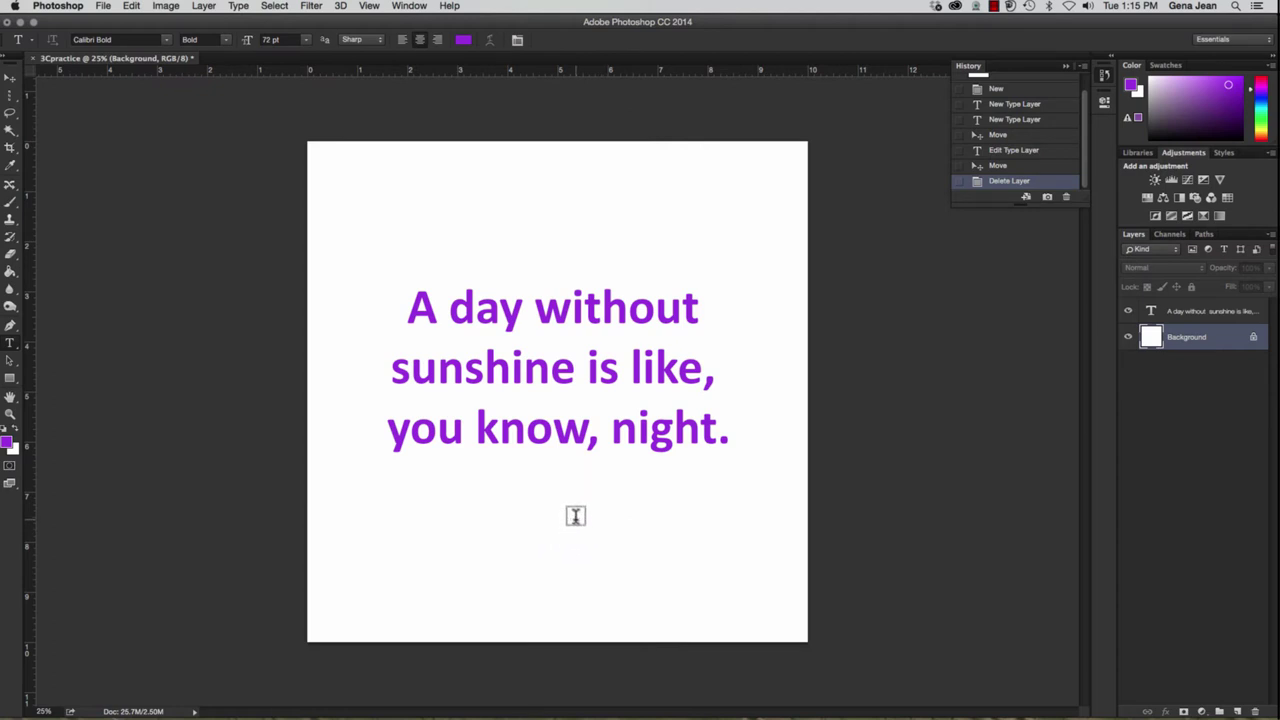
{"action": "left_click", "coordinate": [502, 595]}
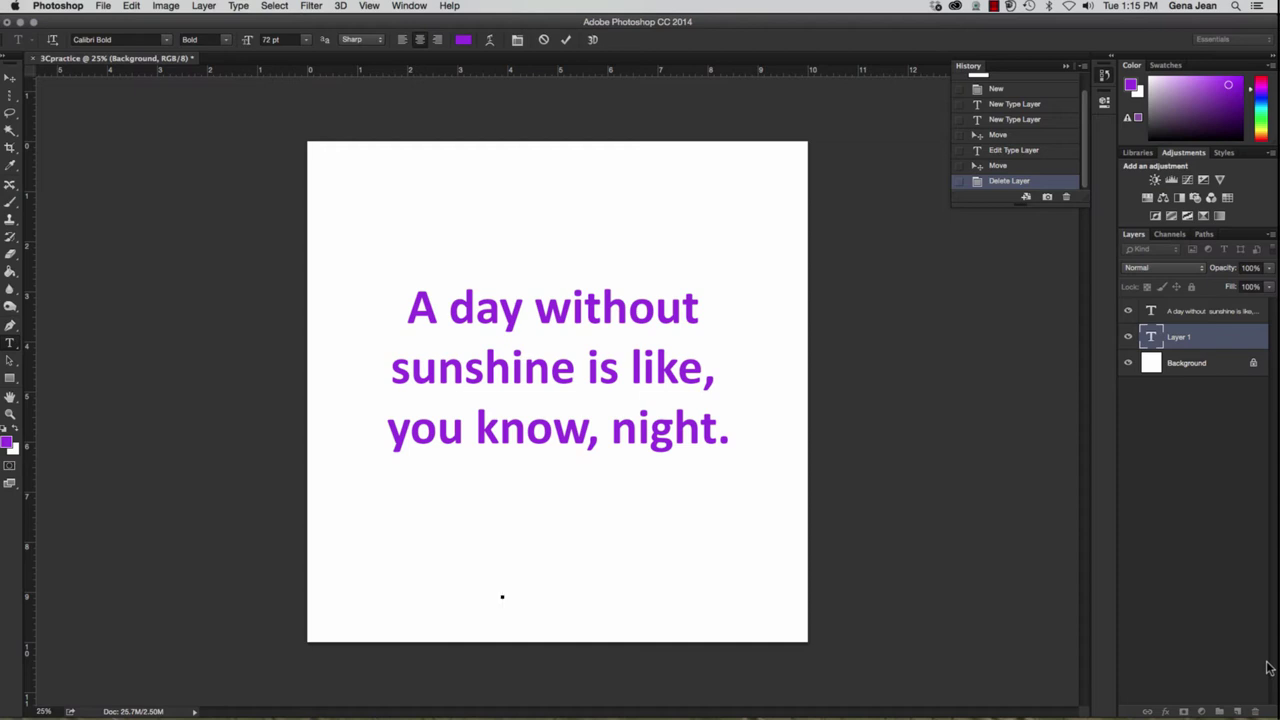
{"action": "type", "text": "Ste"}
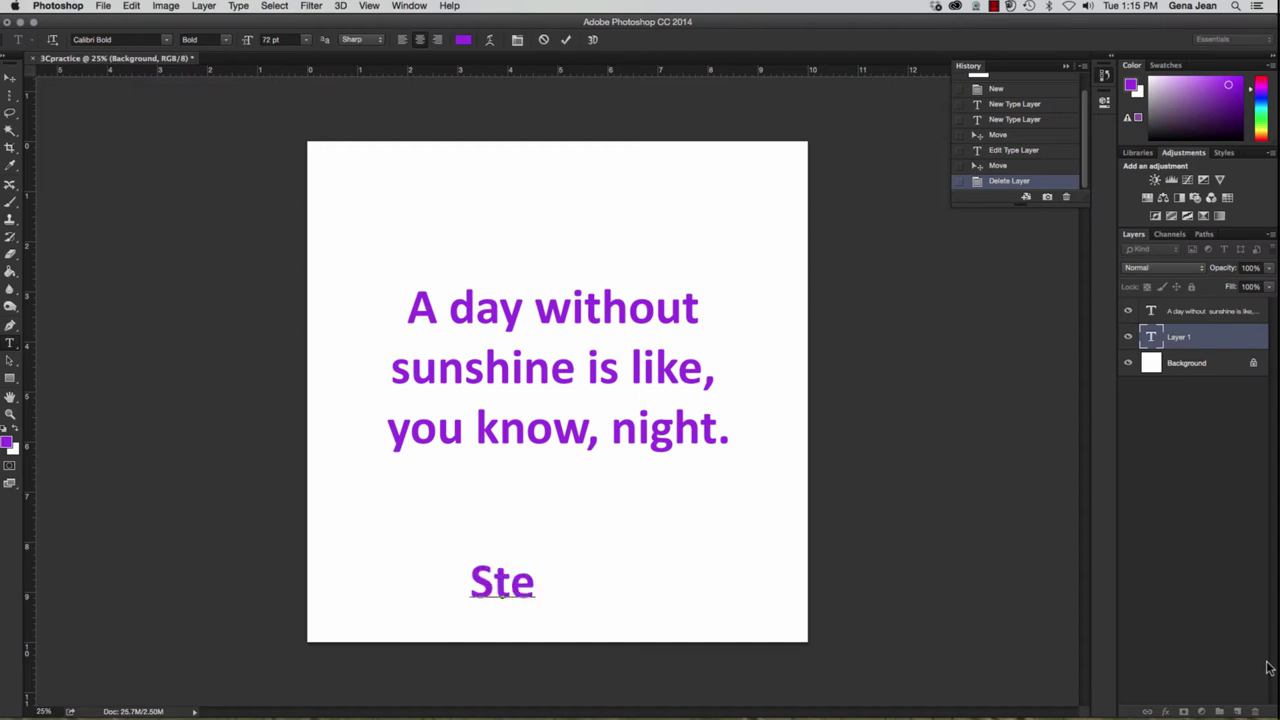
{"action": "type", "text": "ve"}
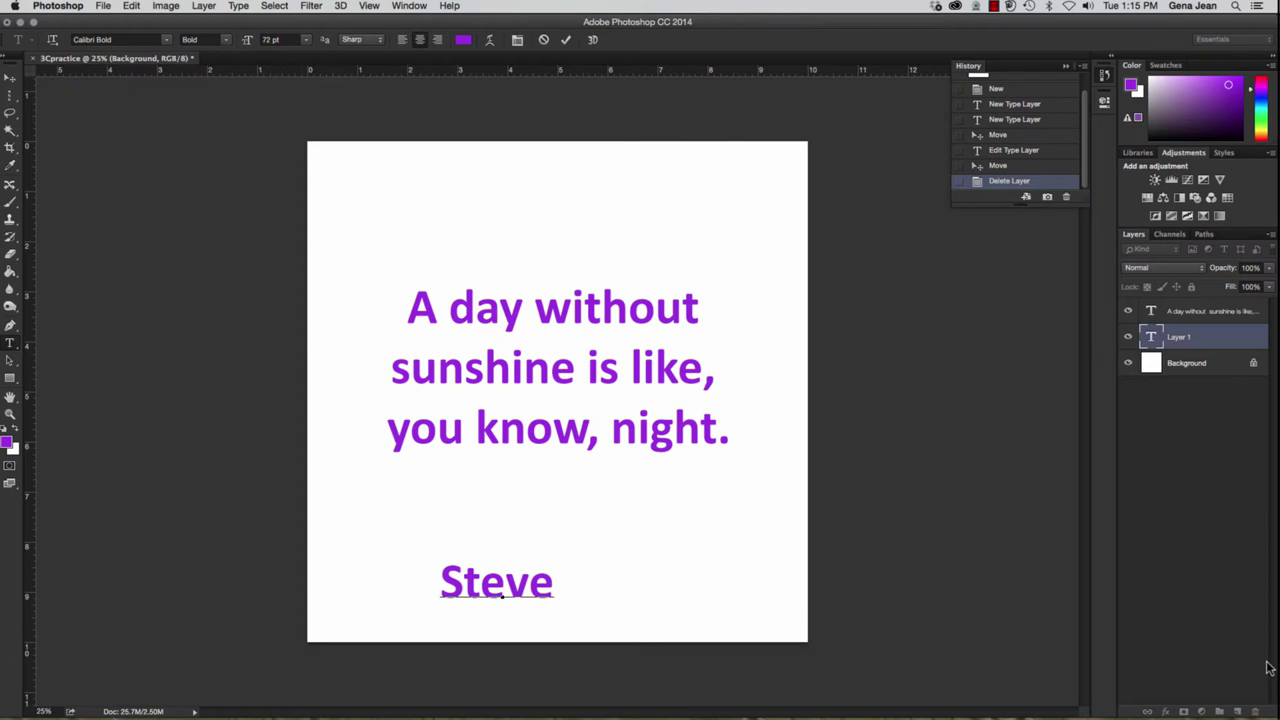
{"action": "type", "text": " Martin"}
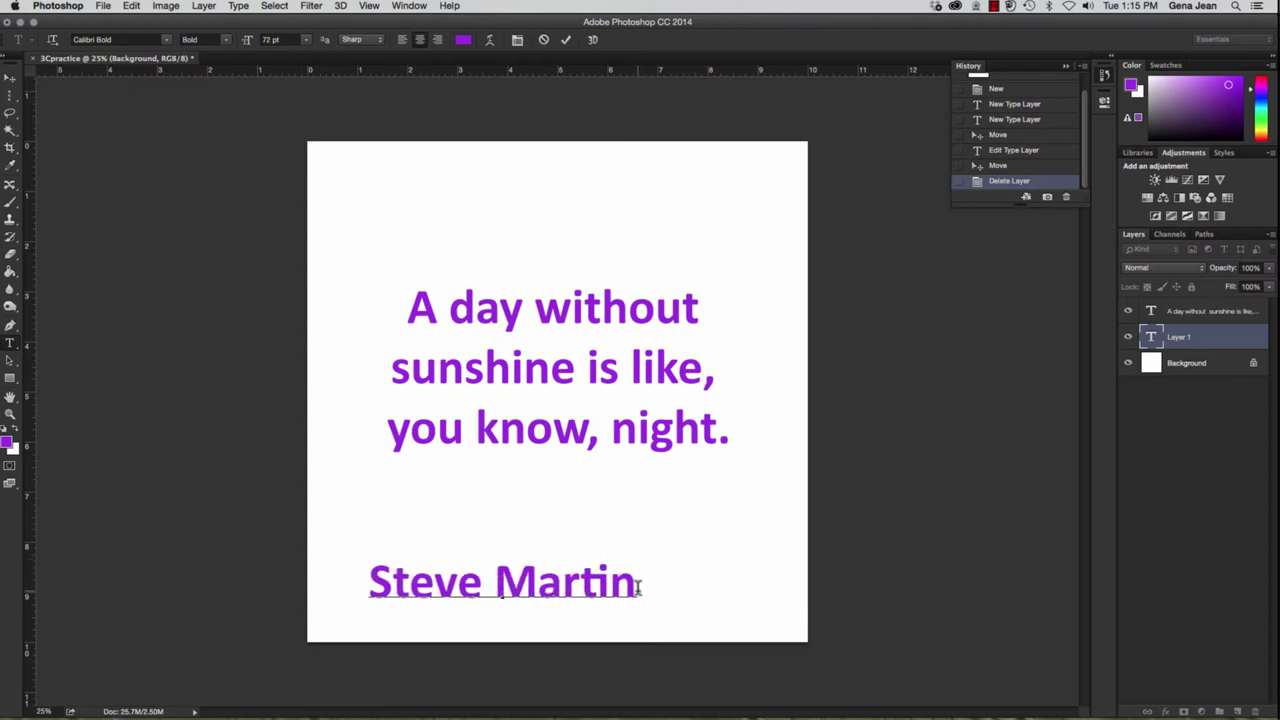
- Reduce the "Steve Martin" text to 30 pt and move it just below the right end of the quote
{"action": "left_click_drag", "start_coordinate": [637, 587], "coordinate": [374, 578]}
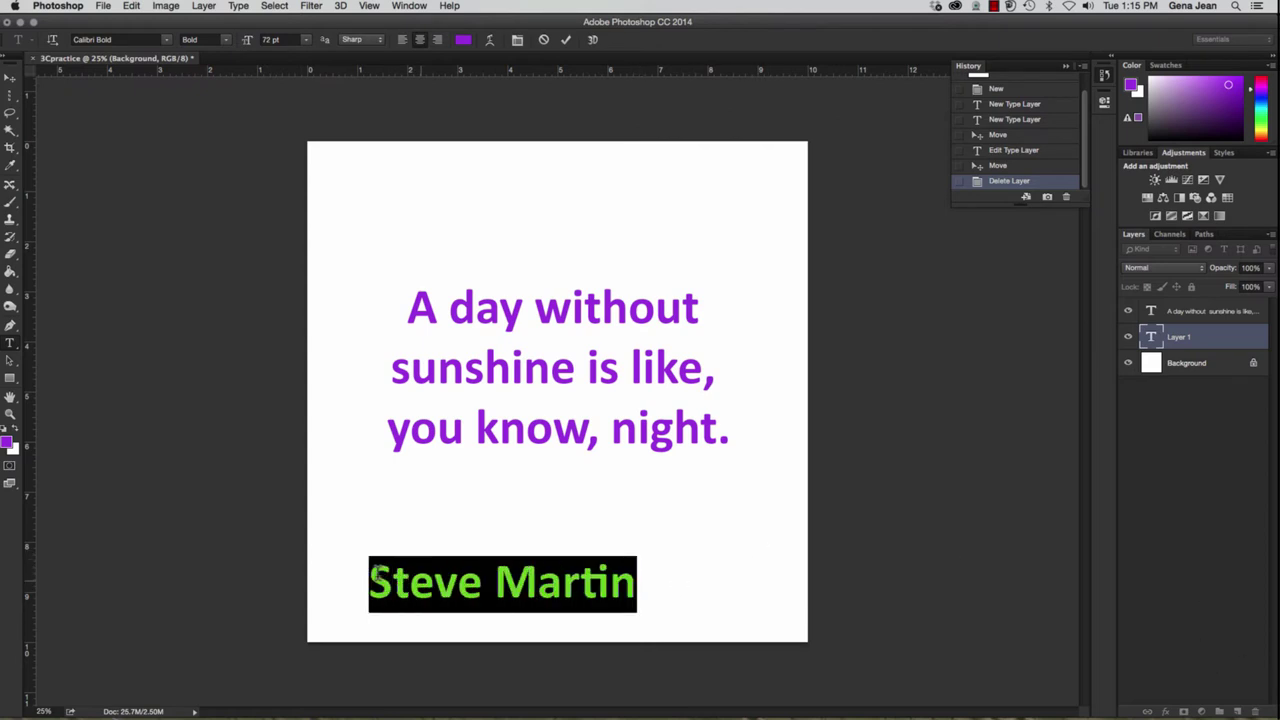
{"action": "left_click", "coordinate": [305, 40]}
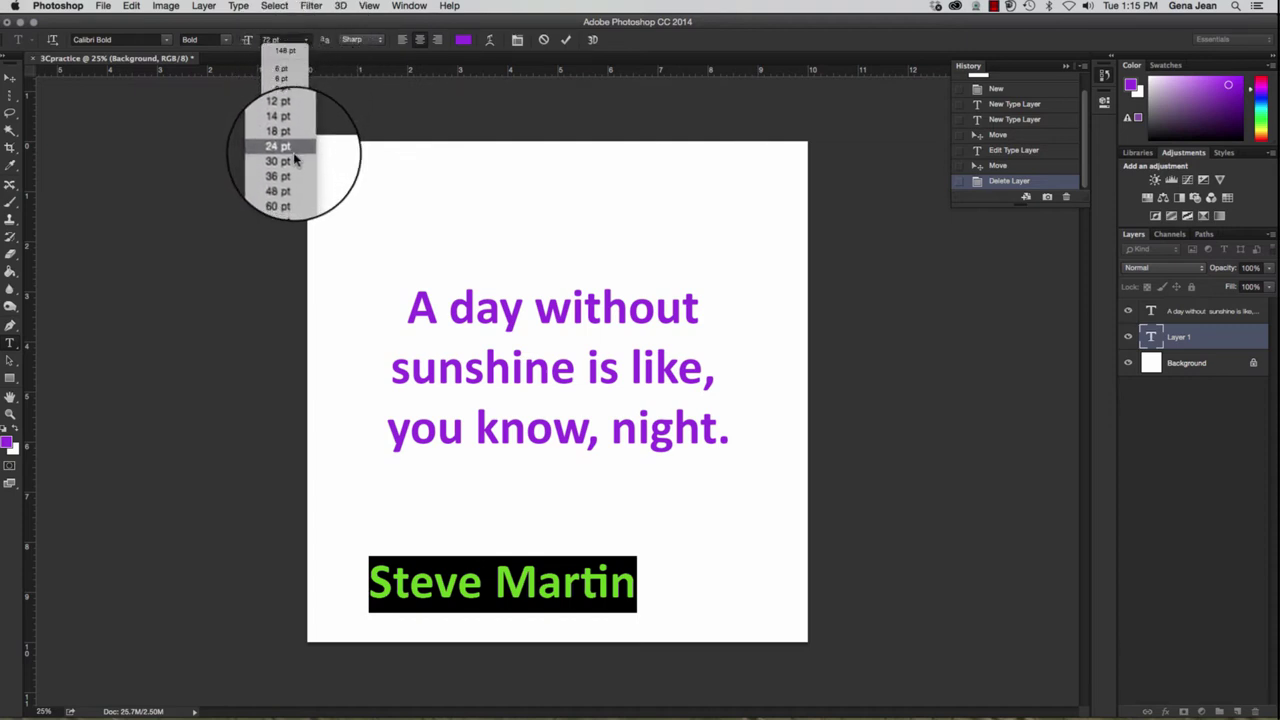
{"action": "left_click", "coordinate": [294, 162]}
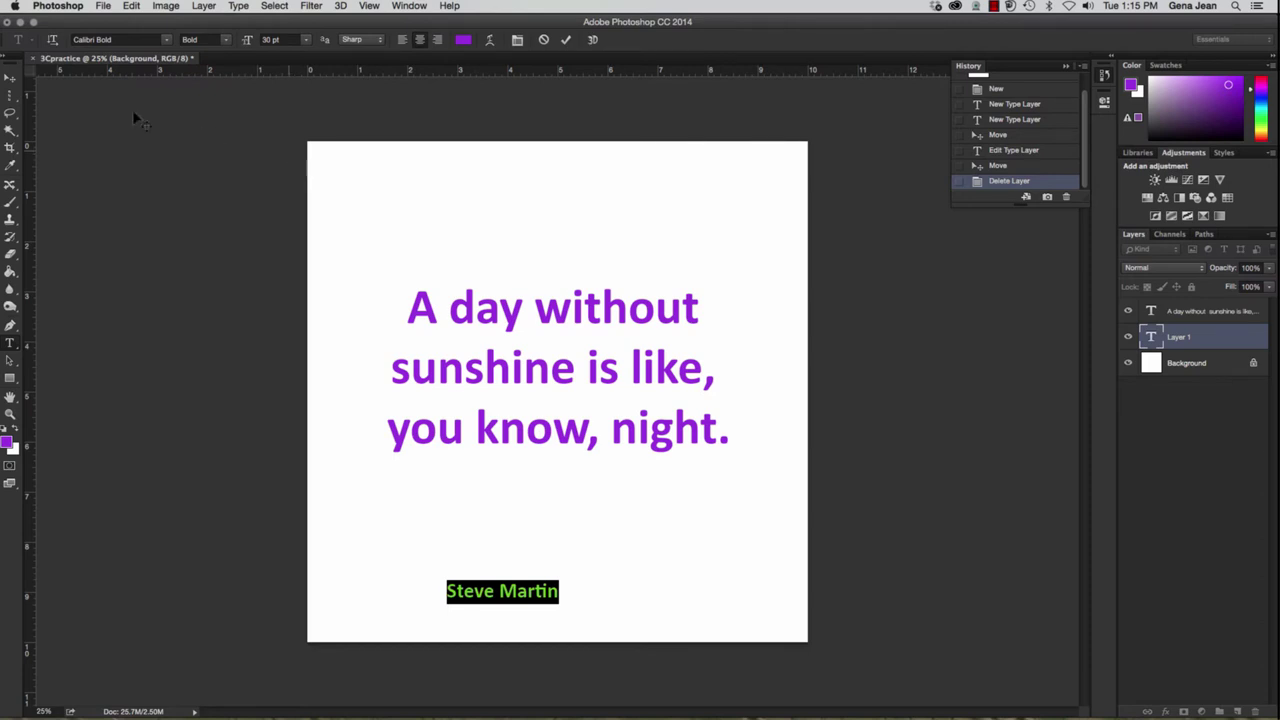
{"action": "left_click", "coordinate": [10, 79]}
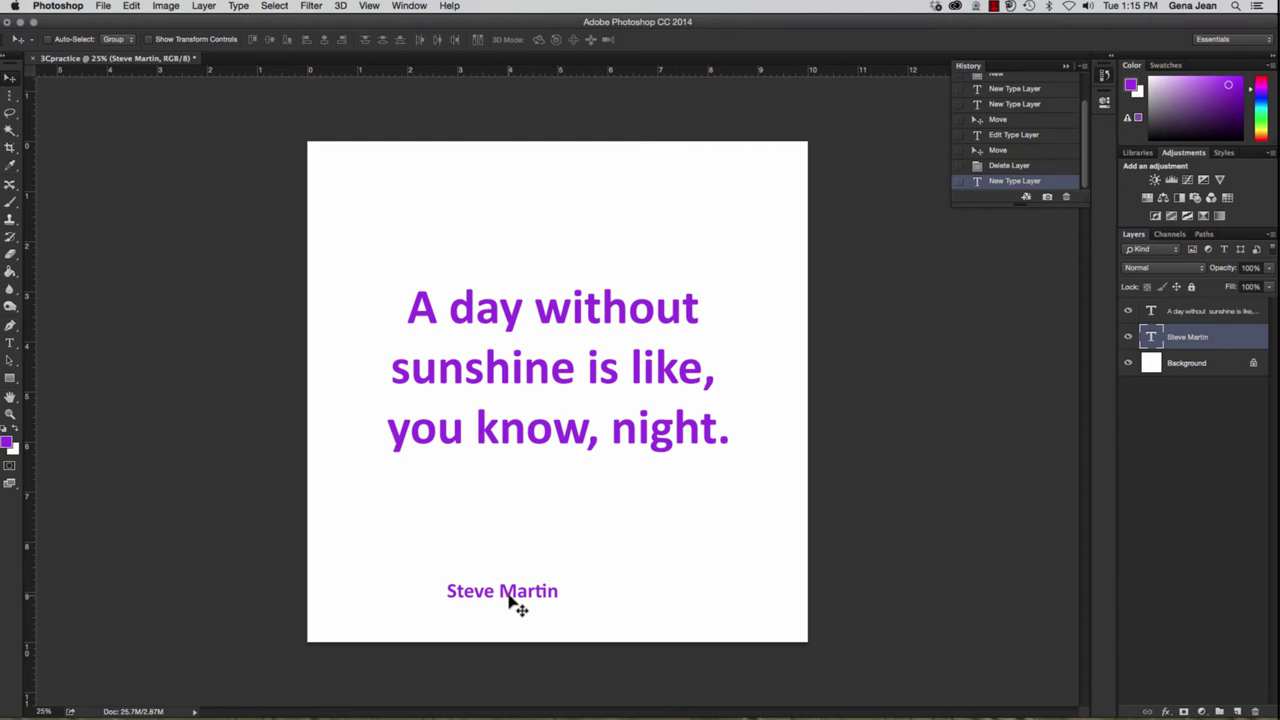
{"action": "left_click_drag", "start_coordinate": [509, 597], "coordinate": [708, 505]}
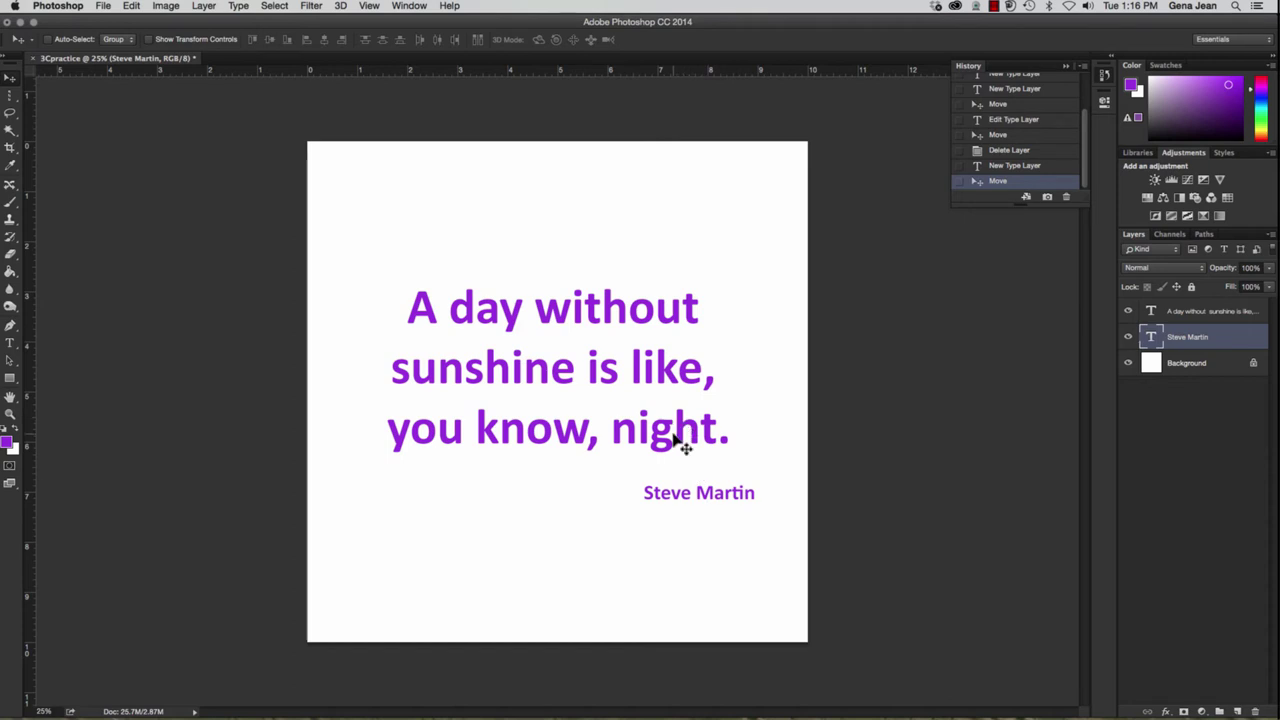
- Select the full text of the three-line quote and exit text editing
{"action": "key", "text": "t"}
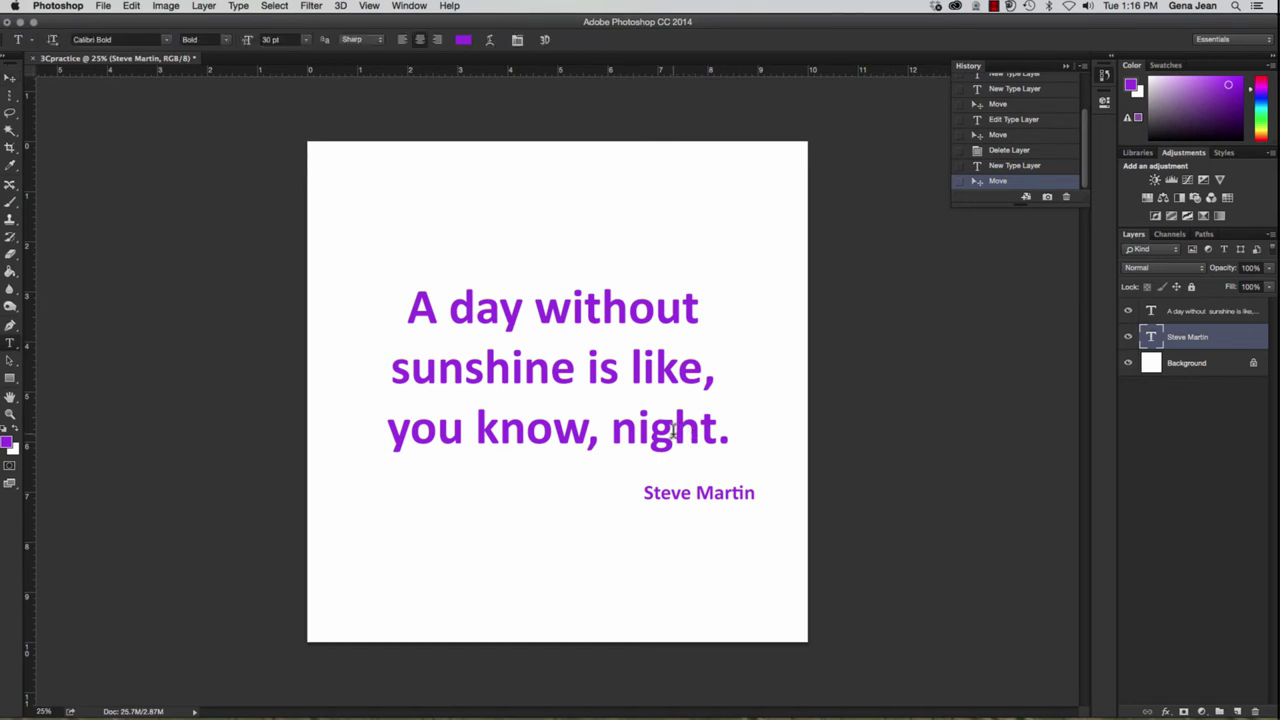
{"action": "double_click", "coordinate": [675, 430]}
{"action": "left_click", "coordinate": [675, 430]}
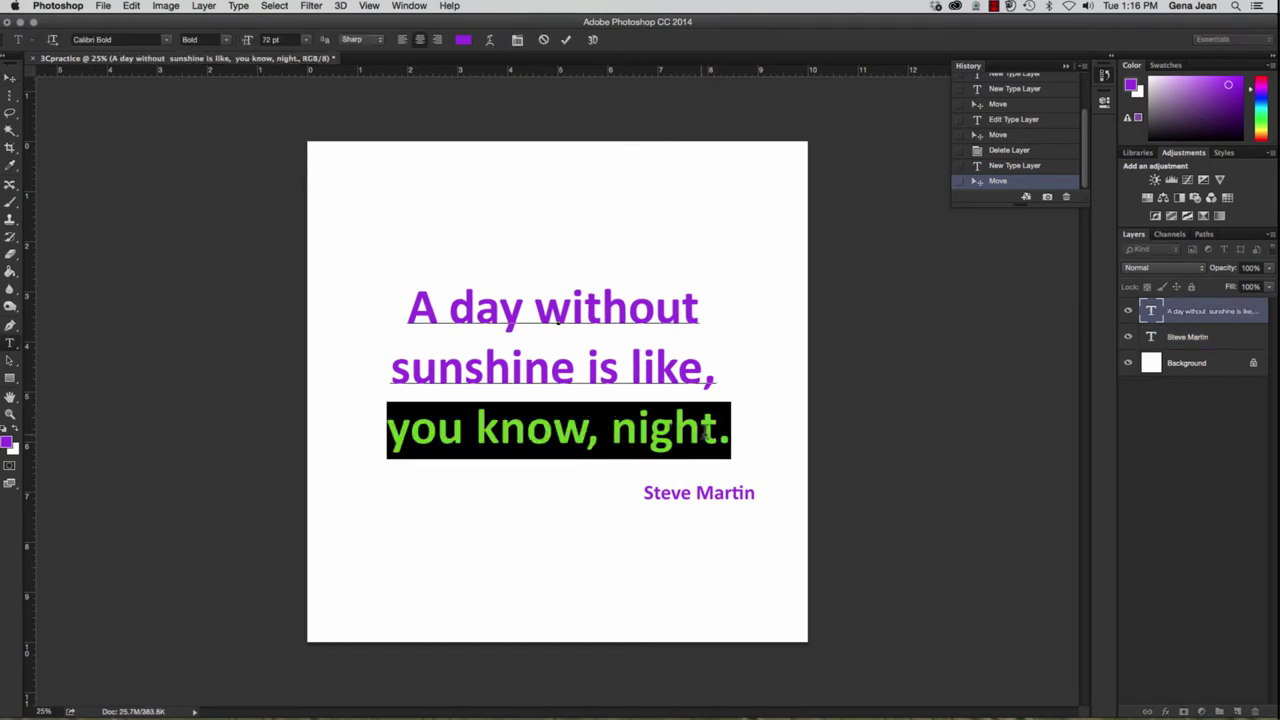
{"action": "left_click", "coordinate": [703, 430]}
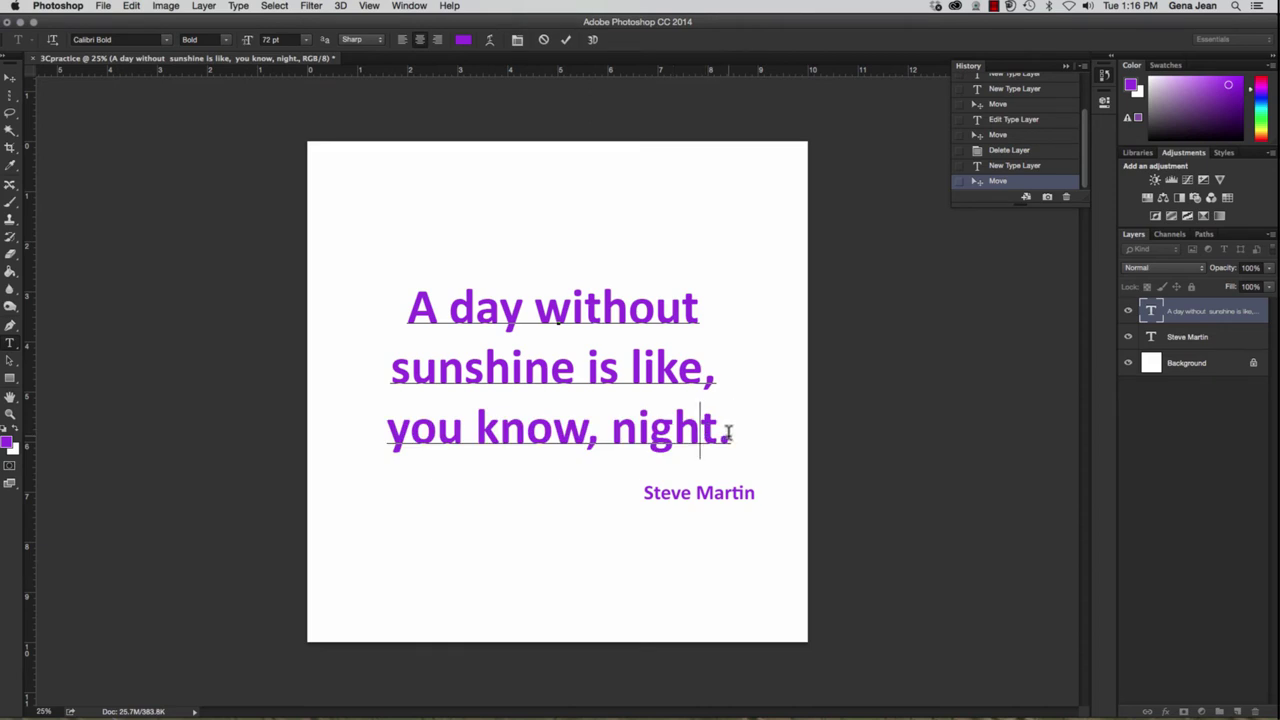
{"action": "left_click_drag", "start_coordinate": [729, 432], "coordinate": [376, 337]}
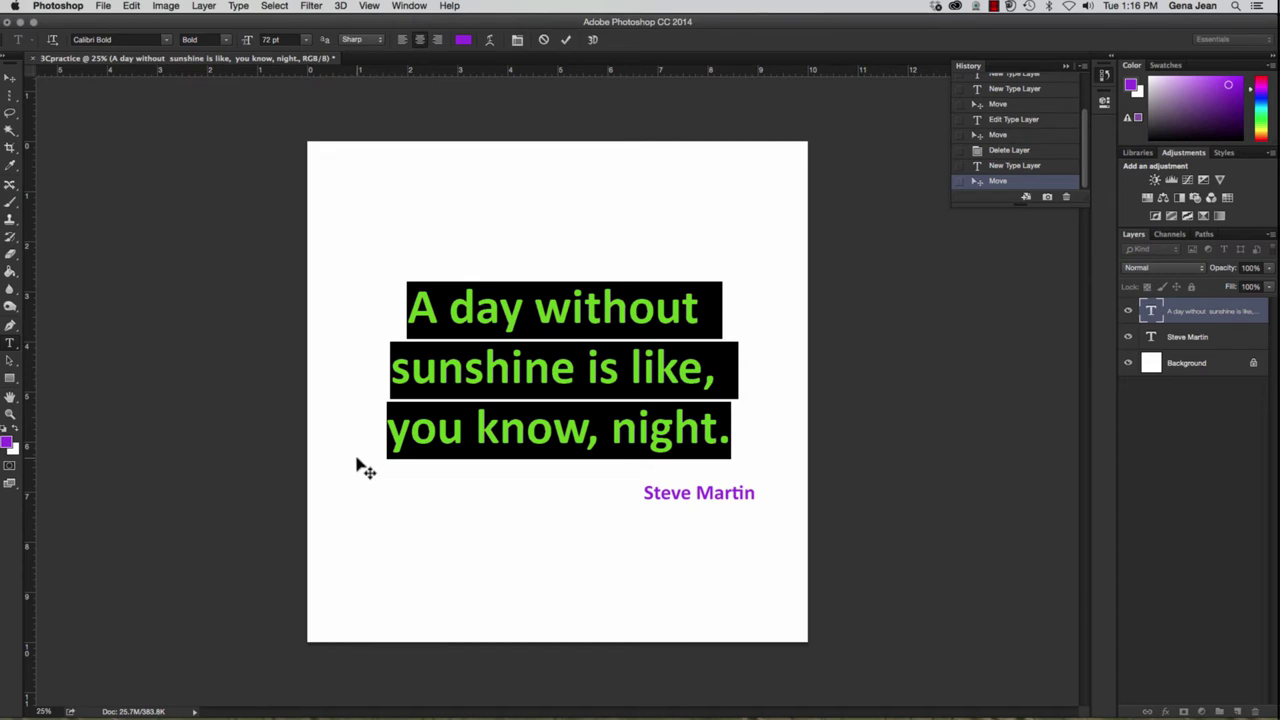
{"action": "left_click", "coordinate": [10, 78]}
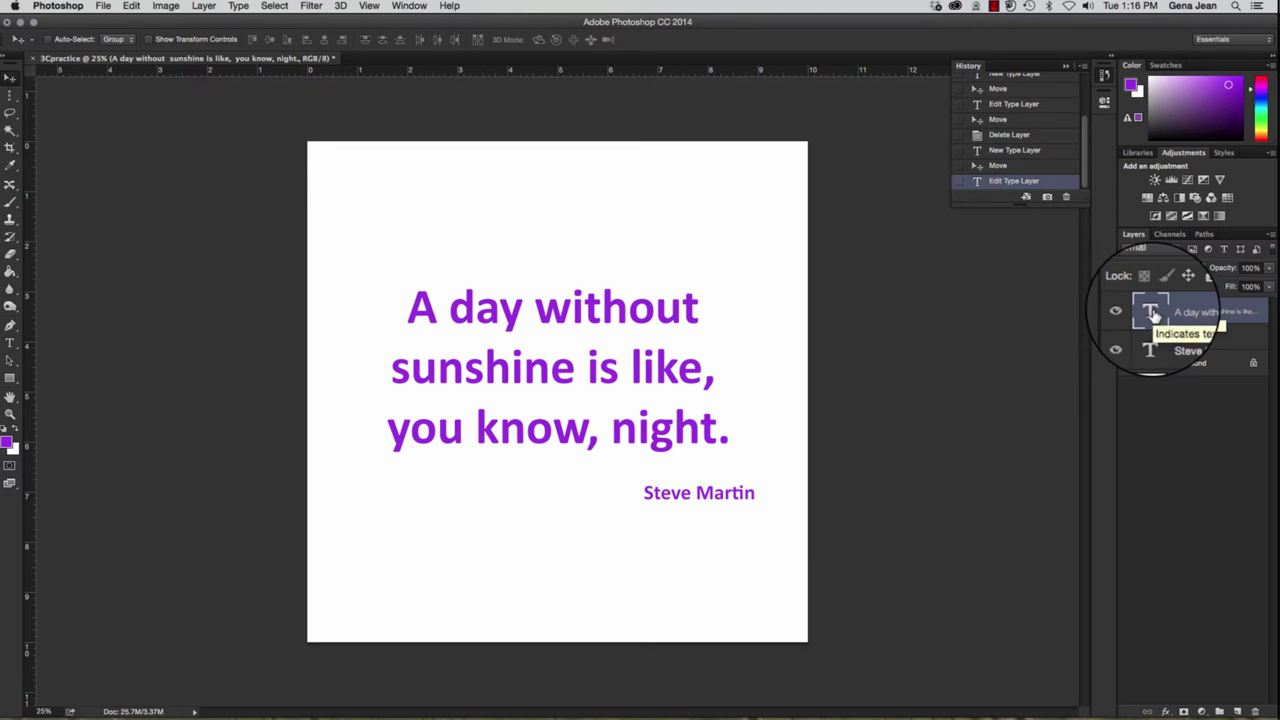
- Left-align the three-line quote and move it back within the canvas, left of center
{"action": "double_click", "coordinate": [1153, 312]}
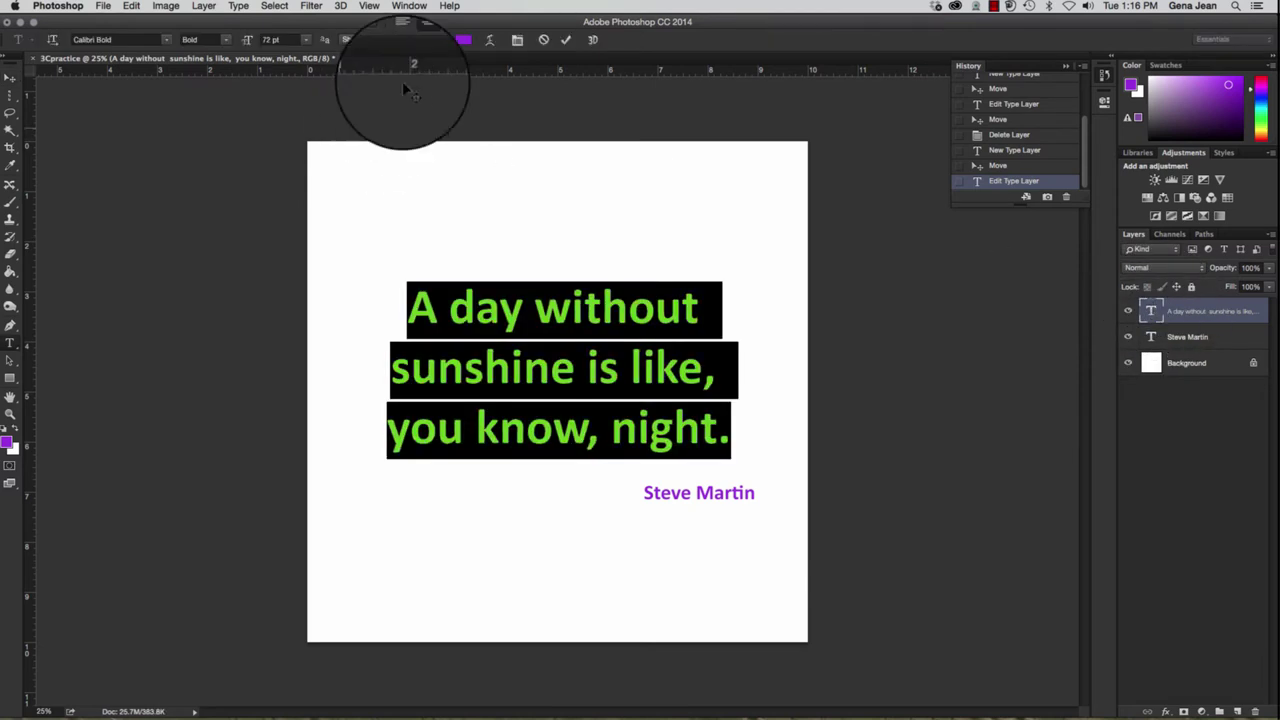
{"action": "left_click", "coordinate": [401, 41]}
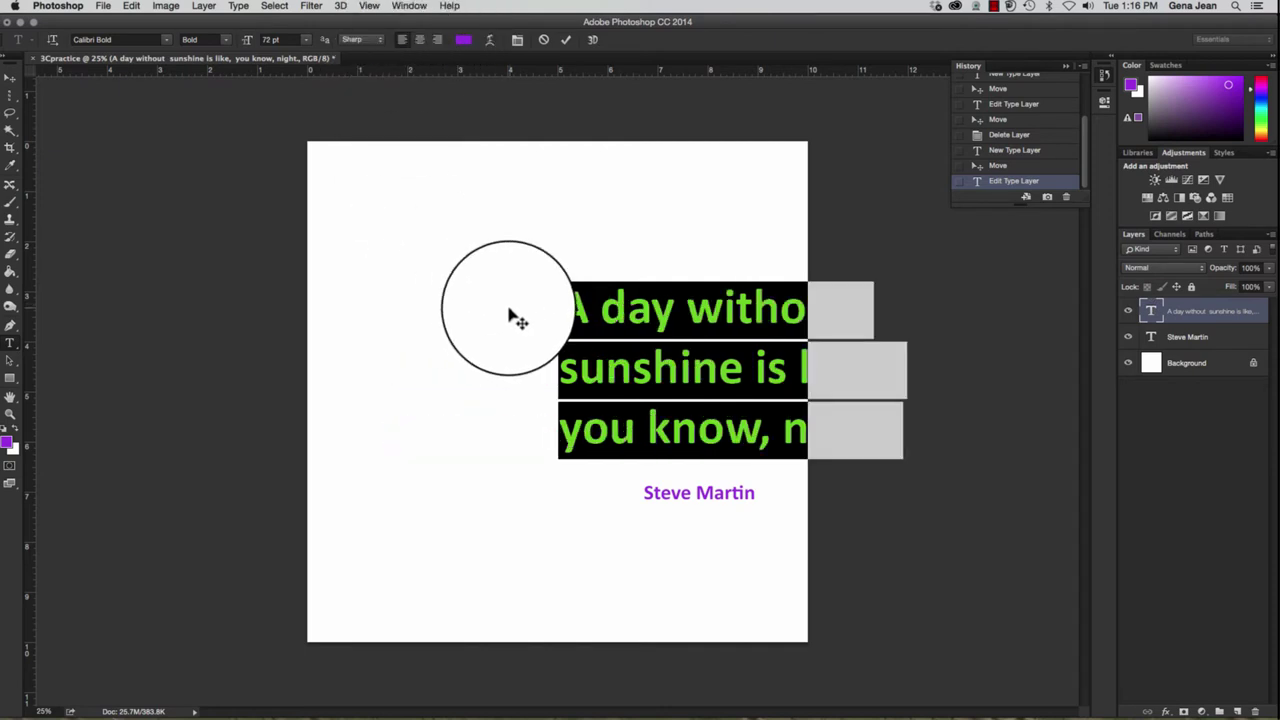
{"action": "left_click", "coordinate": [10, 78]}
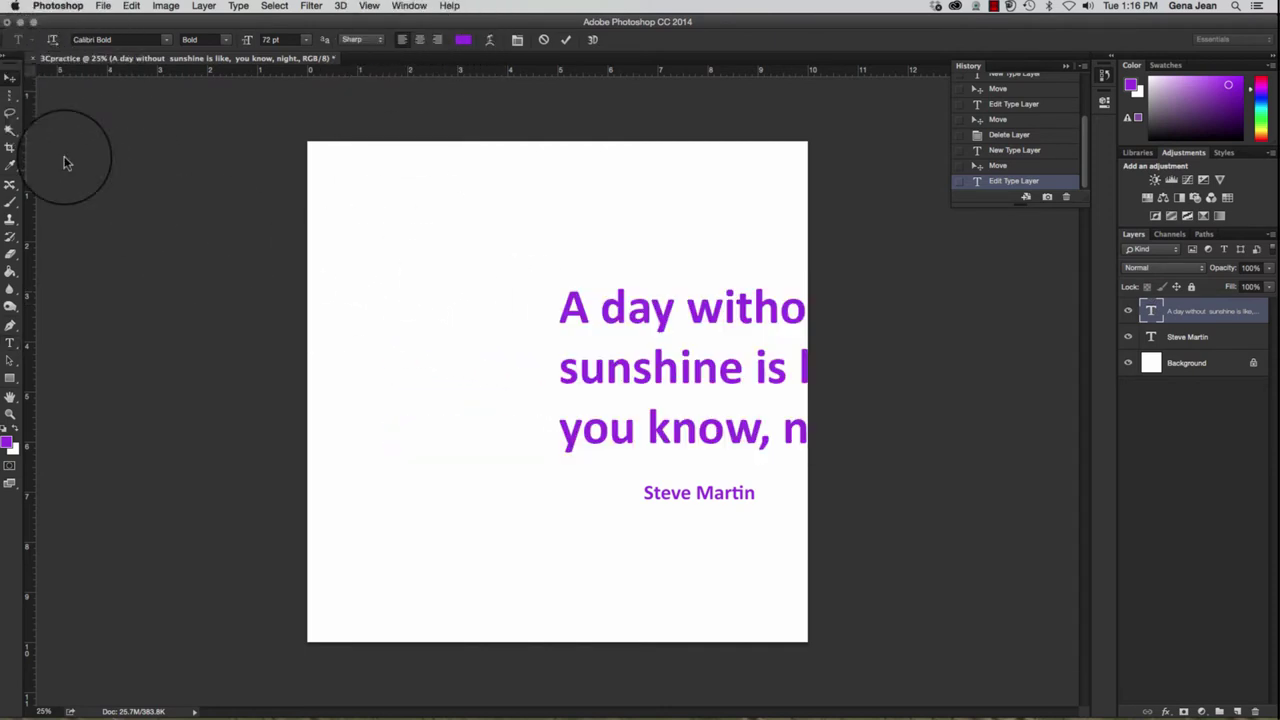
{"action": "left_click_drag", "start_coordinate": [660, 383], "coordinate": [478, 387]}
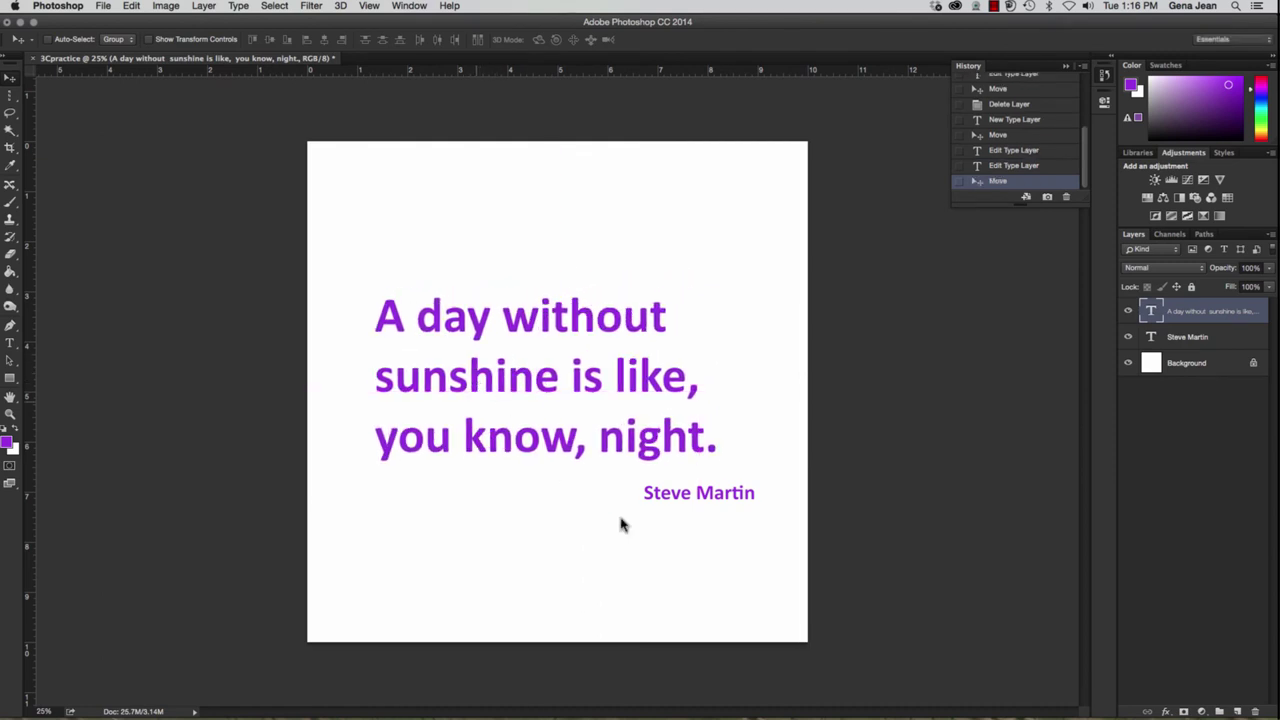
- Move the "Steve Martin" attribution about 0.3 in to the right below the end of the quote
{"action": "mouse_move", "coordinate": [700, 500]}
{"action": "left_mouse_down"}
{"action": "mouse_move", "coordinate": [678, 496]}
{"action": "mouse_move", "coordinate": [692, 494]}
{"action": "left_mouse_up"}
{"action": "left_click", "coordinate": [1225, 338]}
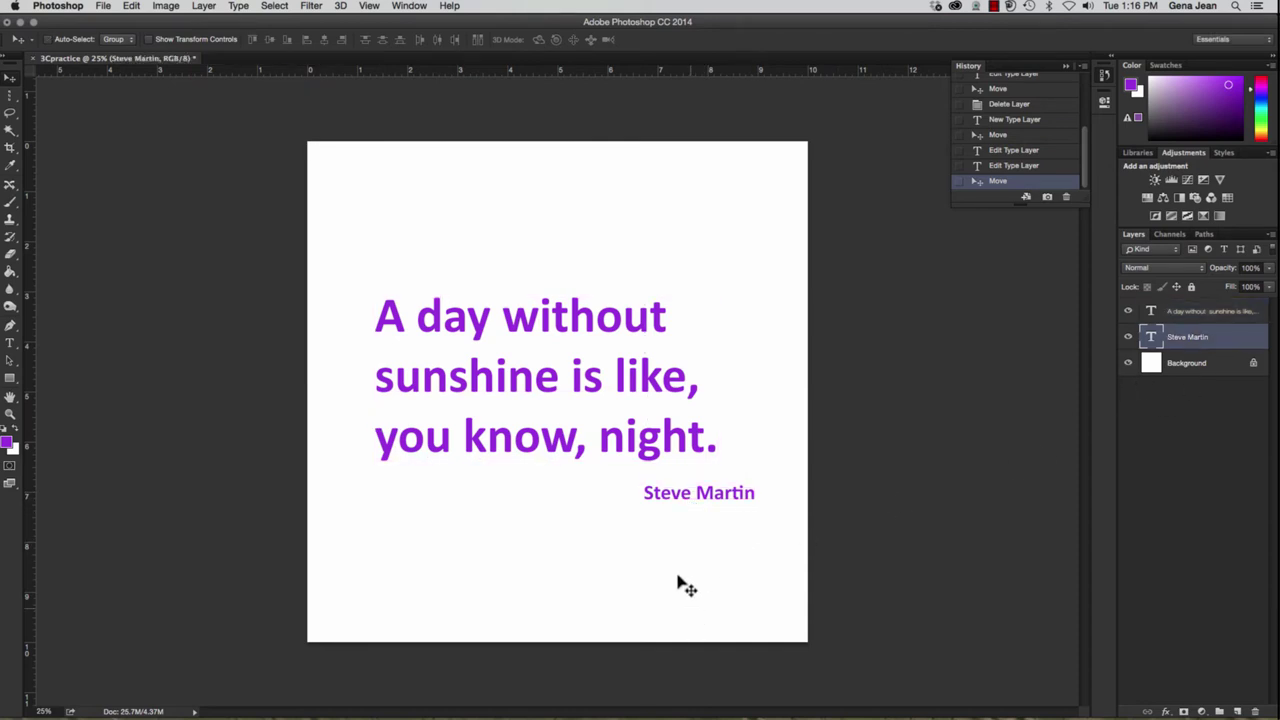
{"action": "mouse_move", "coordinate": [680, 506]}
{"action": "left_mouse_down"}
{"action": "mouse_move", "coordinate": [657, 503]}
{"action": "mouse_move", "coordinate": [700, 502]}
{"action": "left_mouse_up"}
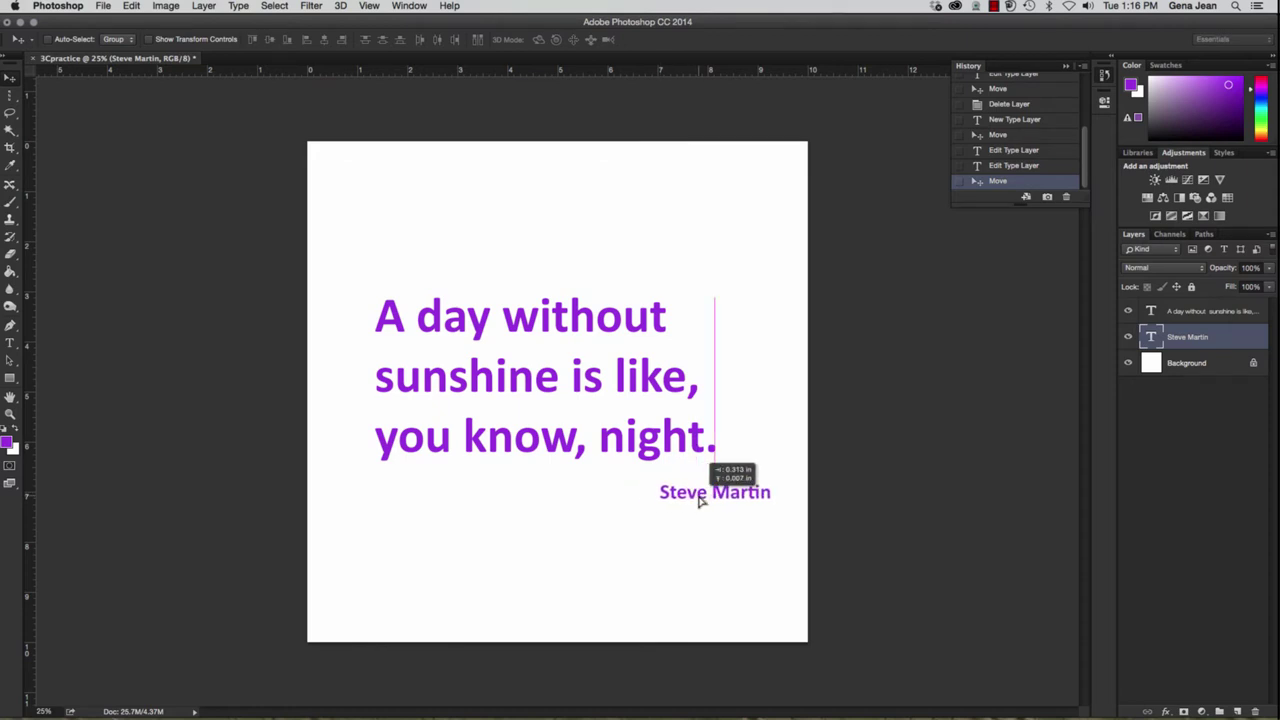
{"action": "left_click_drag", "start_coordinate": [700, 502], "coordinate": [704, 502]}
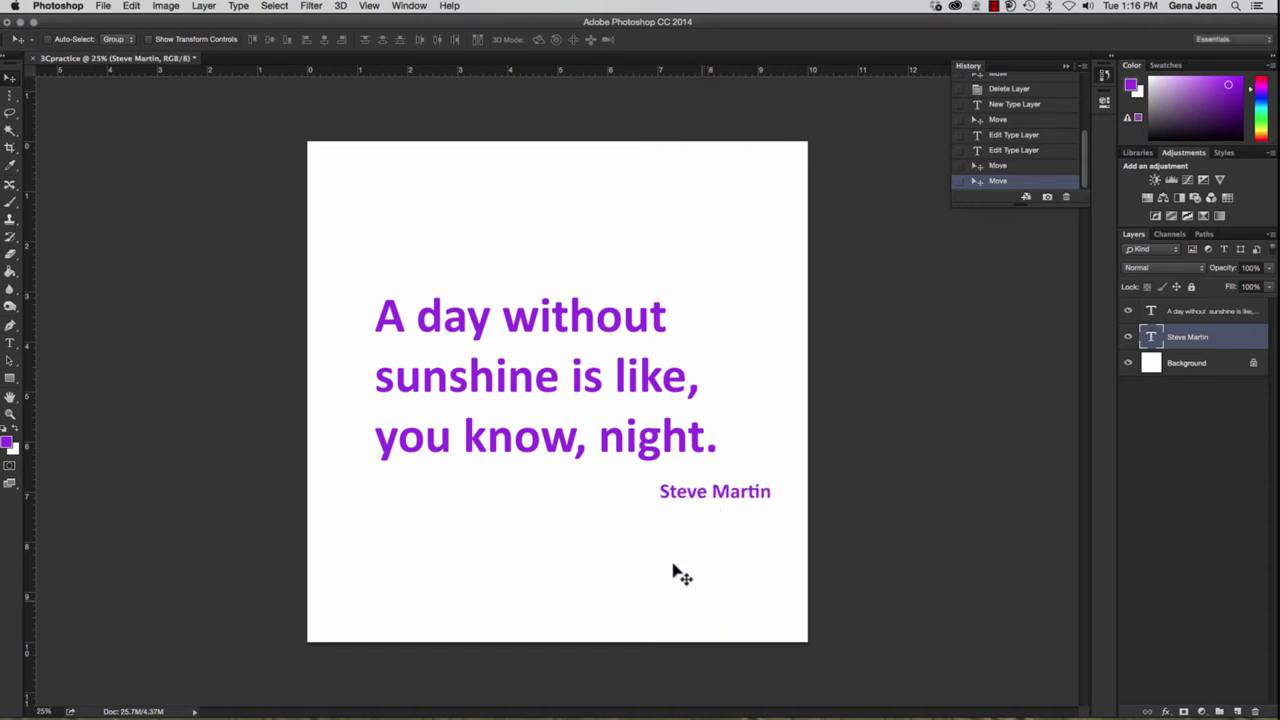
- Nudge the quote slightly up and to the right, and raise the "Steve Martin" attribution closer to its last line
{"action": "left_click", "coordinate": [624, 452]}
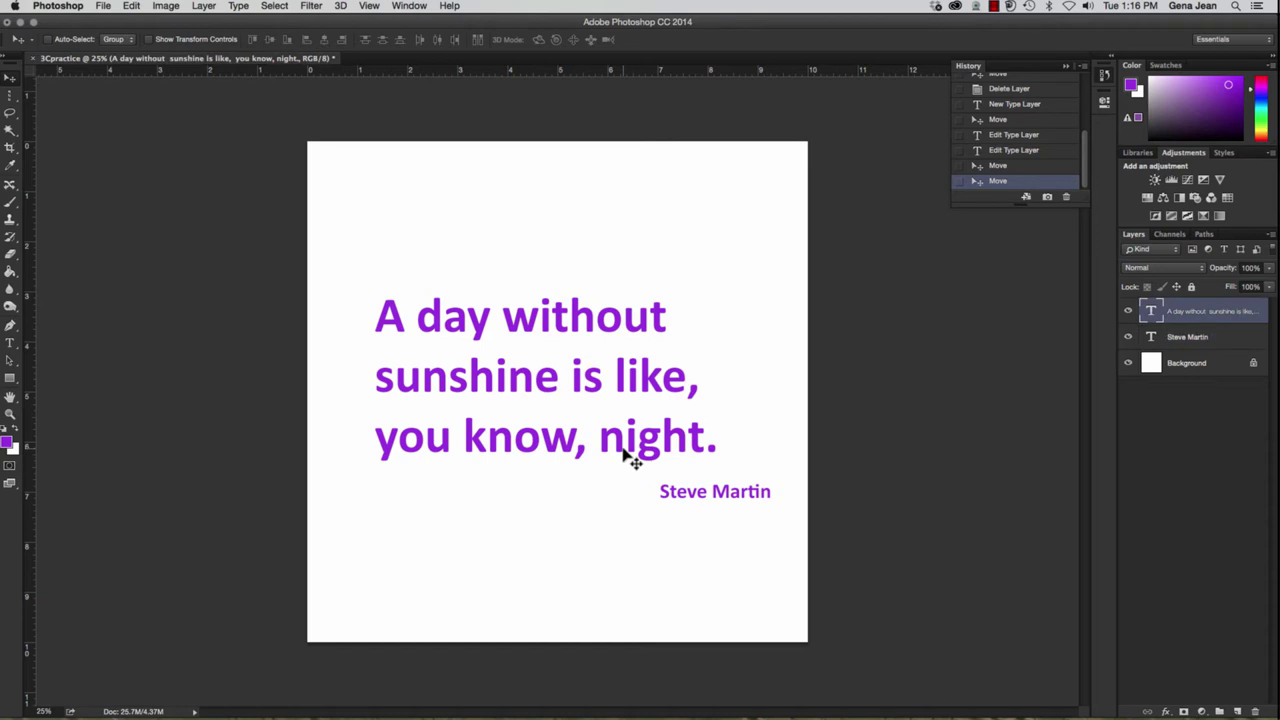
{"action": "left_click_drag", "start_coordinate": [624, 452], "coordinate": [625, 443]}
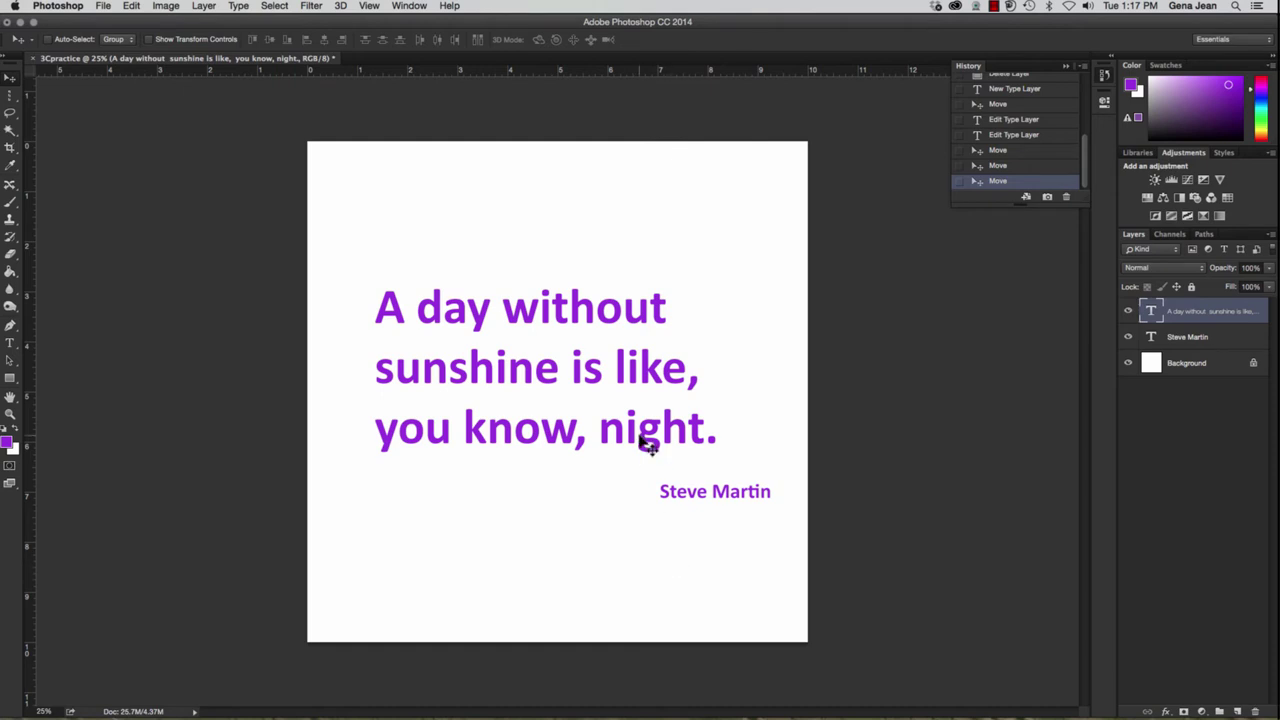
{"action": "left_click_drag", "start_coordinate": [647, 447], "coordinate": [653, 448]}
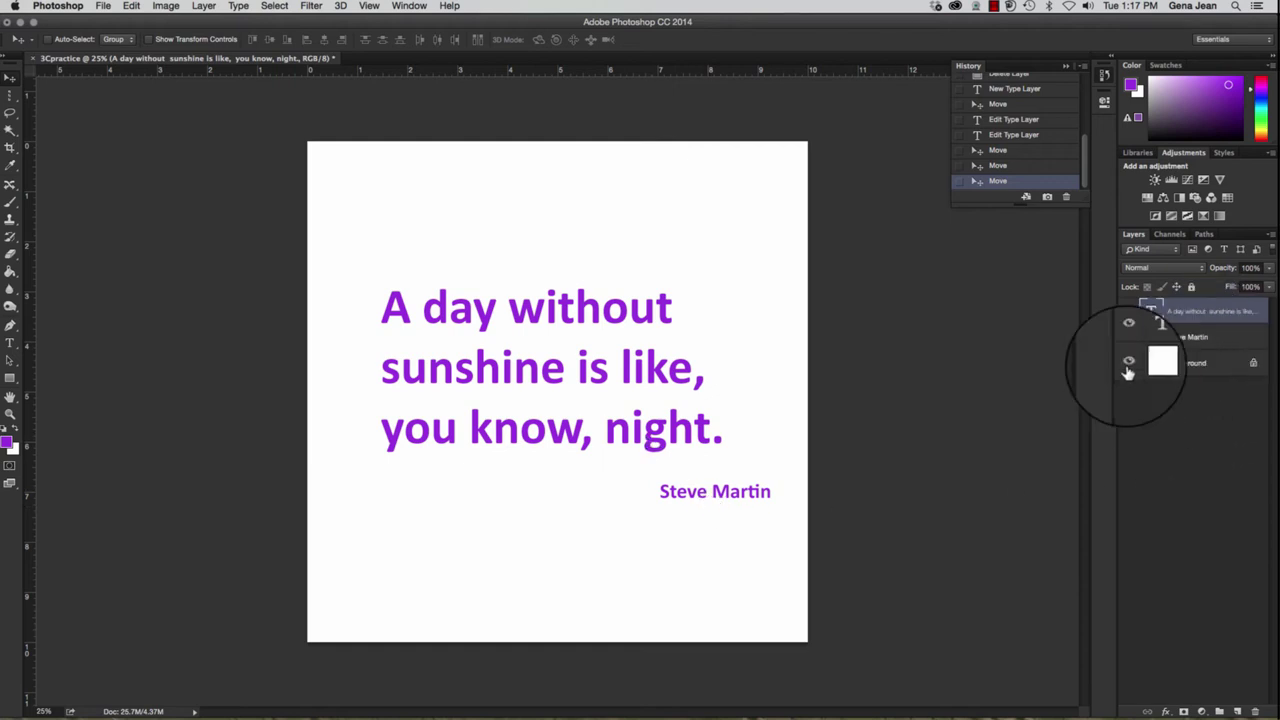
{"action": "left_click", "coordinate": [1200, 340]}
{"action": "left_click_drag", "start_coordinate": [729, 495], "coordinate": [720, 483]}
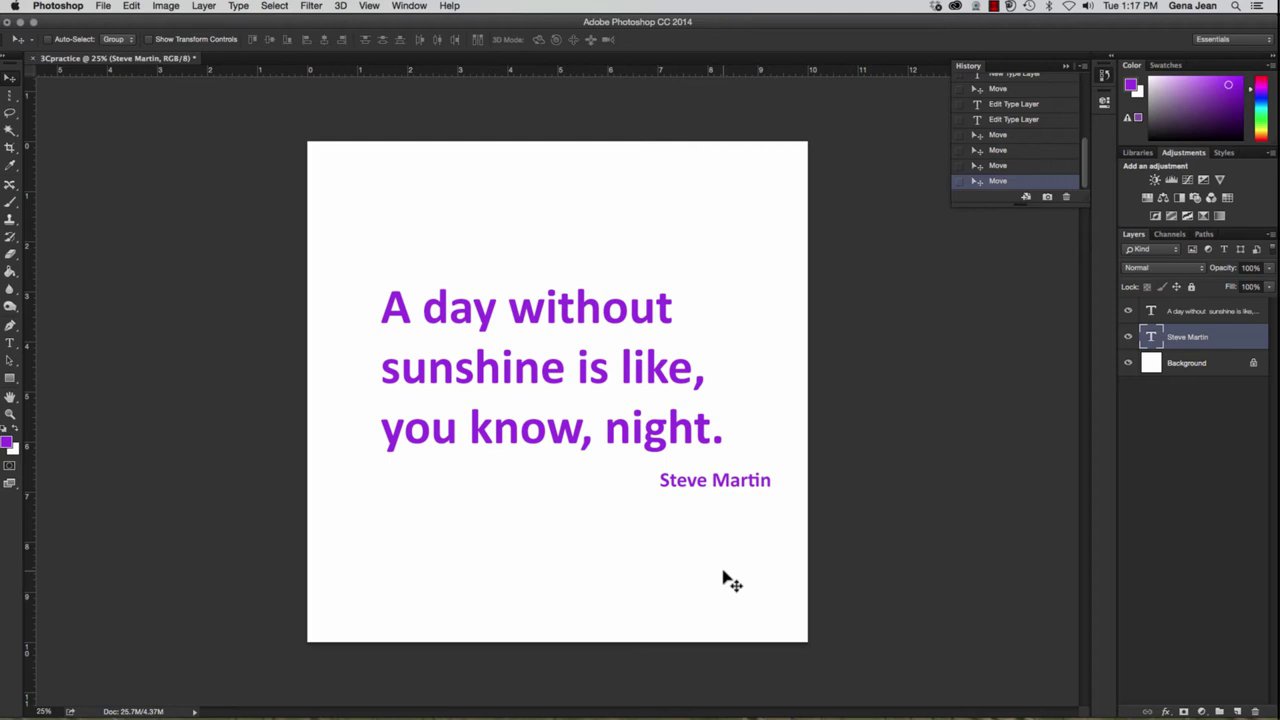
- Open the quote and the "Steve Martin" type layers for text editing one after the other, and exit each edit
{"action": "left_click", "coordinate": [621, 328]}
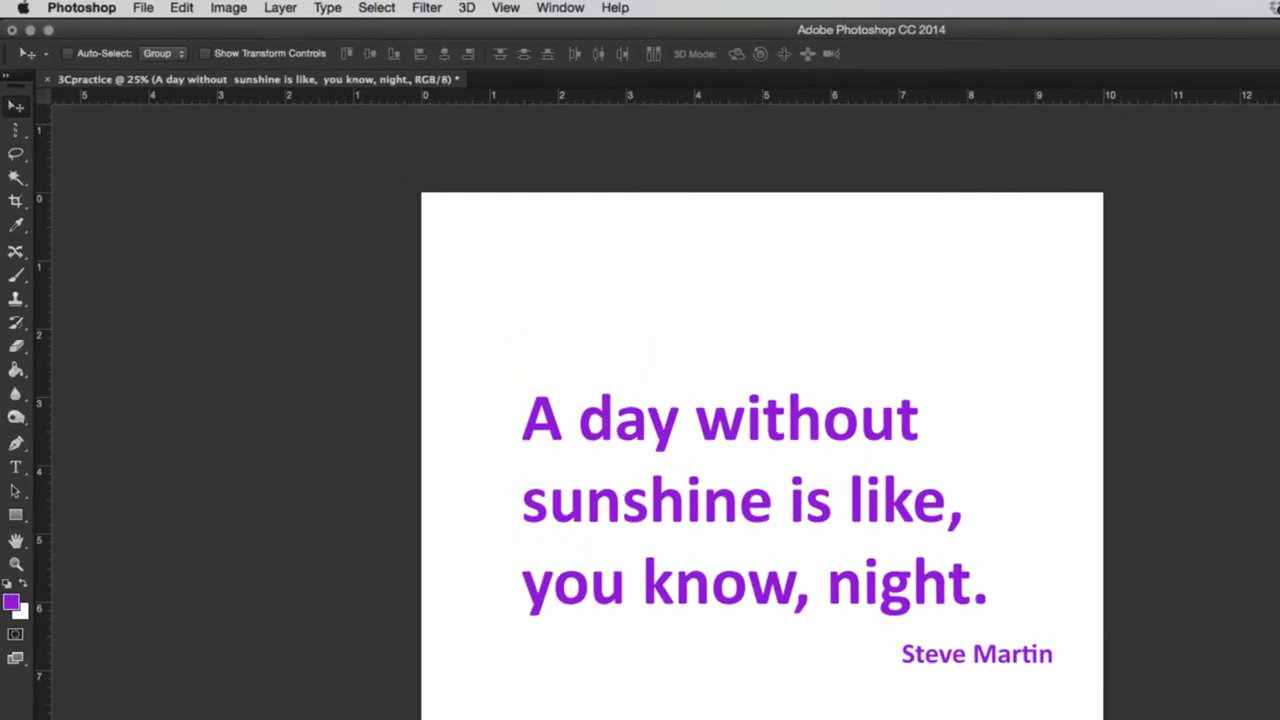
{"action": "double_click", "coordinate": [521, 435]}
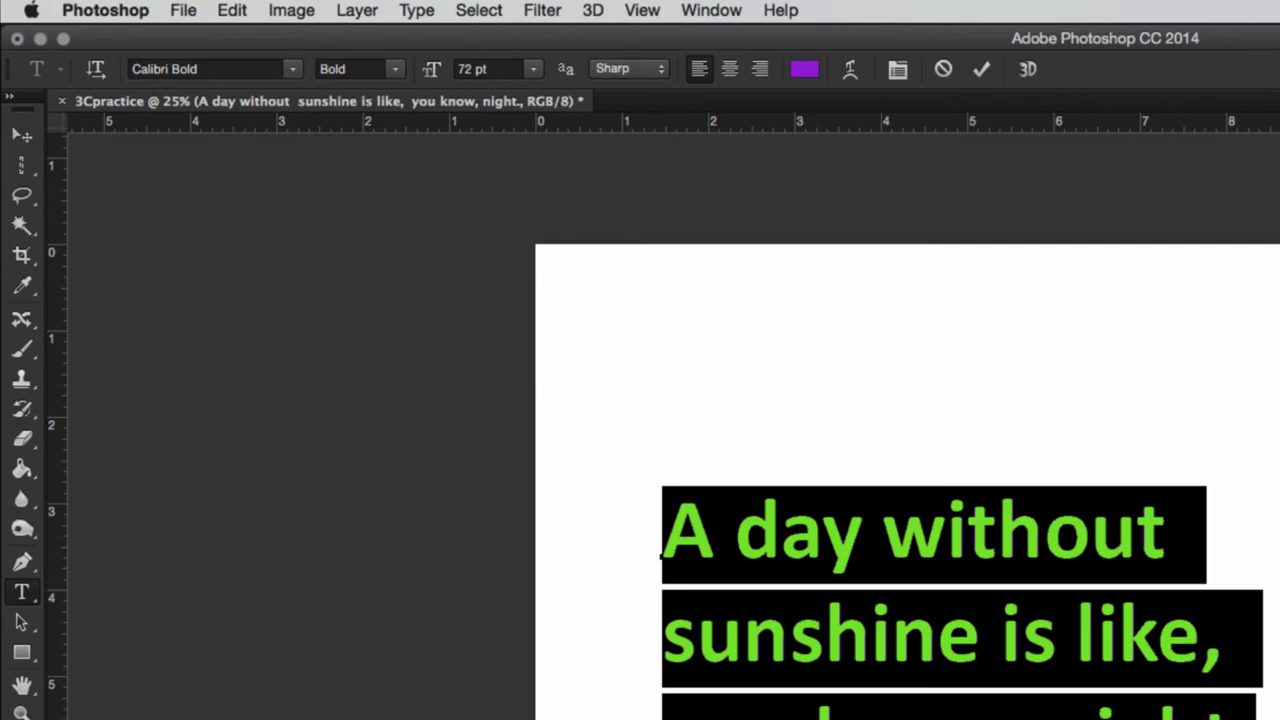
{"action": "key", "text": "ctrl+Return"}
{"action": "key", "text": "v"}
{"action": "left_click", "coordinate": [1155, 338]}
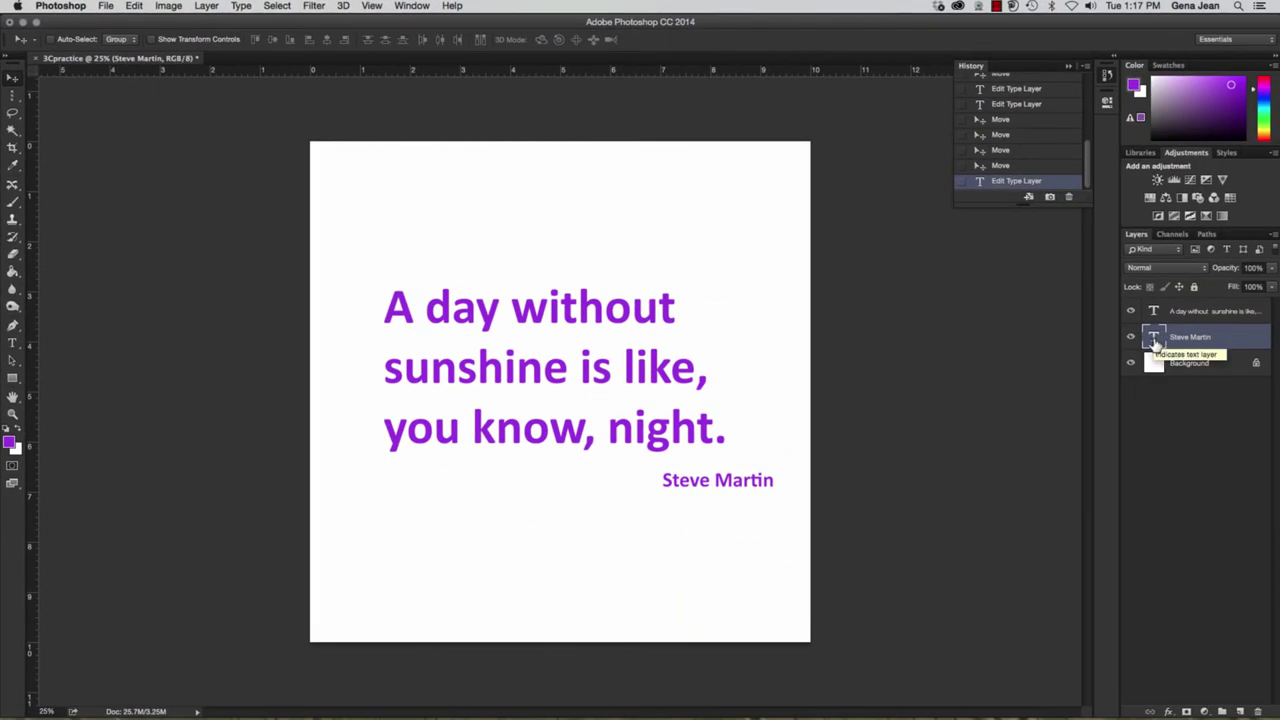
{"action": "double_click", "coordinate": [1155, 338]}
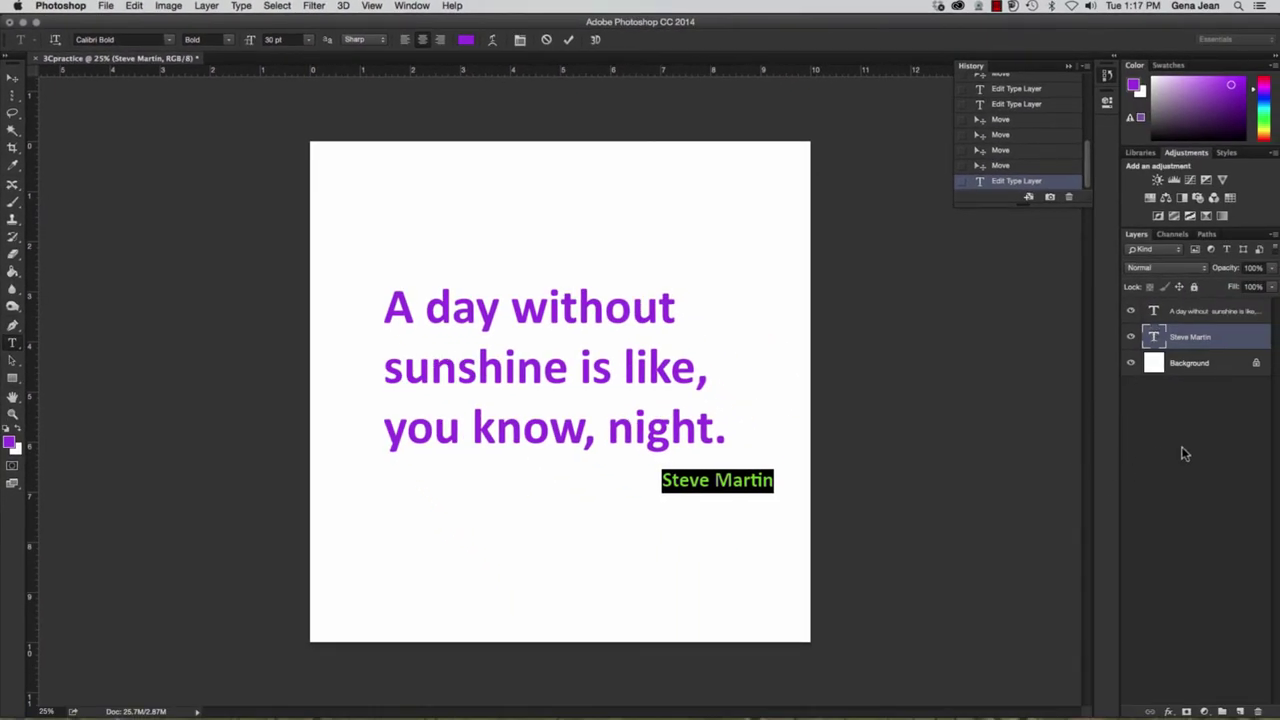
{"action": "key", "text": "super+Return"}
{"action": "key", "text": "v"}
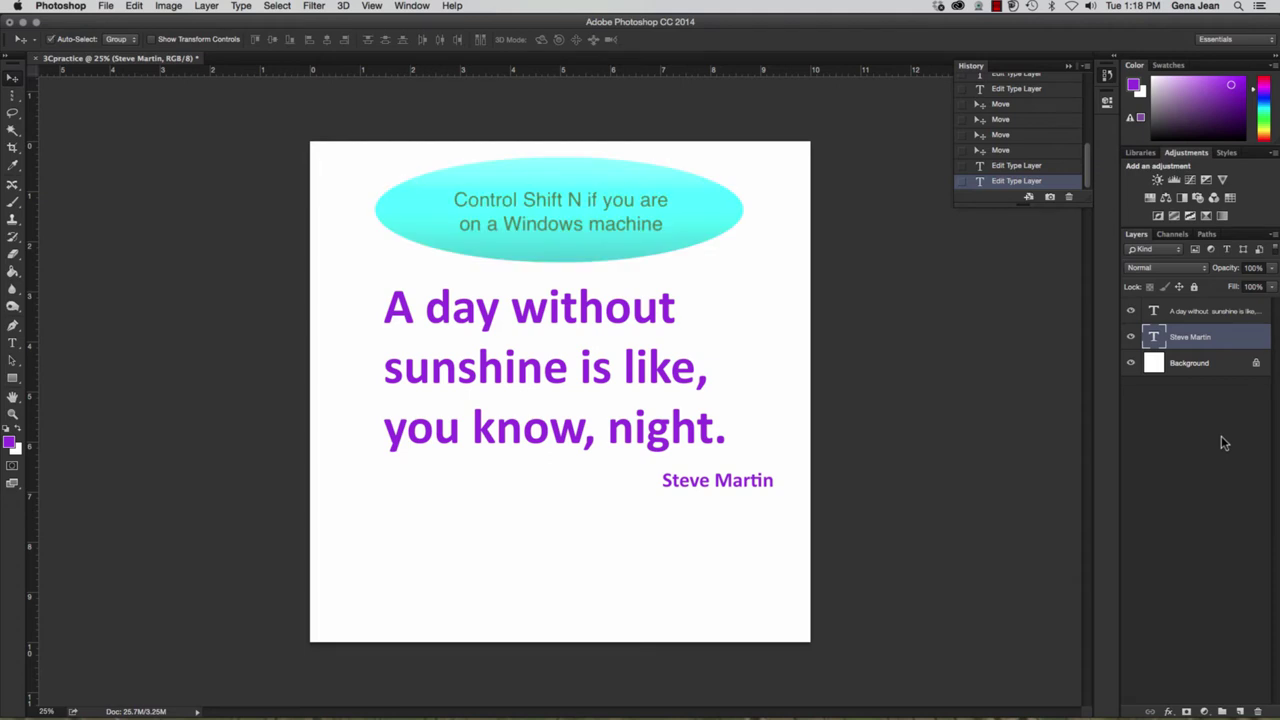
- Start a new layer and look through its color label, blending mode and opacity options
{"action": "key", "text": "super+shift+n"}
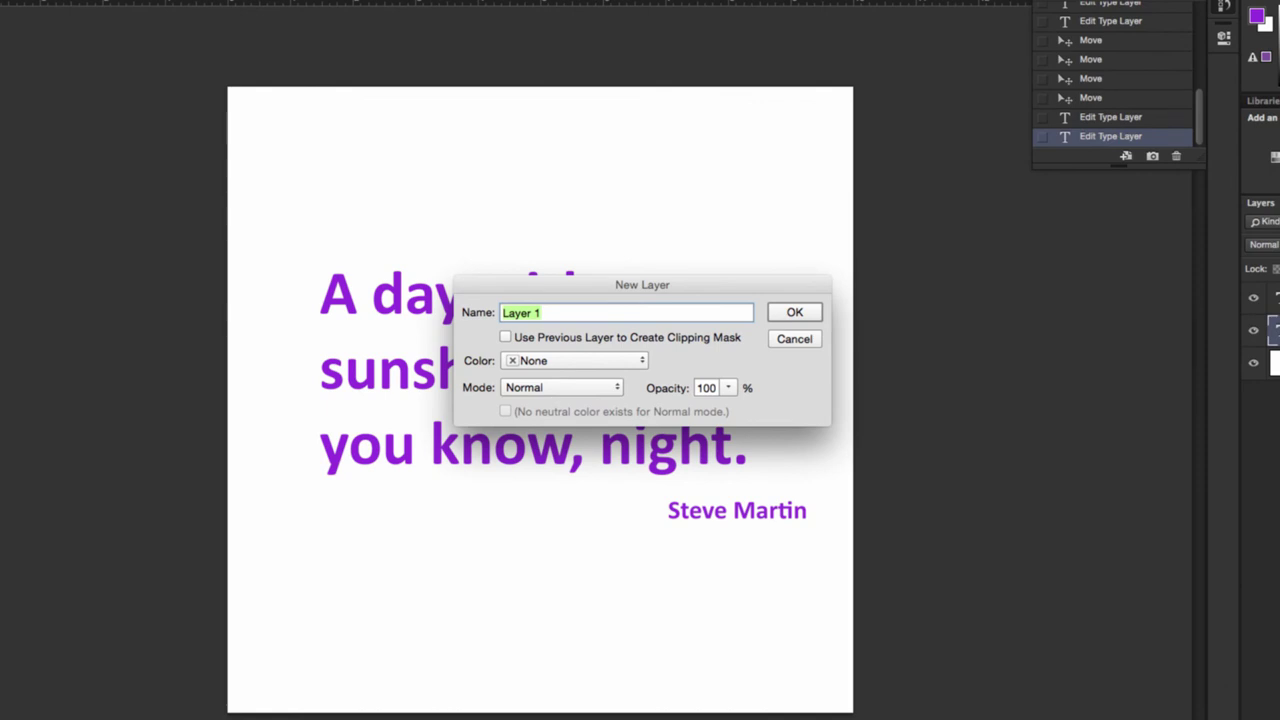
{"action": "left_click", "coordinate": [644, 362]}
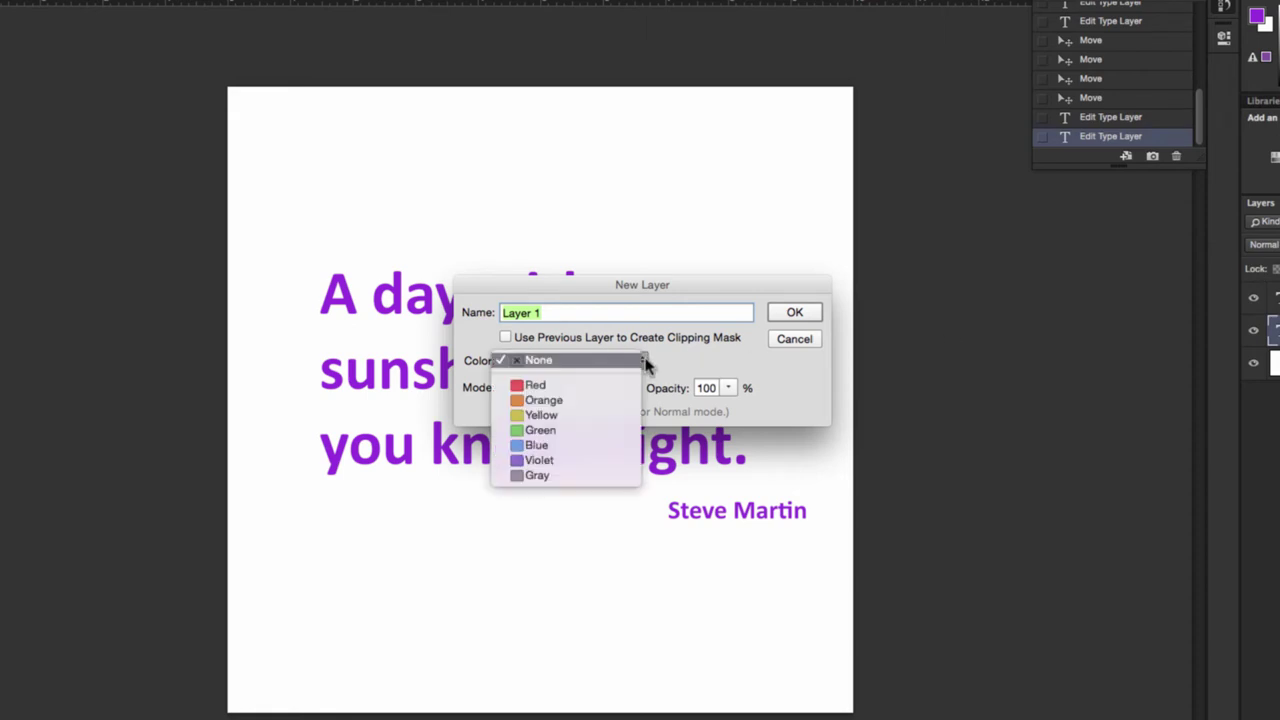
{"action": "left_click", "coordinate": [645, 362]}
{"action": "left_click", "coordinate": [617, 389]}
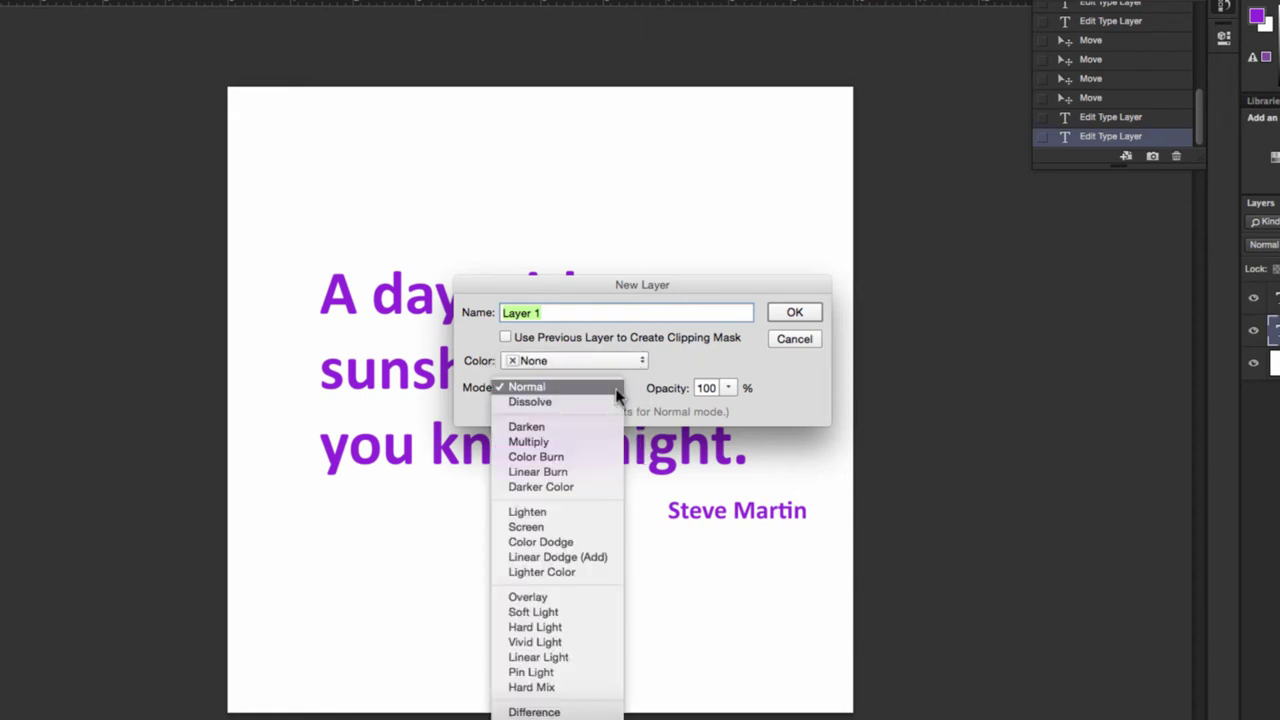
{"action": "left_click", "coordinate": [615, 389]}
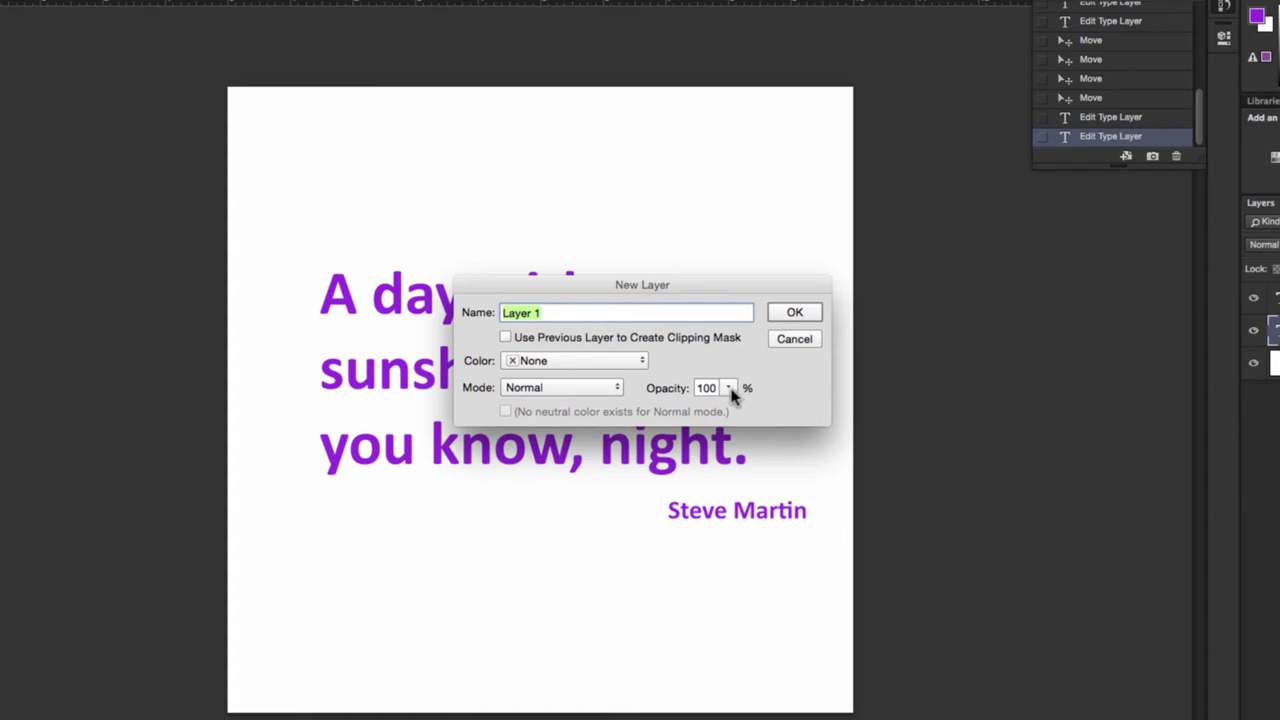
{"action": "left_click", "coordinate": [729, 389]}
{"action": "left_click", "coordinate": [806, 403]}
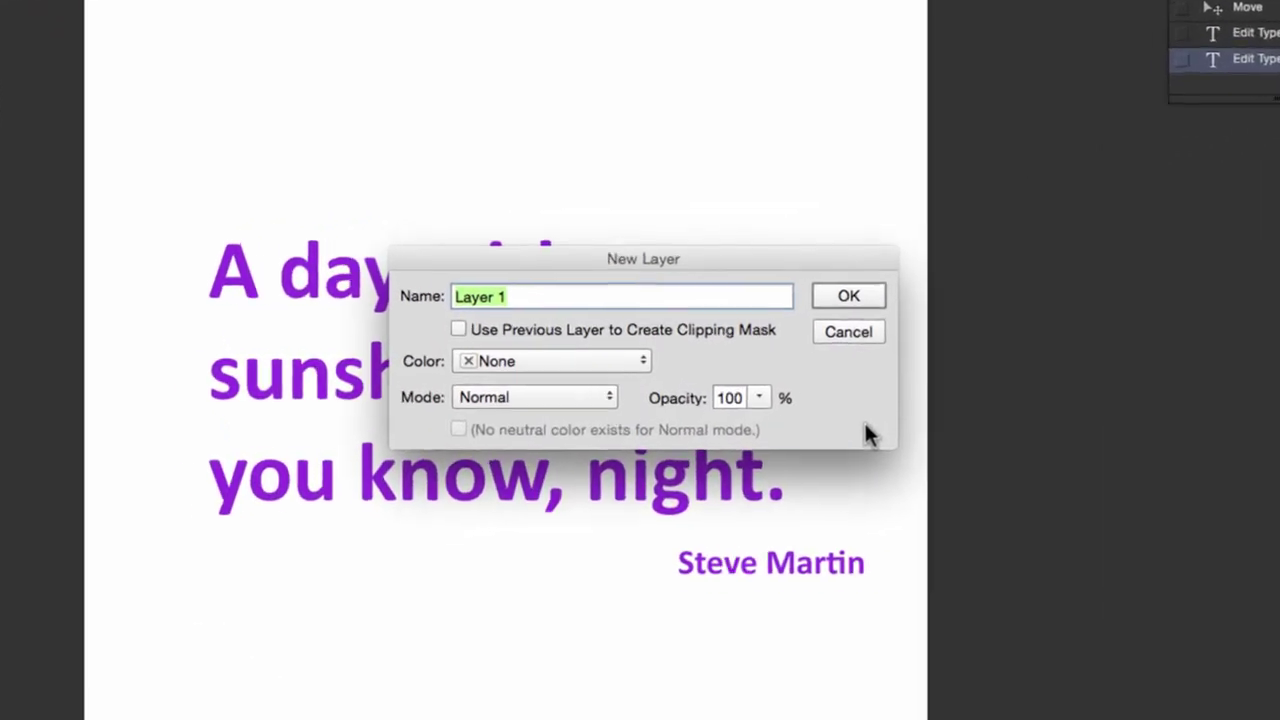
- Create the new layer with the name Gradient and a green color label, and place it directly above the Background layer
{"action": "type", "text": "Gradient"}
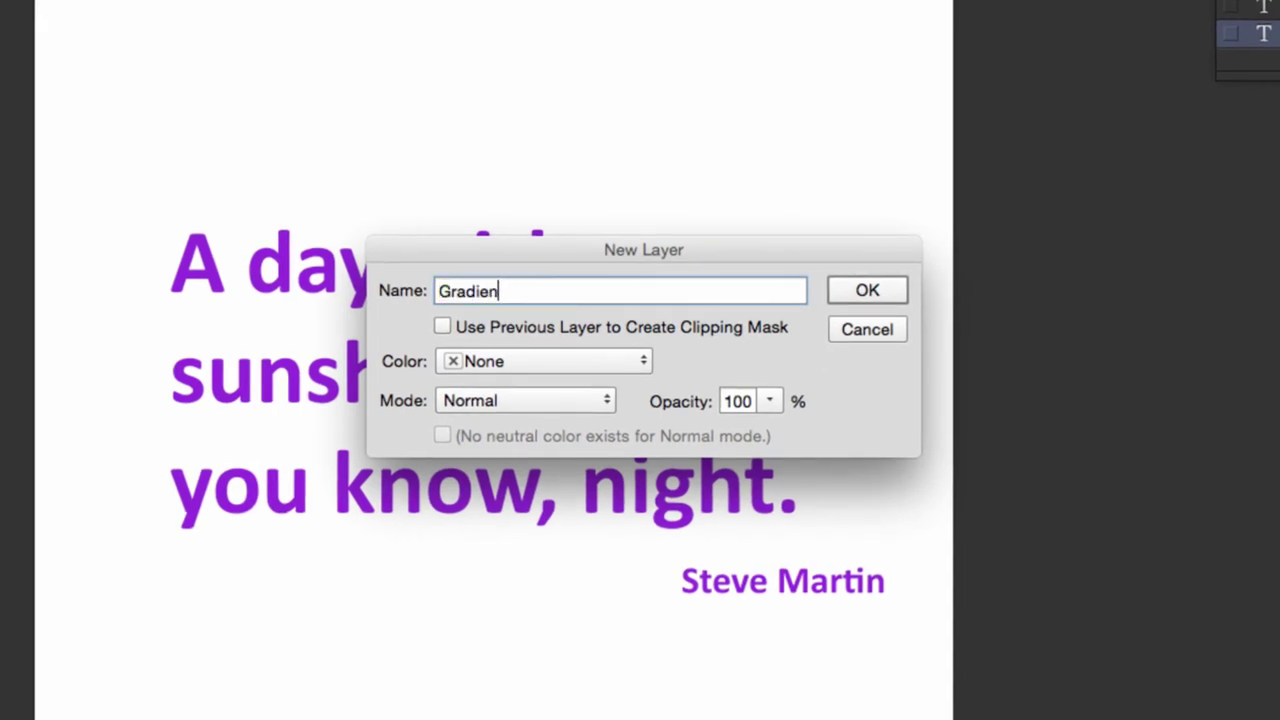
{"action": "left_click", "coordinate": [640, 360]}
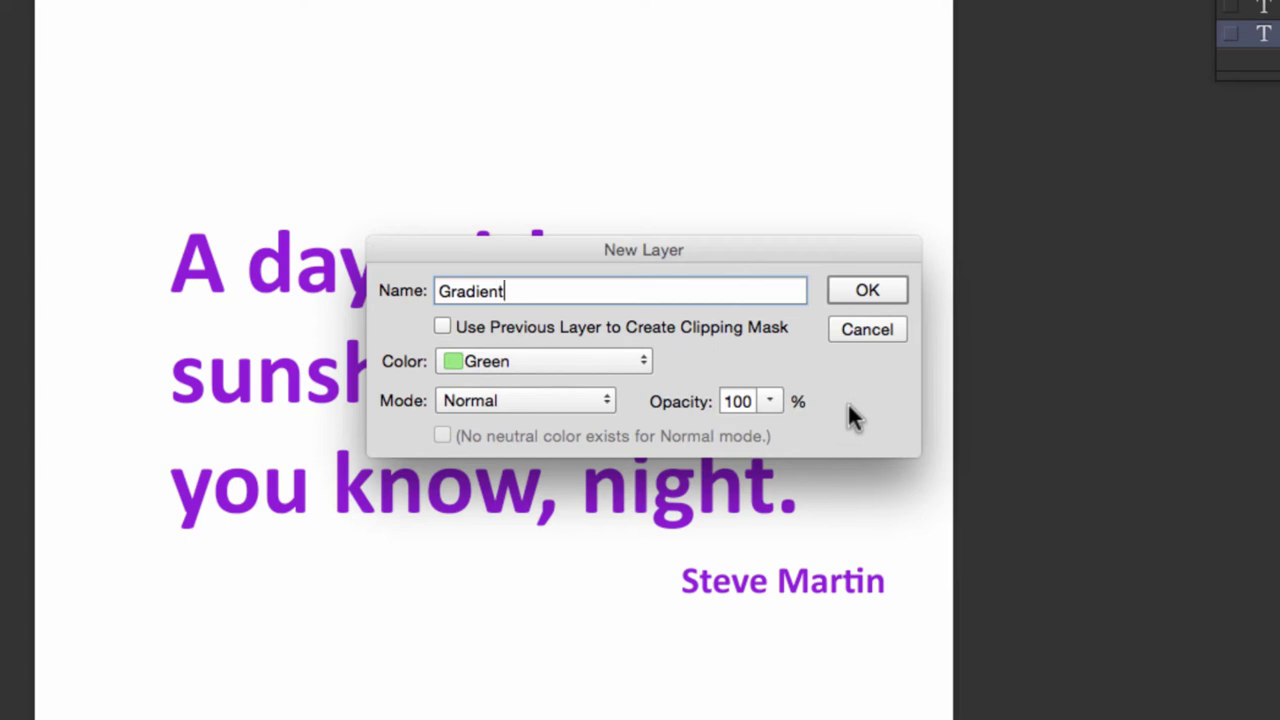
{"action": "left_click", "coordinate": [868, 288]}
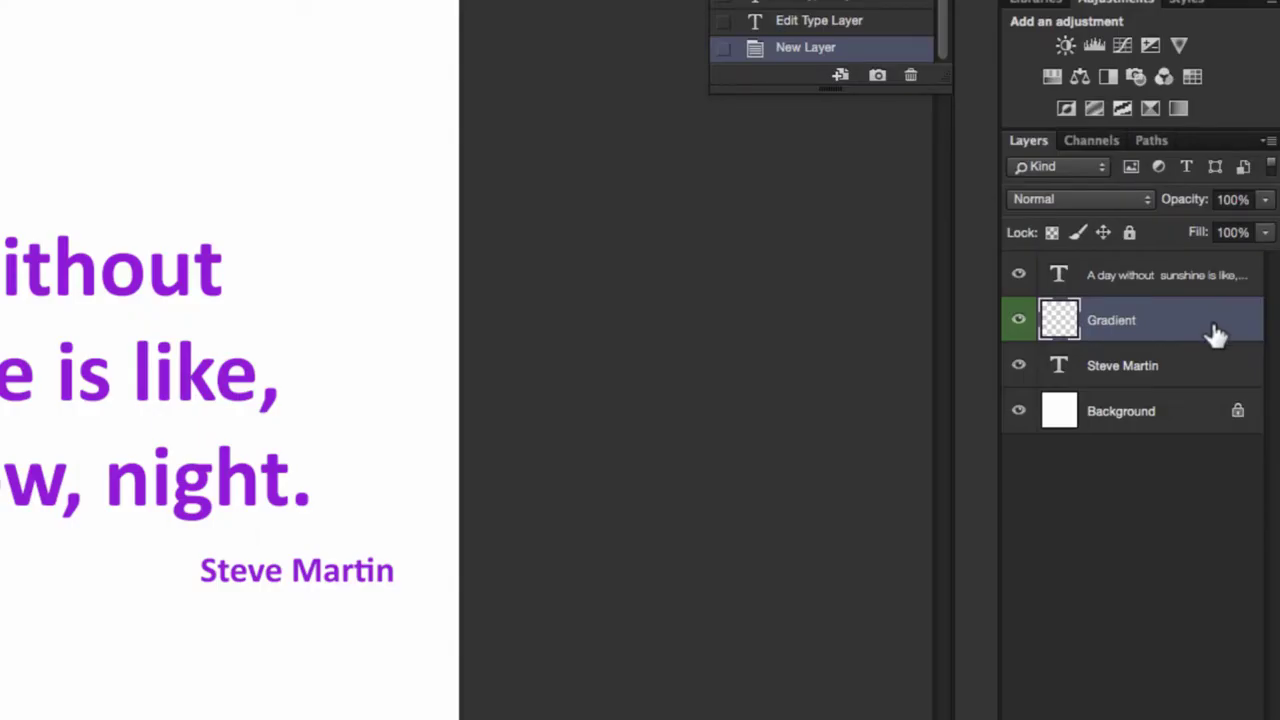
{"action": "left_click_drag", "start_coordinate": [1241, 342], "coordinate": [1211, 383]}
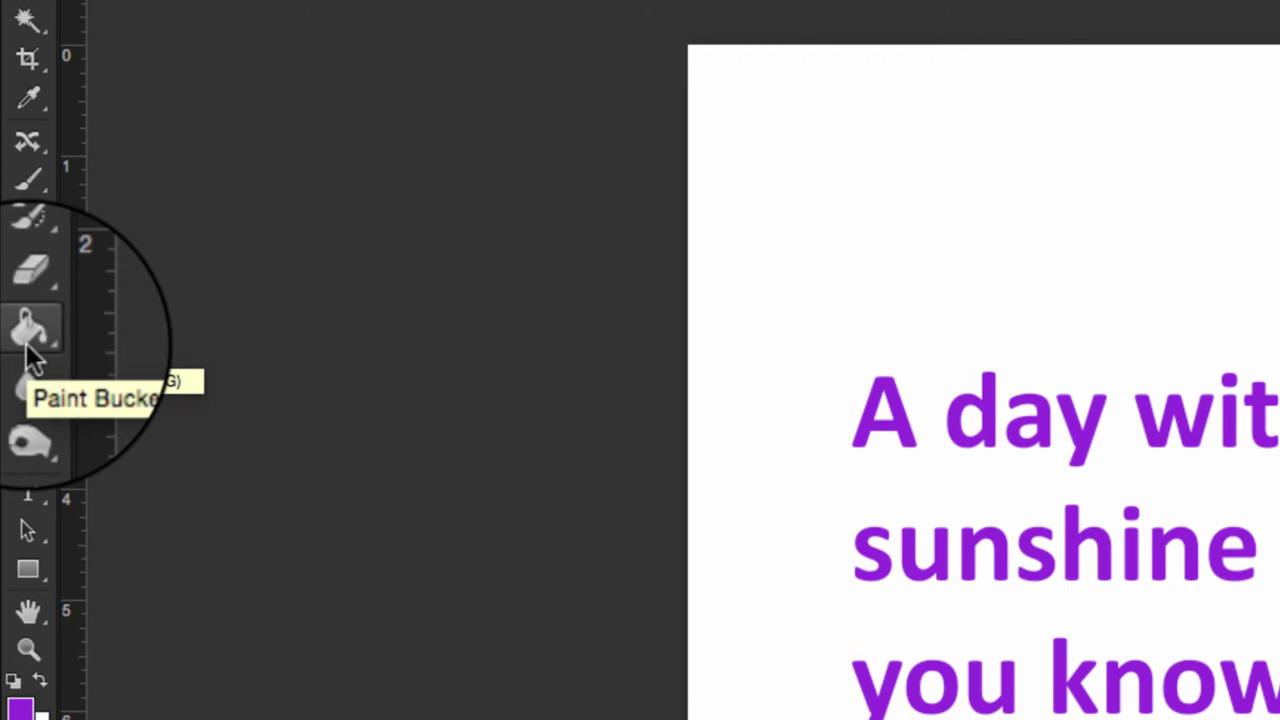
- Draw a linear purple-to-white gradient on the Gradient layer from the canvas's bottom center to its top center with the Gradient tool
{"action": "left_click", "coordinate": [27, 345]}
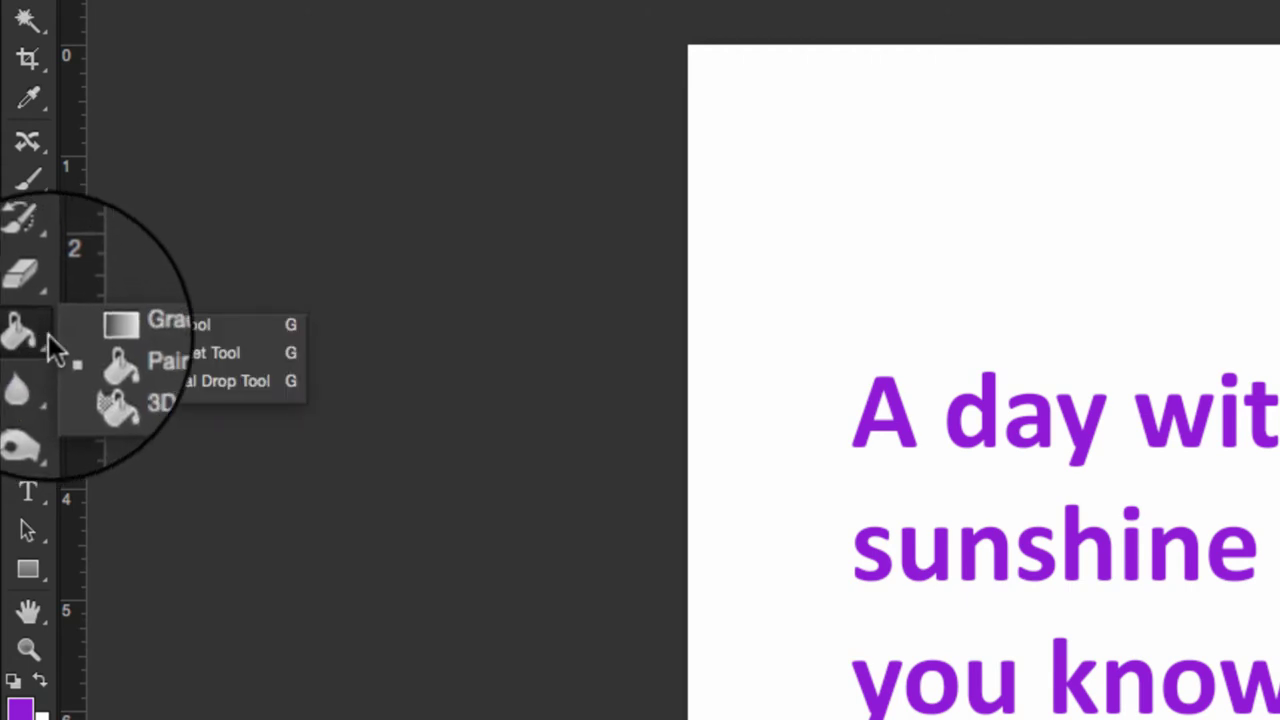
{"action": "left_click", "coordinate": [115, 324]}
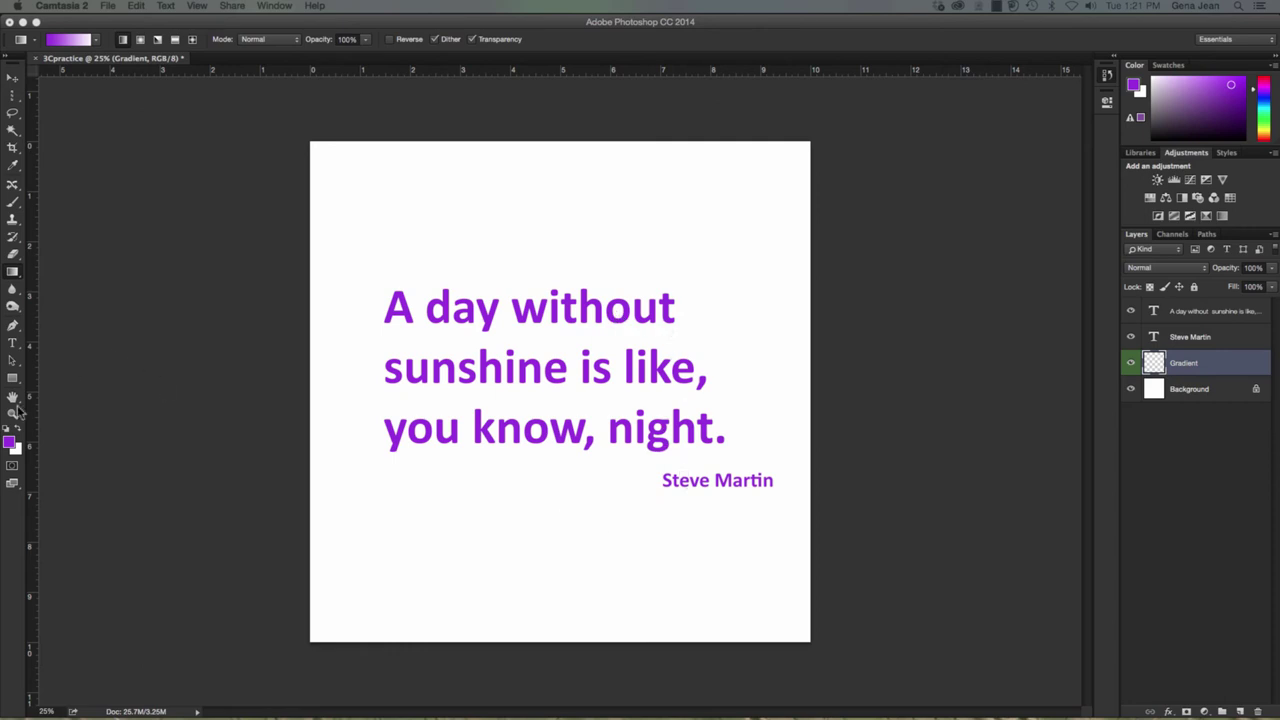
{"action": "left_click", "coordinate": [8, 446]}
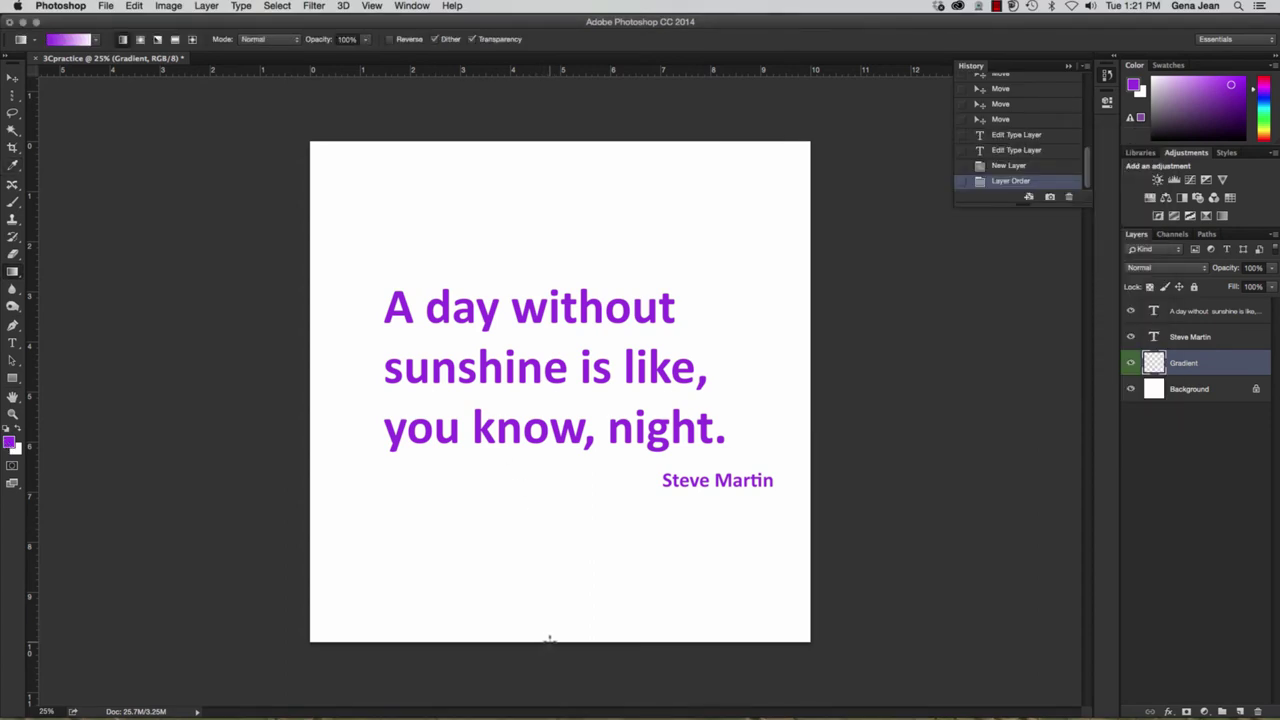
{"action": "left_click", "coordinate": [549, 640]}
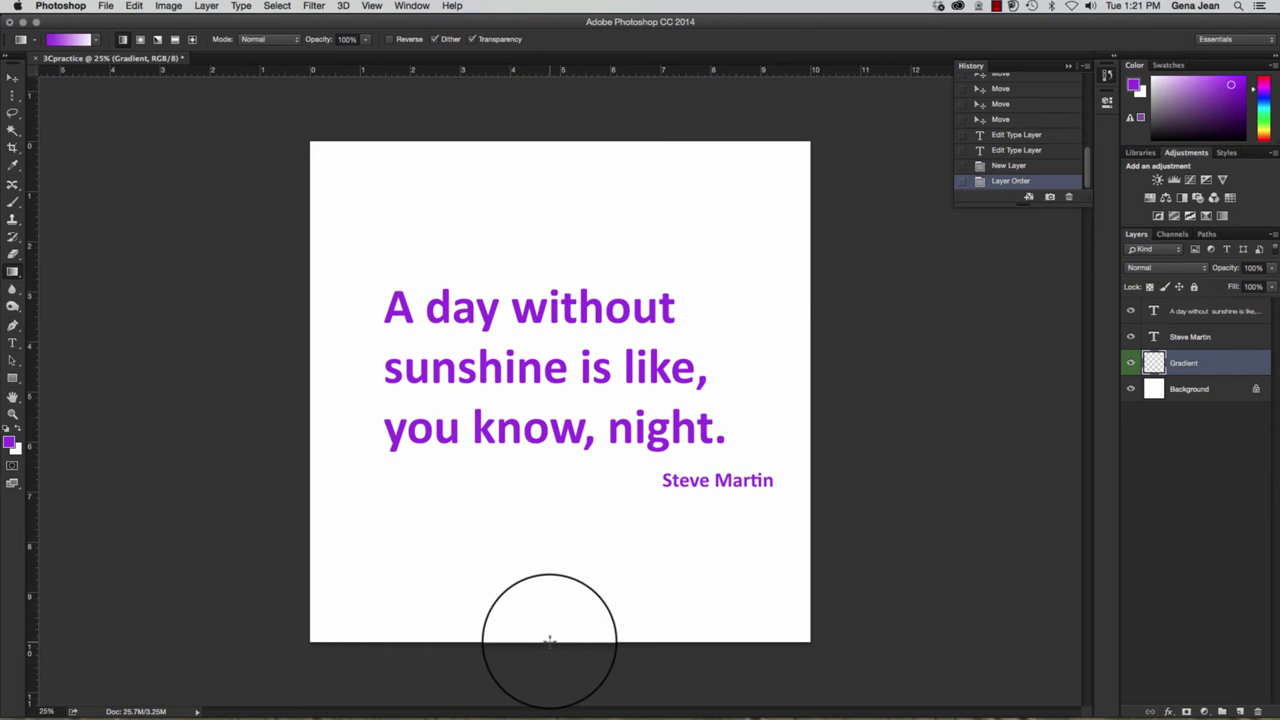
{"action": "left_click_drag", "start_coordinate": [549, 640], "coordinate": [555, 140]}
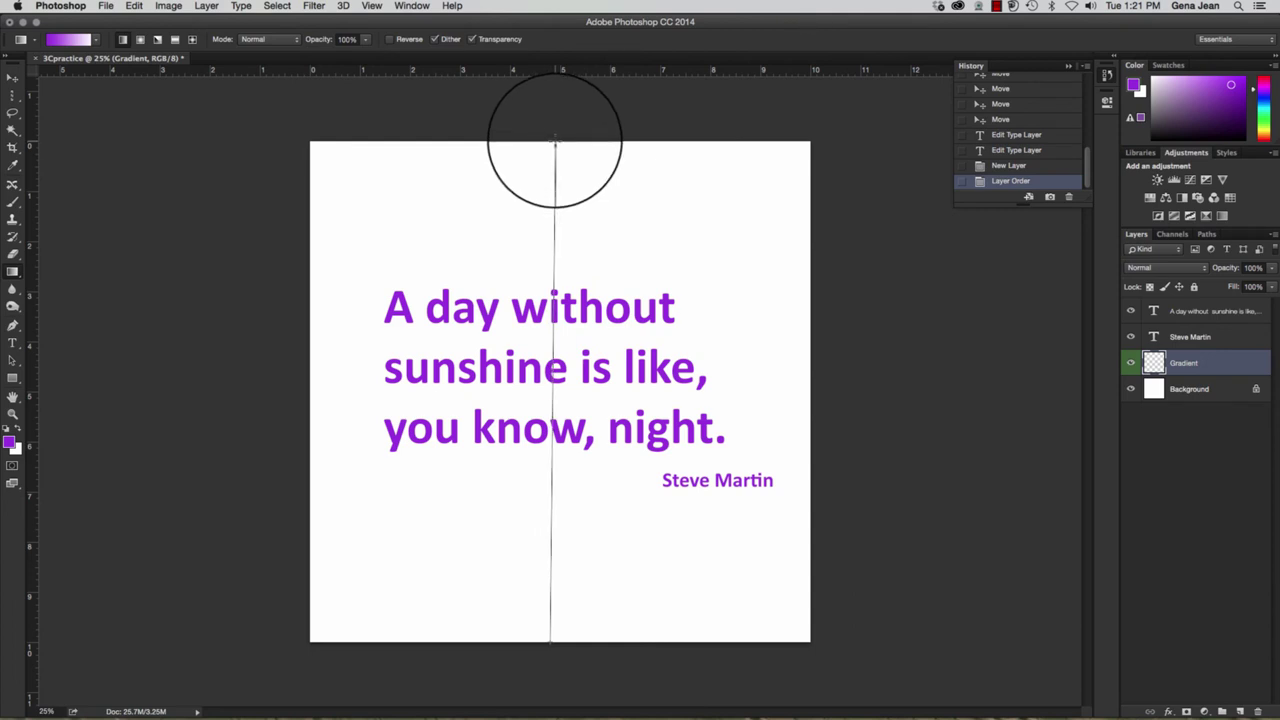
- Finish the gradient stroke at the canvas's top center, and undo the gradient on the Gradient layer
{"action": "left_click_drag", "start_coordinate": [555, 140], "coordinate": [555, 141]}
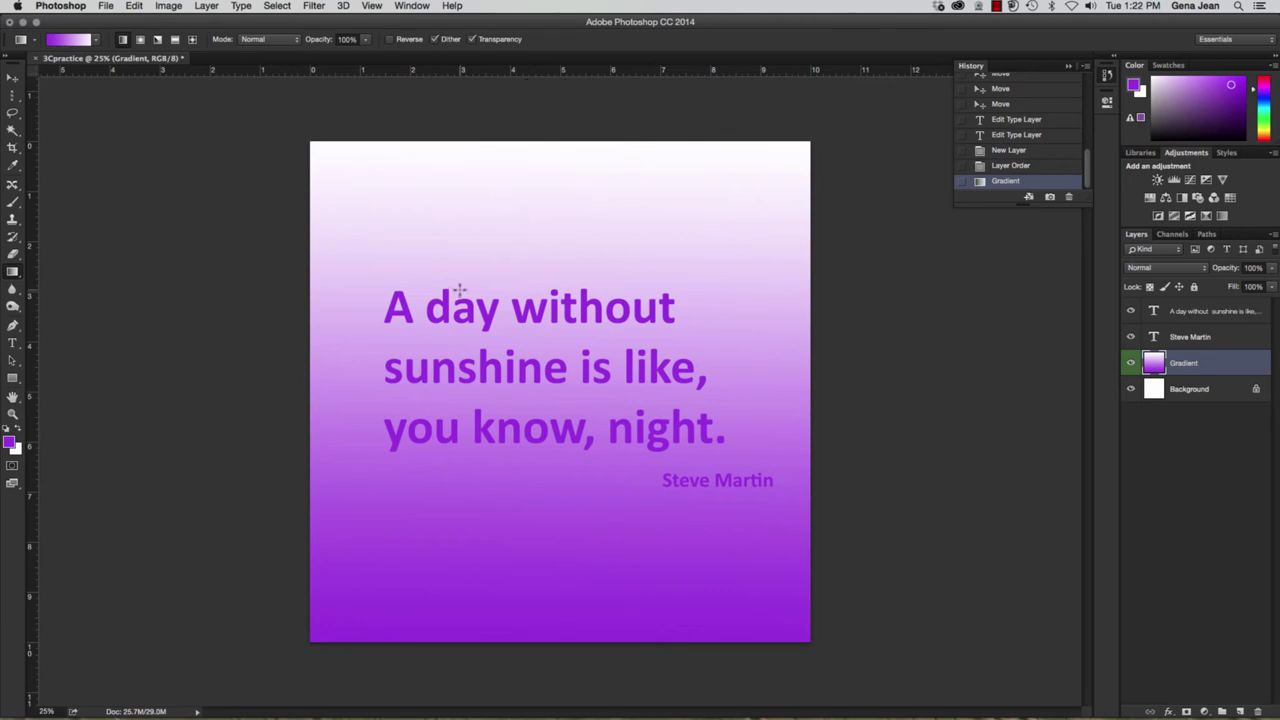
{"action": "key", "text": "super+z"}
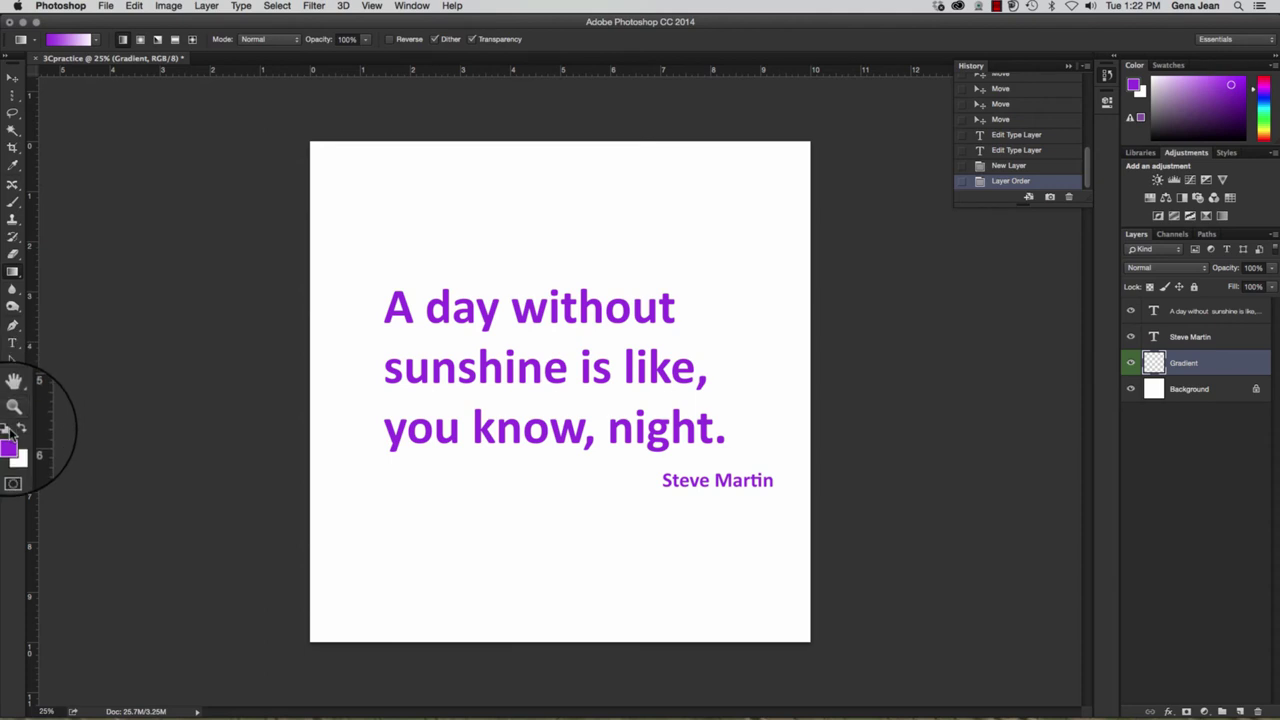
- Check the available gradient presets and redraw the linear purple-to-white gradient on the Gradient layer from the canvas's bottom center to its top center
{"action": "left_click", "coordinate": [13, 291]}
{"action": "left_click", "coordinate": [14, 273]}
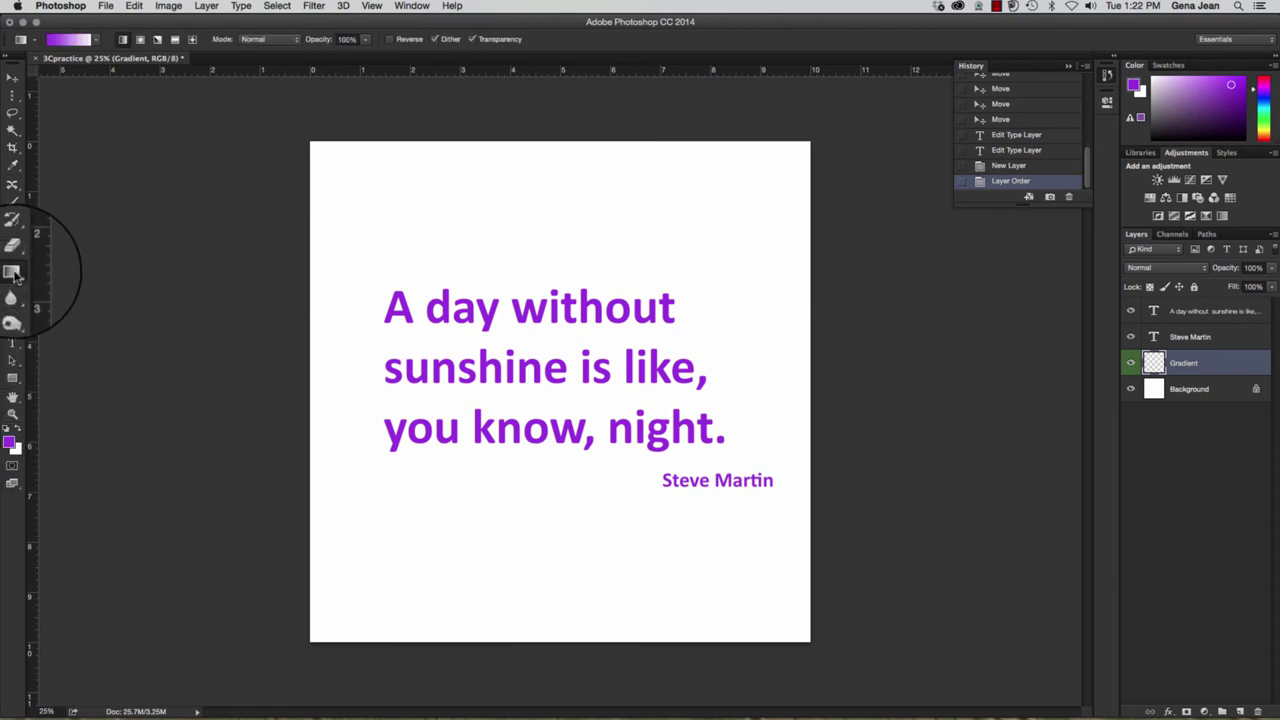
{"action": "left_click", "coordinate": [14, 273]}
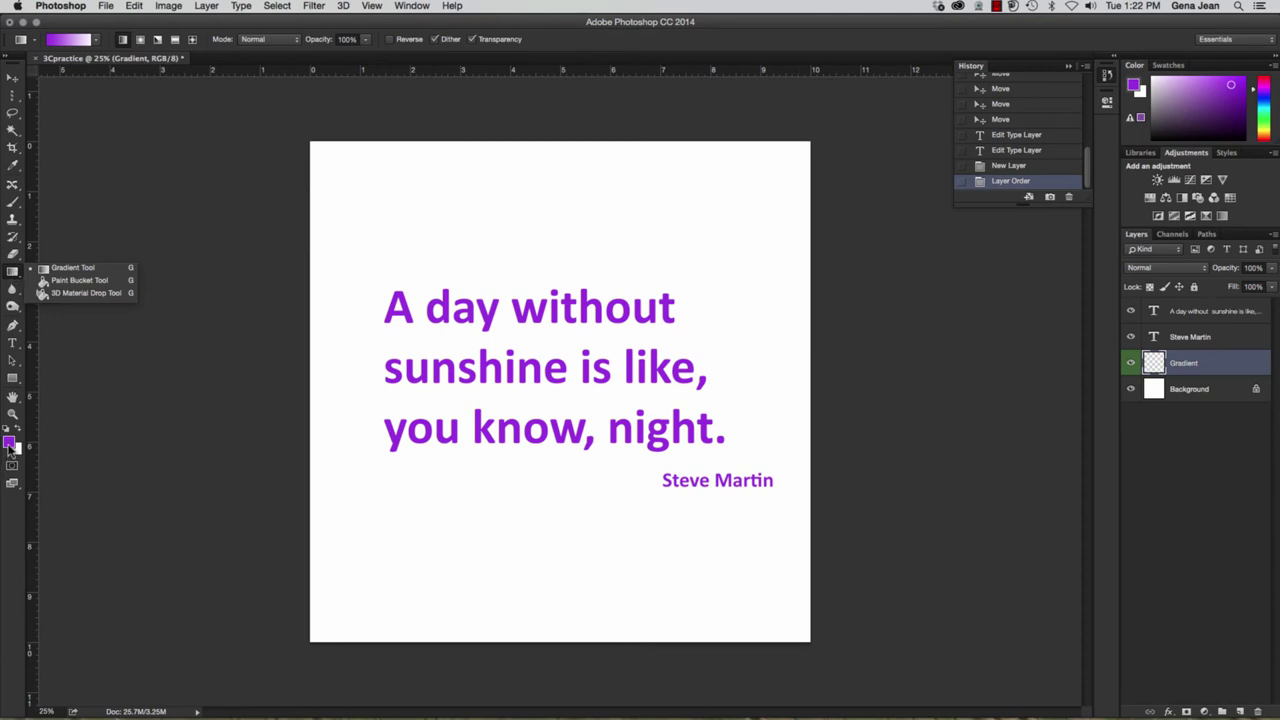
{"action": "left_click", "coordinate": [94, 66]}
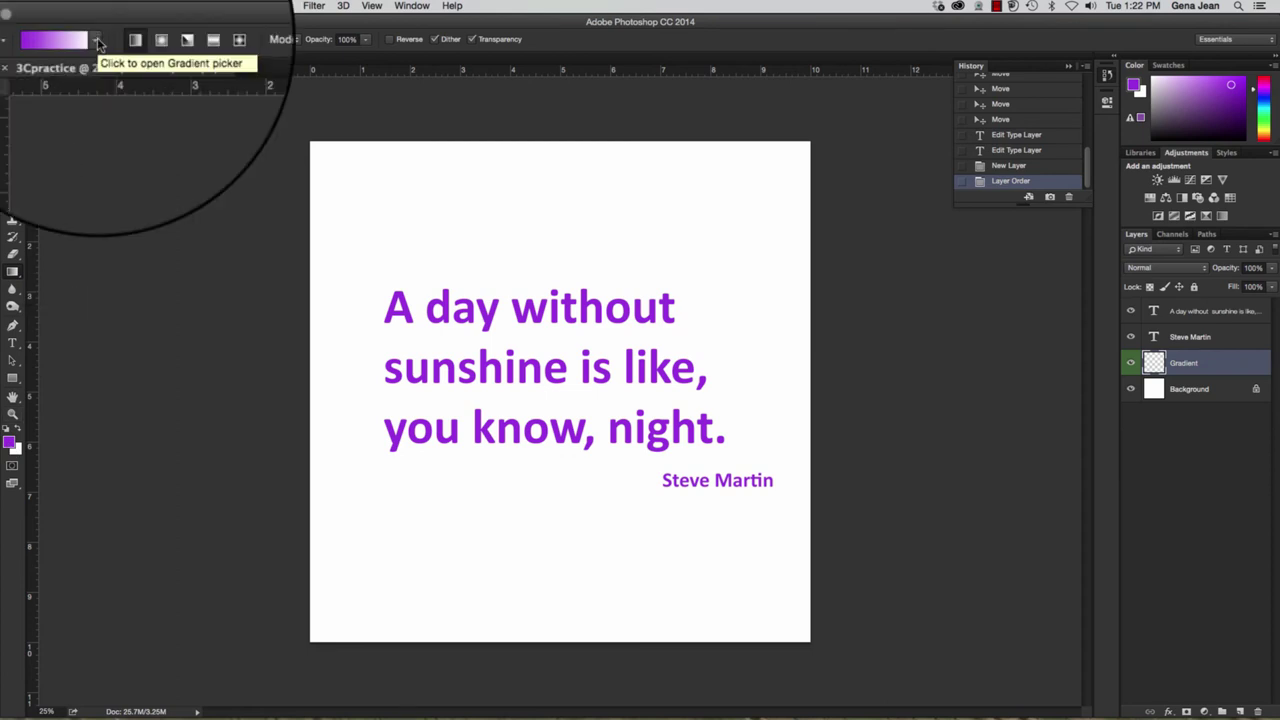
{"action": "left_click", "coordinate": [98, 40]}
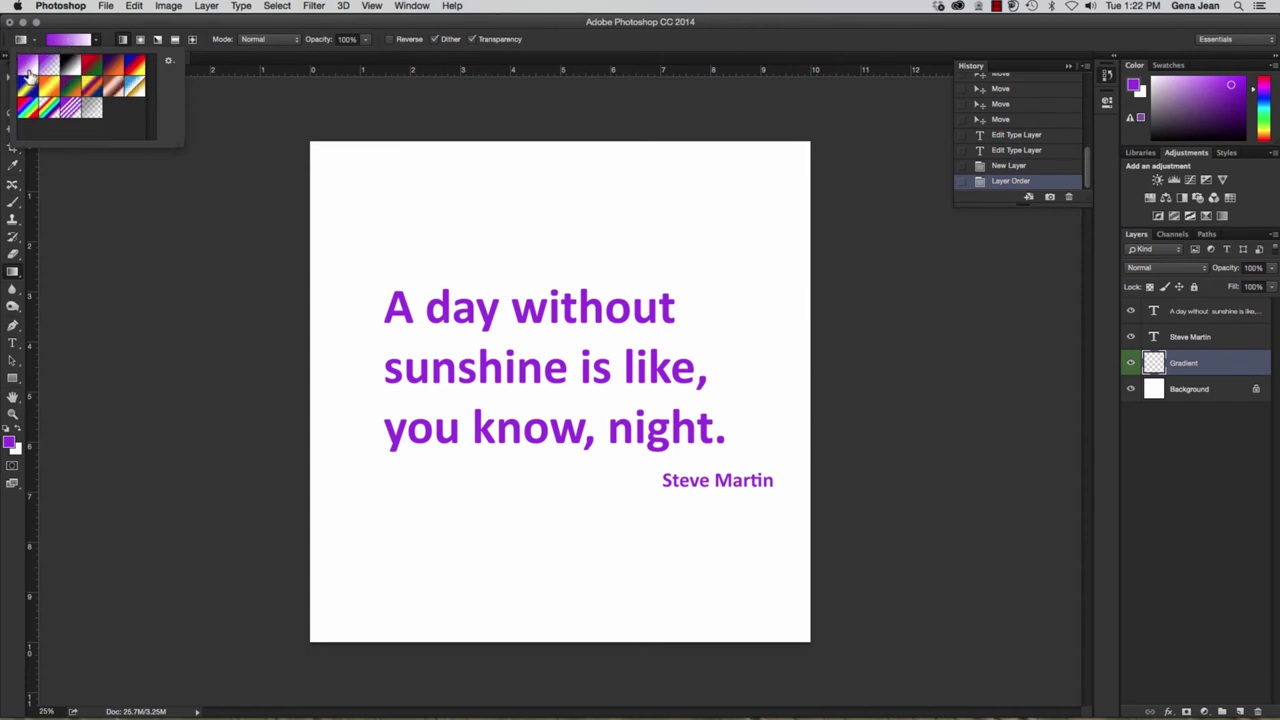
{"action": "left_click", "coordinate": [82, 47]}
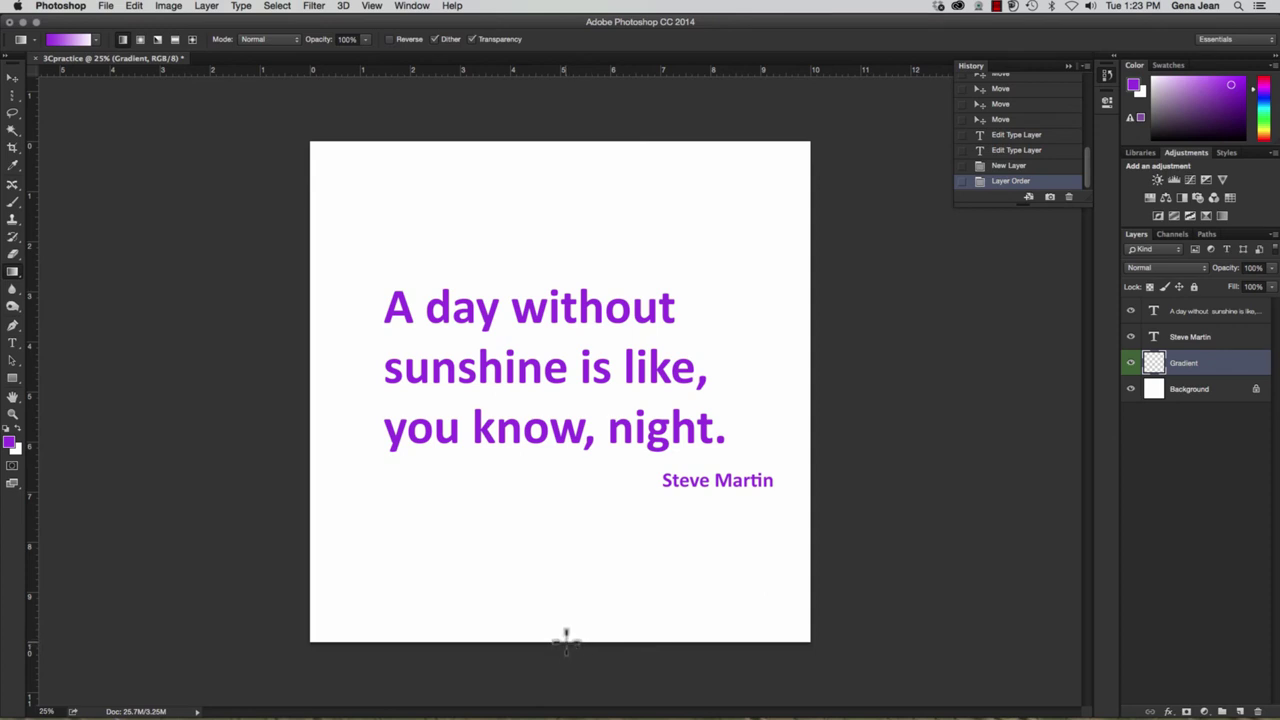
{"action": "left_click_drag", "start_coordinate": [565, 640], "coordinate": [570, 142]}
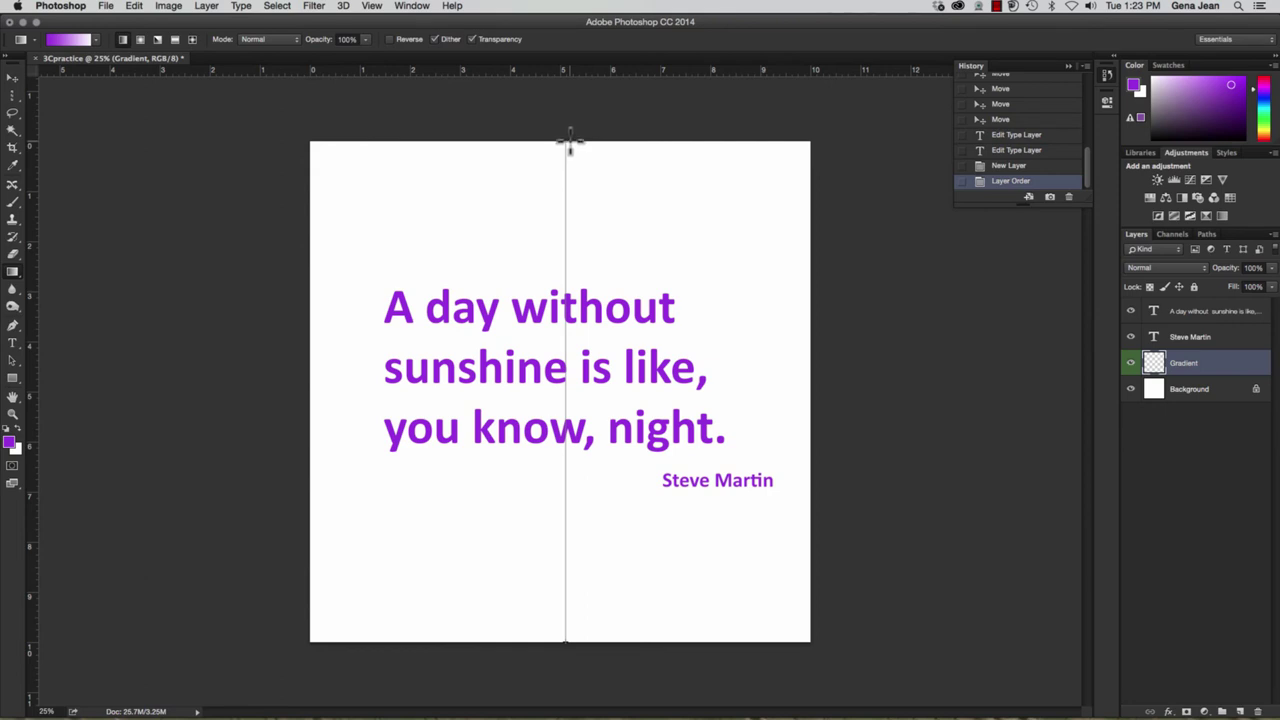
{"action": "left_click_drag", "start_coordinate": [570, 142], "coordinate": [570, 142]}
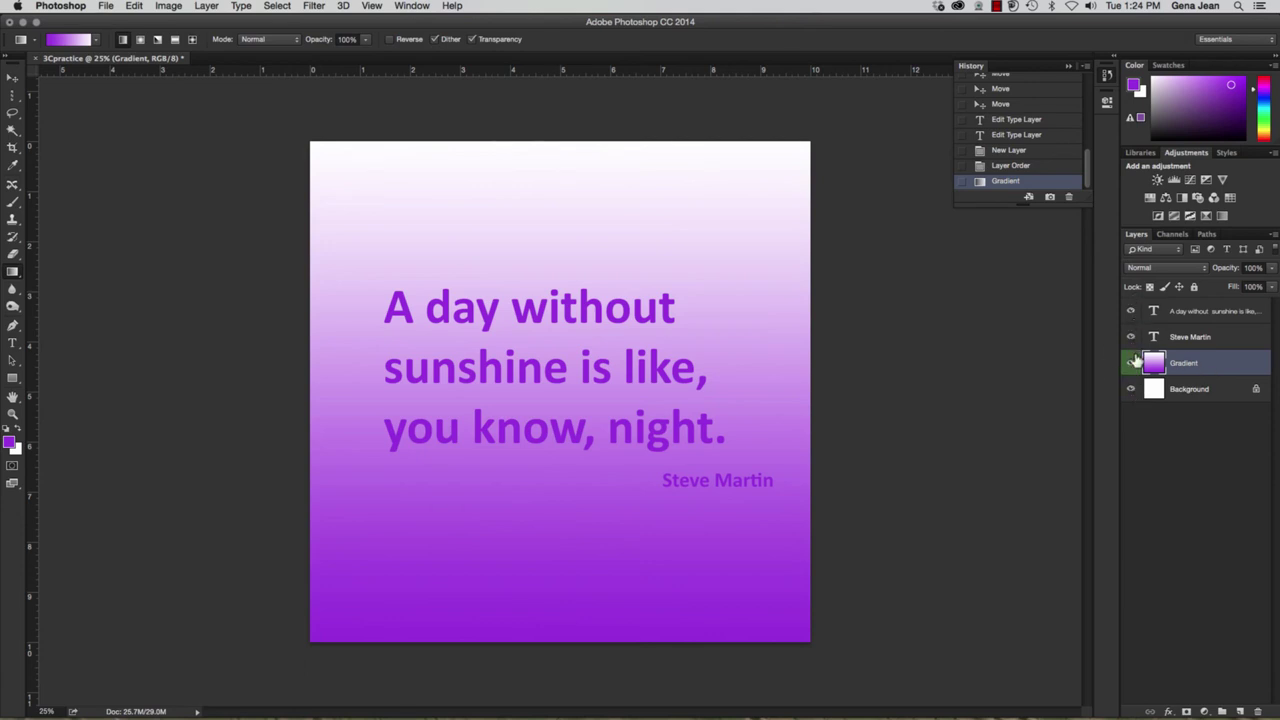
- Hide and show again the quote layer, the Gradient layer and the "Steve Martin" layer one after the other
{"action": "left_click", "coordinate": [1131, 311]}
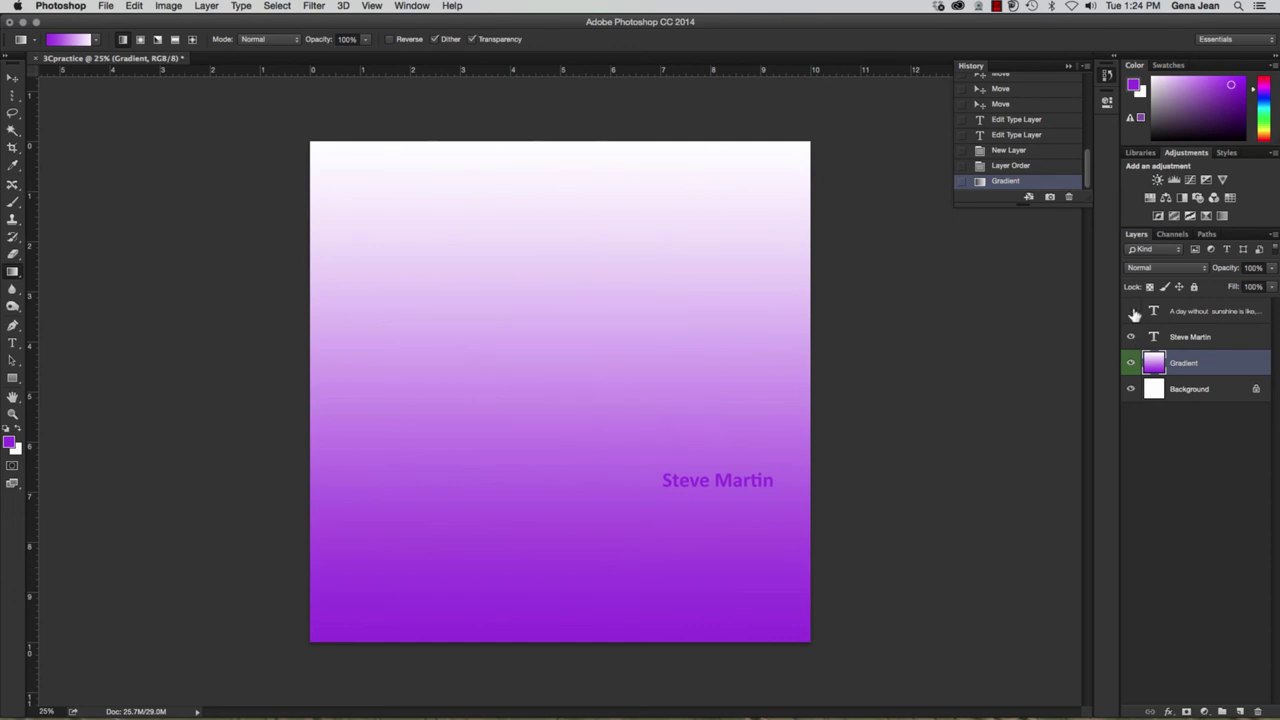
{"action": "left_click", "coordinate": [1132, 312]}
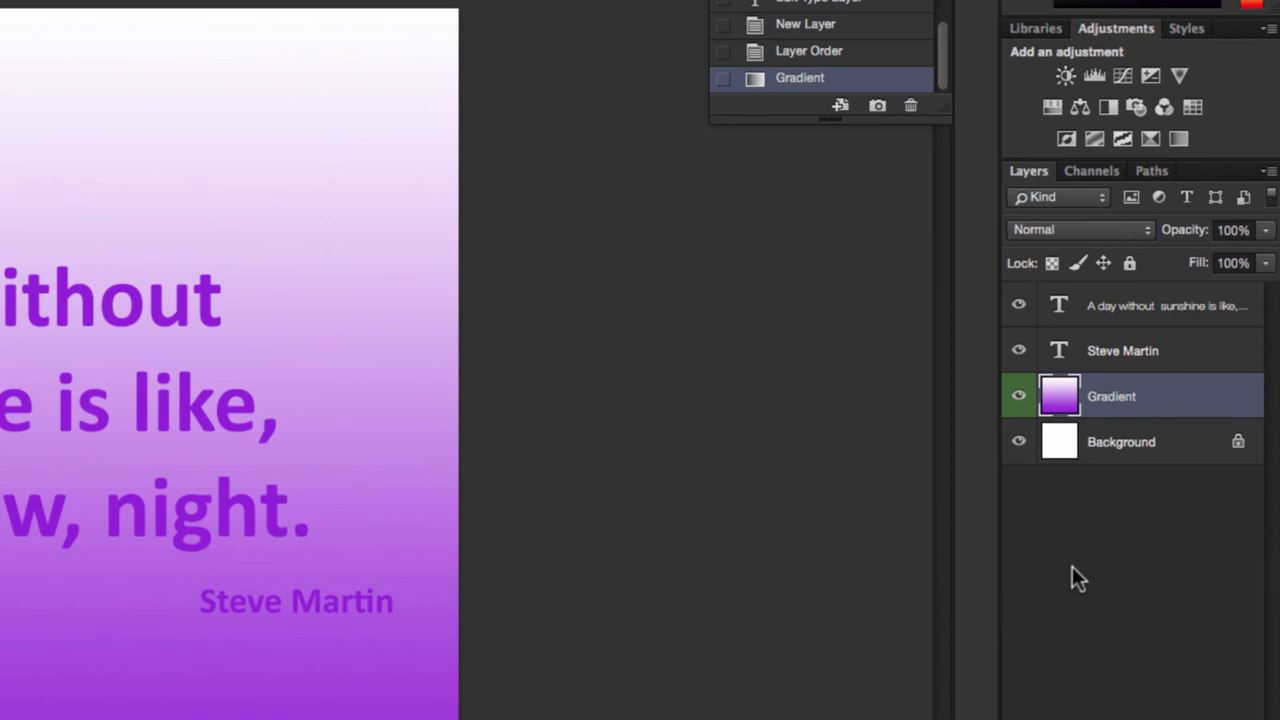
{"action": "left_click", "coordinate": [1019, 397]}
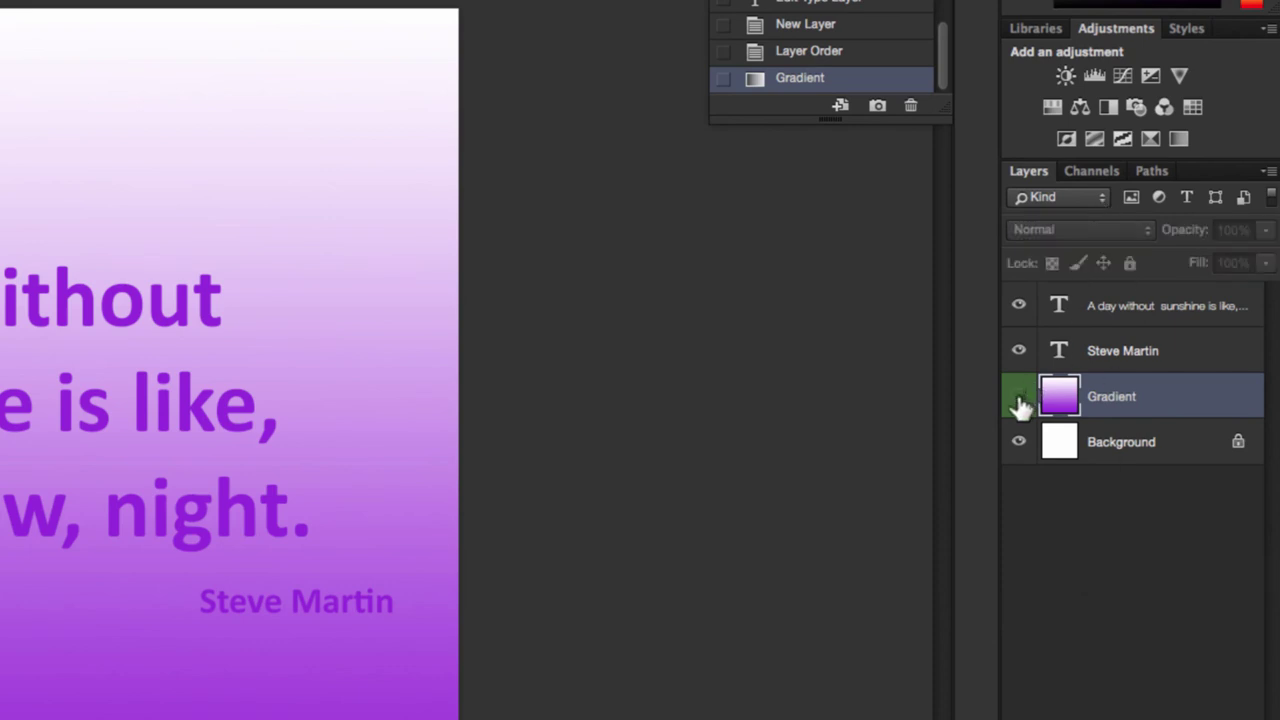
{"action": "left_click", "coordinate": [1019, 397]}
{"action": "left_click", "coordinate": [1019, 351]}
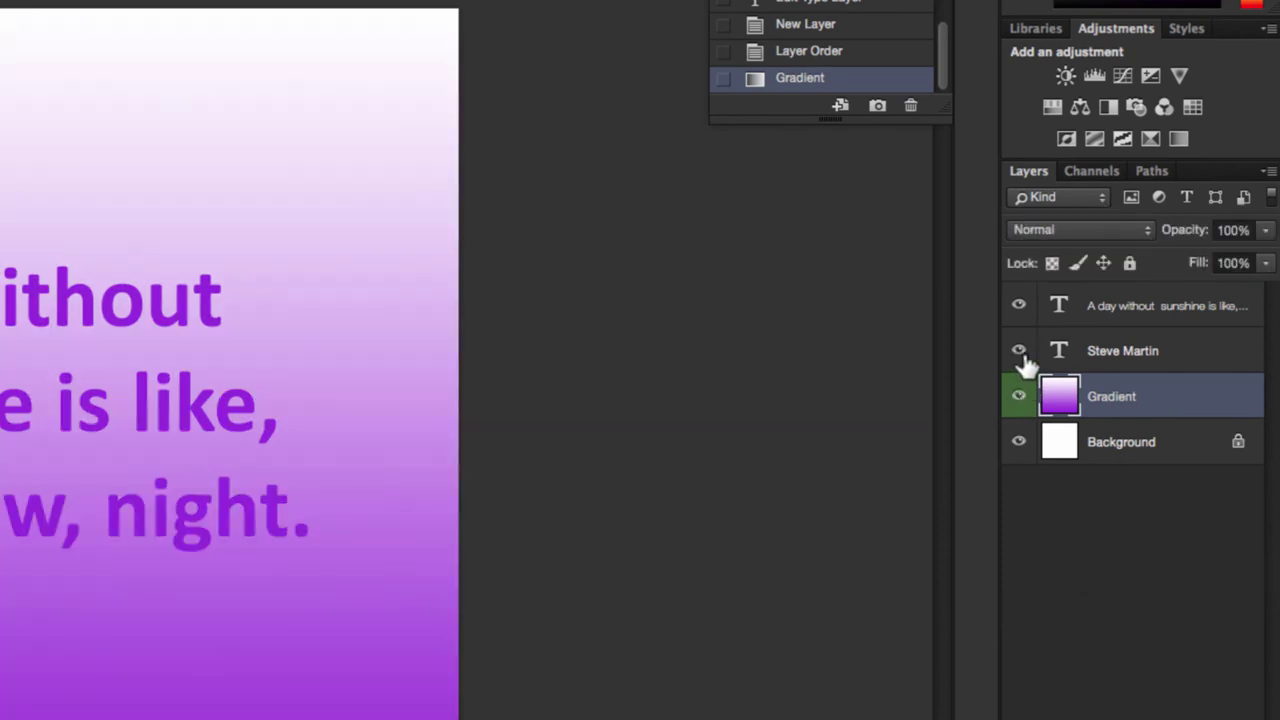
{"action": "left_click", "coordinate": [1019, 351]}
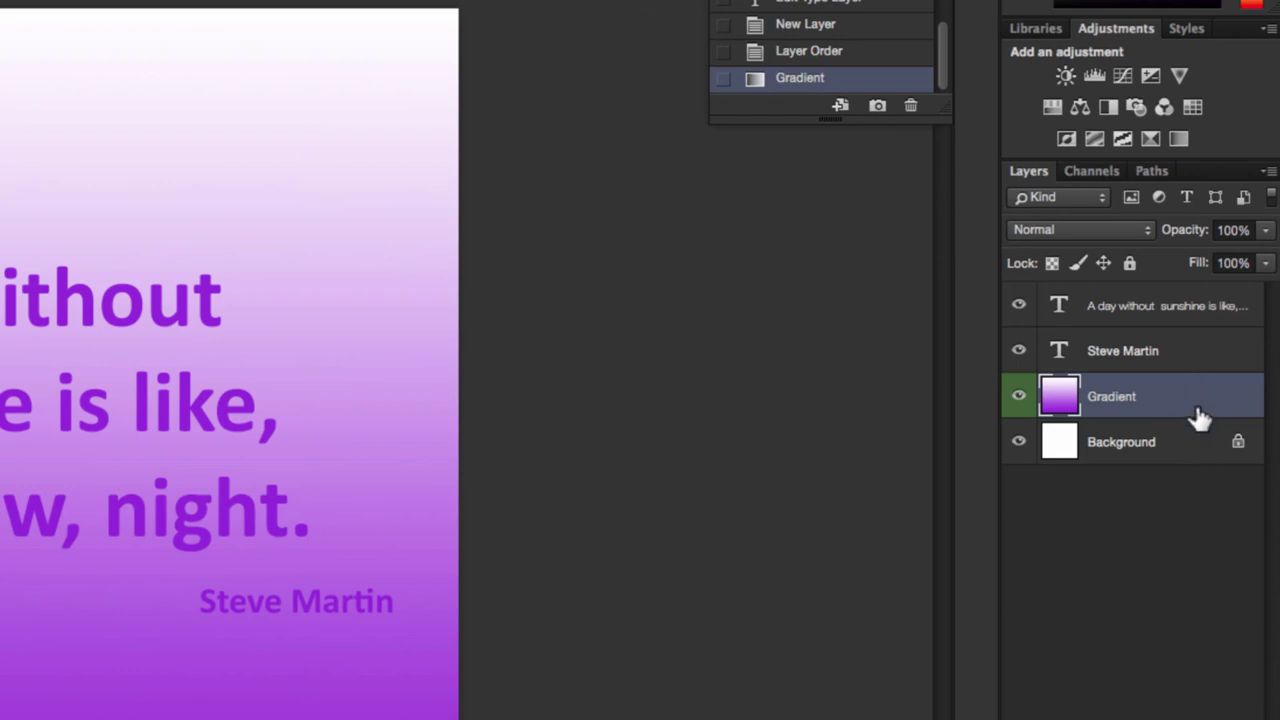
- Reselect the Gradient layer and examine the different places that offer its Duplicate Layer command, without running it
{"action": "left_click", "coordinate": [1023, 588]}
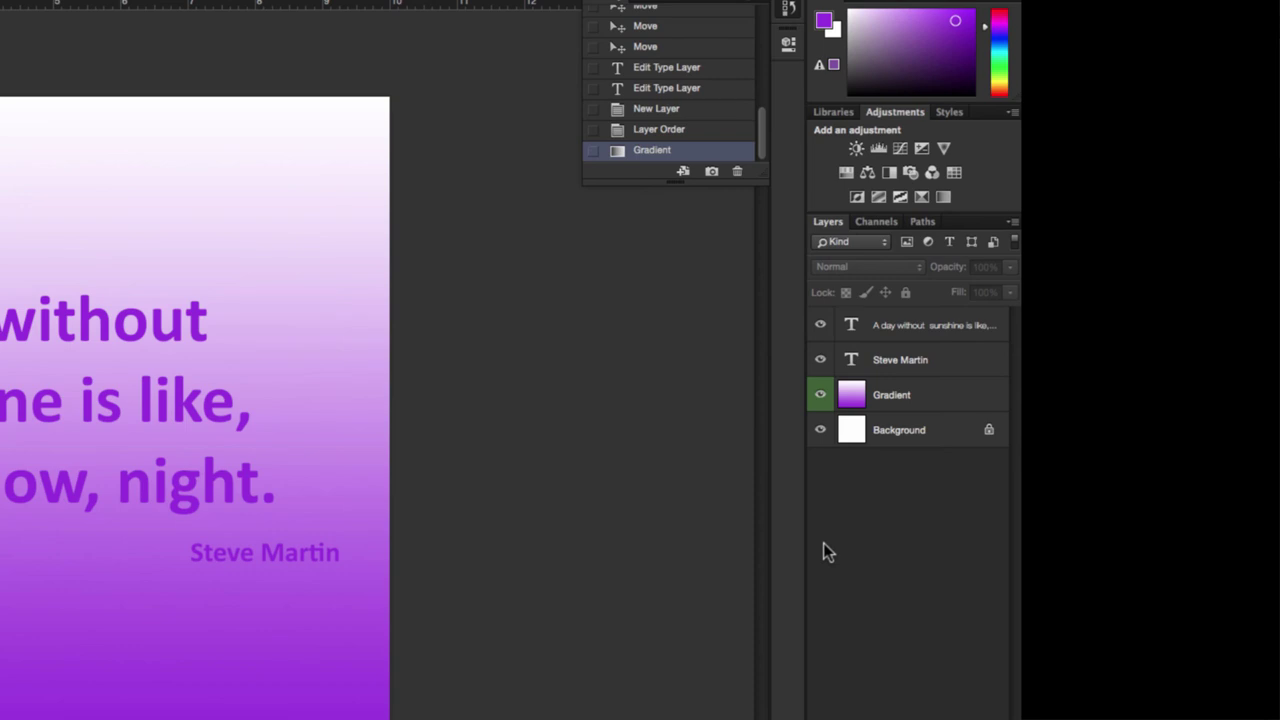
{"action": "left_click", "coordinate": [915, 397]}
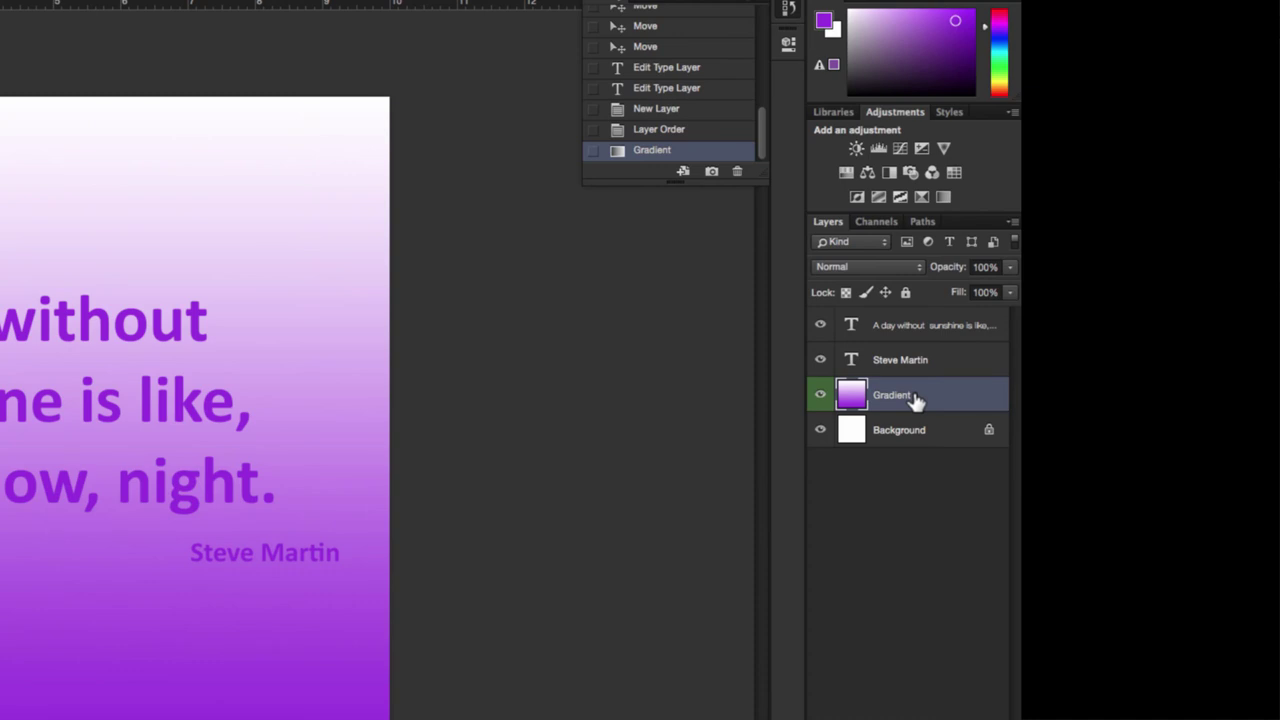
{"action": "right_click", "coordinate": [917, 399]}
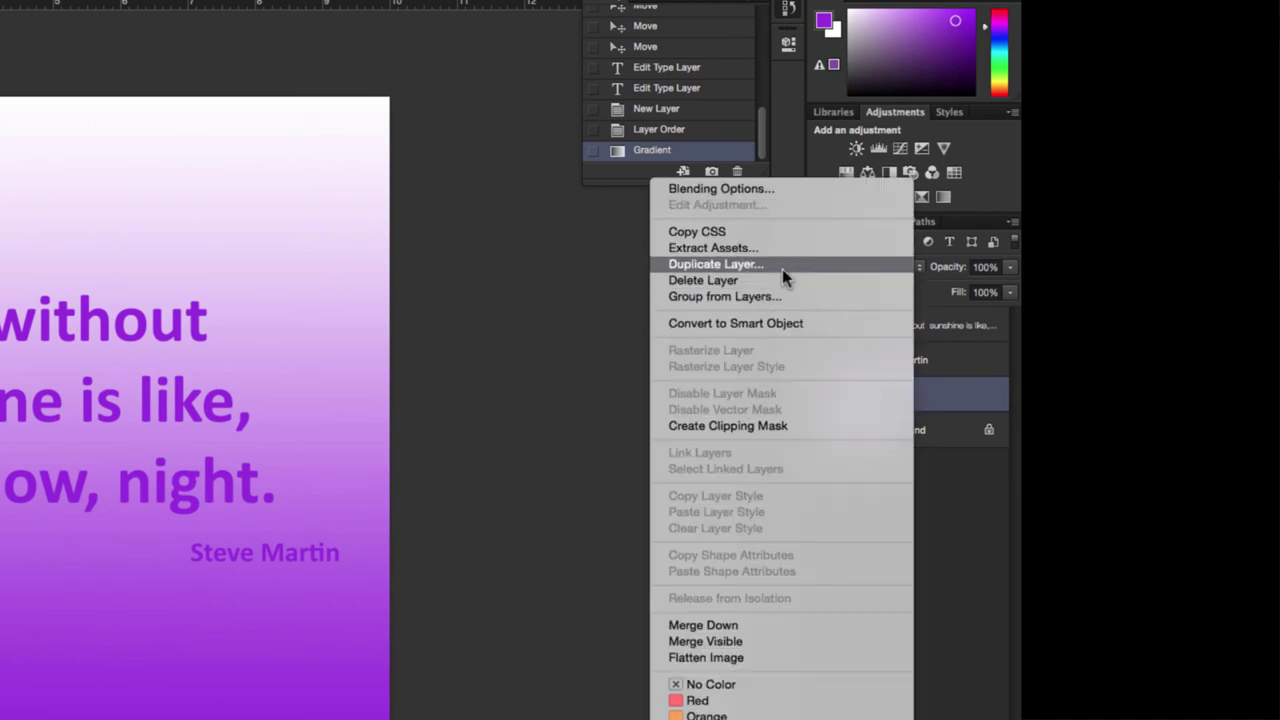
{"action": "key", "text": "Escape"}
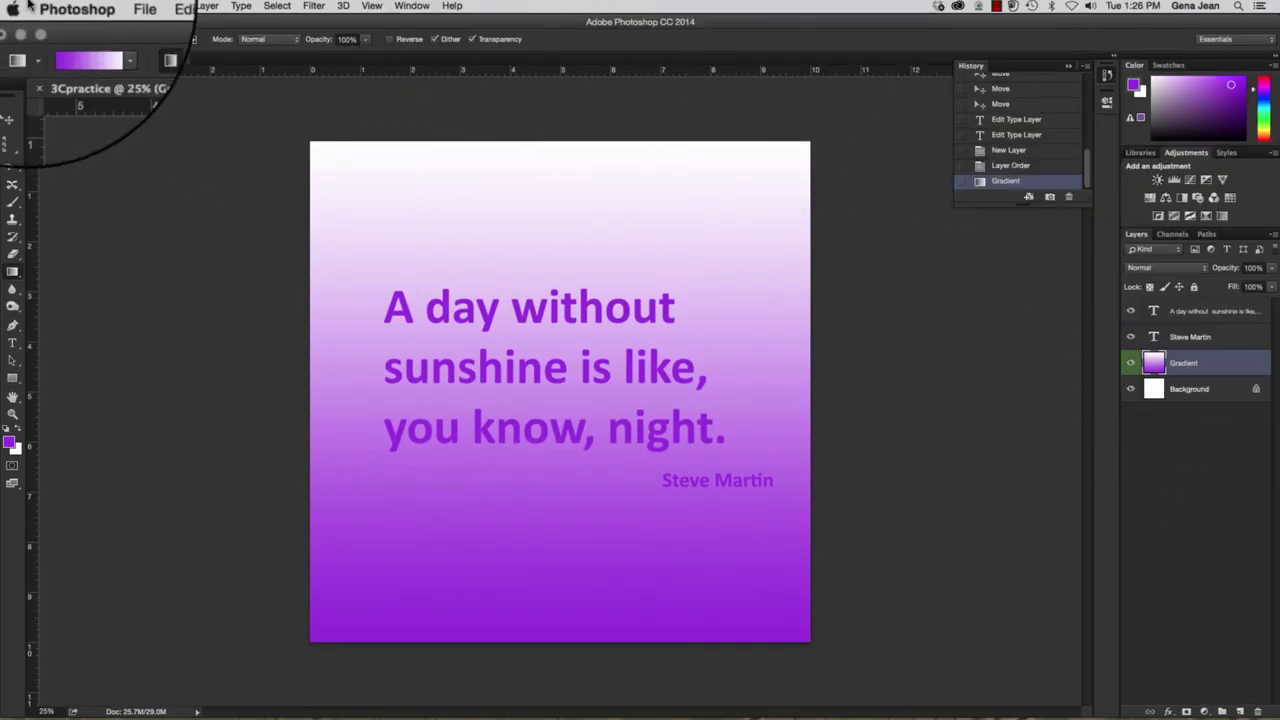
{"action": "left_click", "coordinate": [205, 8]}
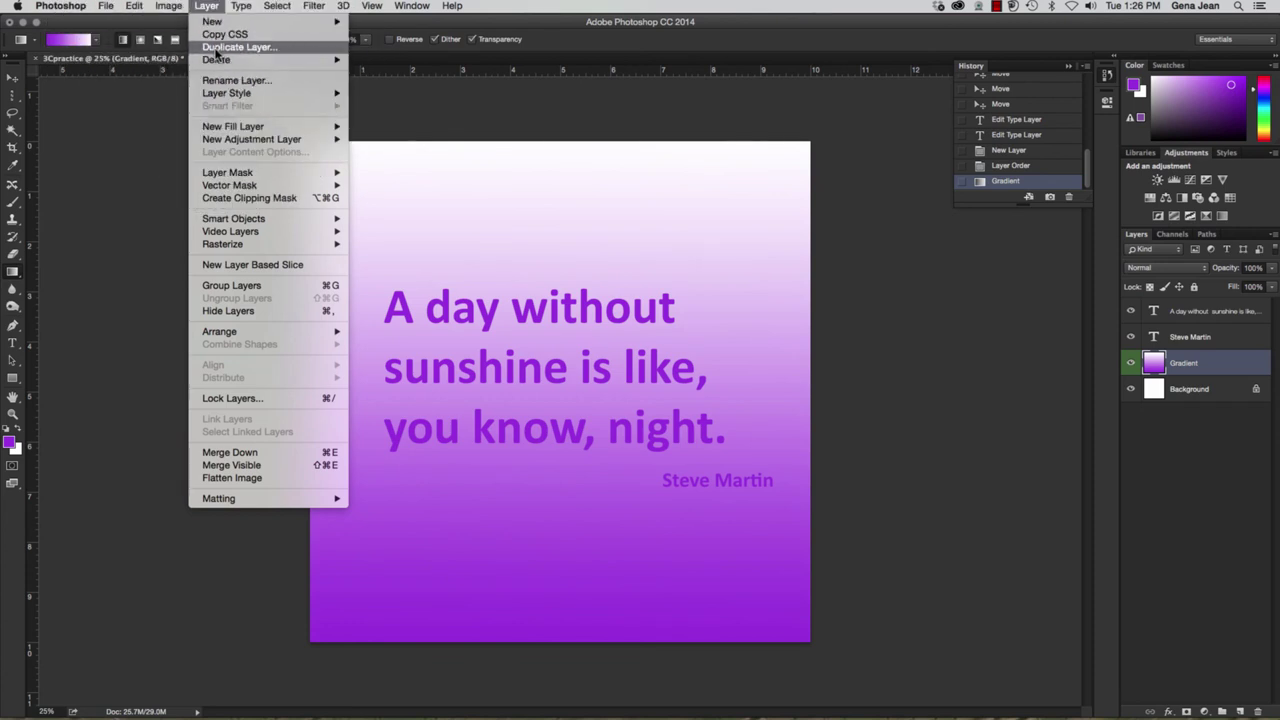
{"action": "key", "text": "Escape"}
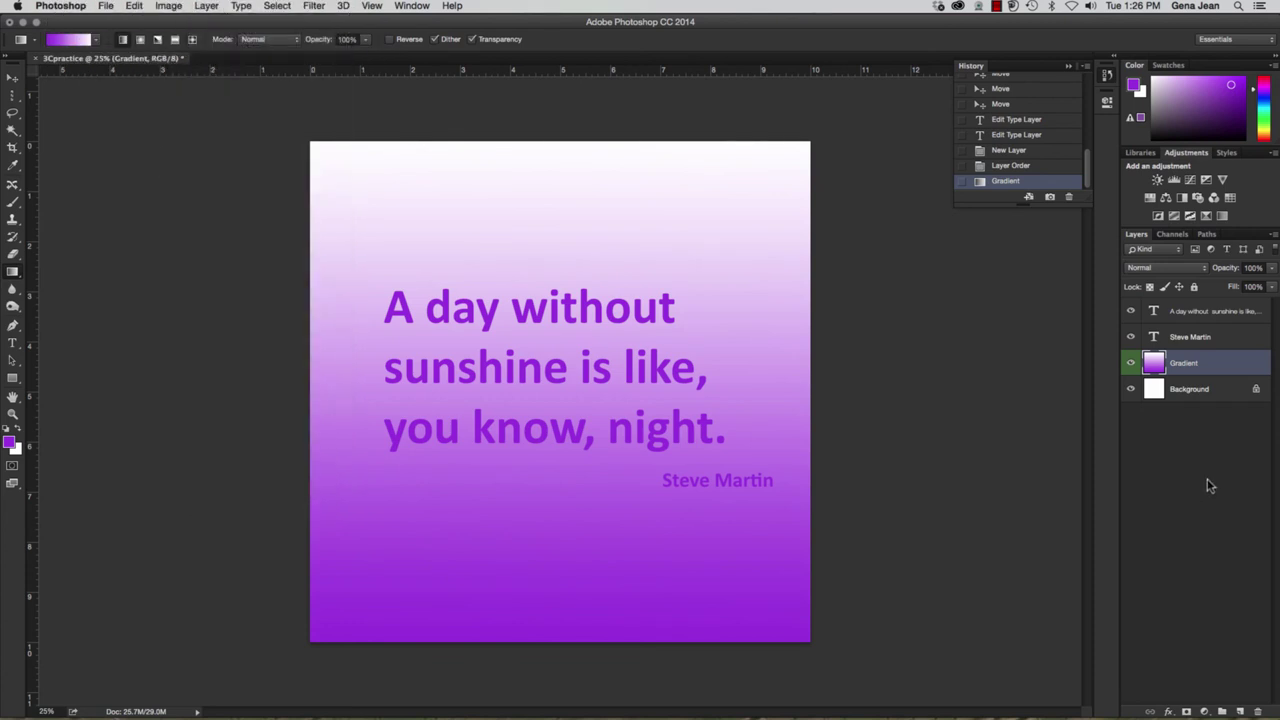
{"action": "left_click", "coordinate": [1274, 235]}
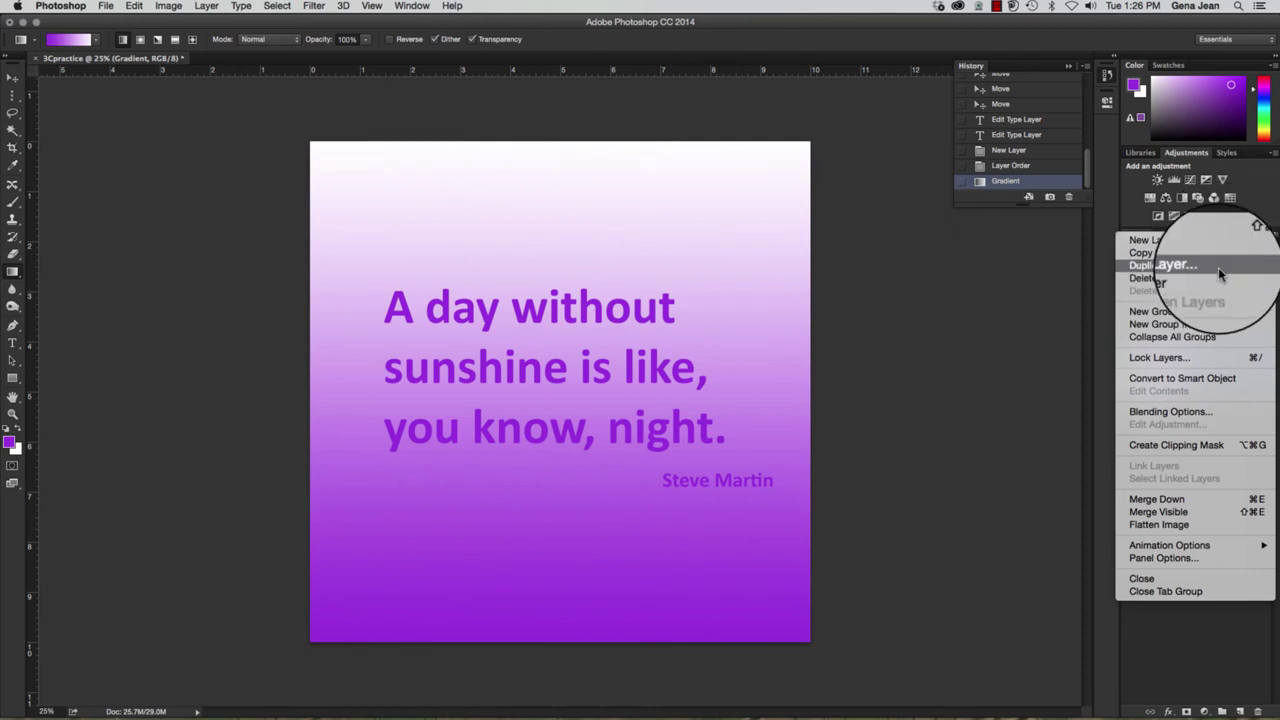
{"action": "key", "text": "Escape"}
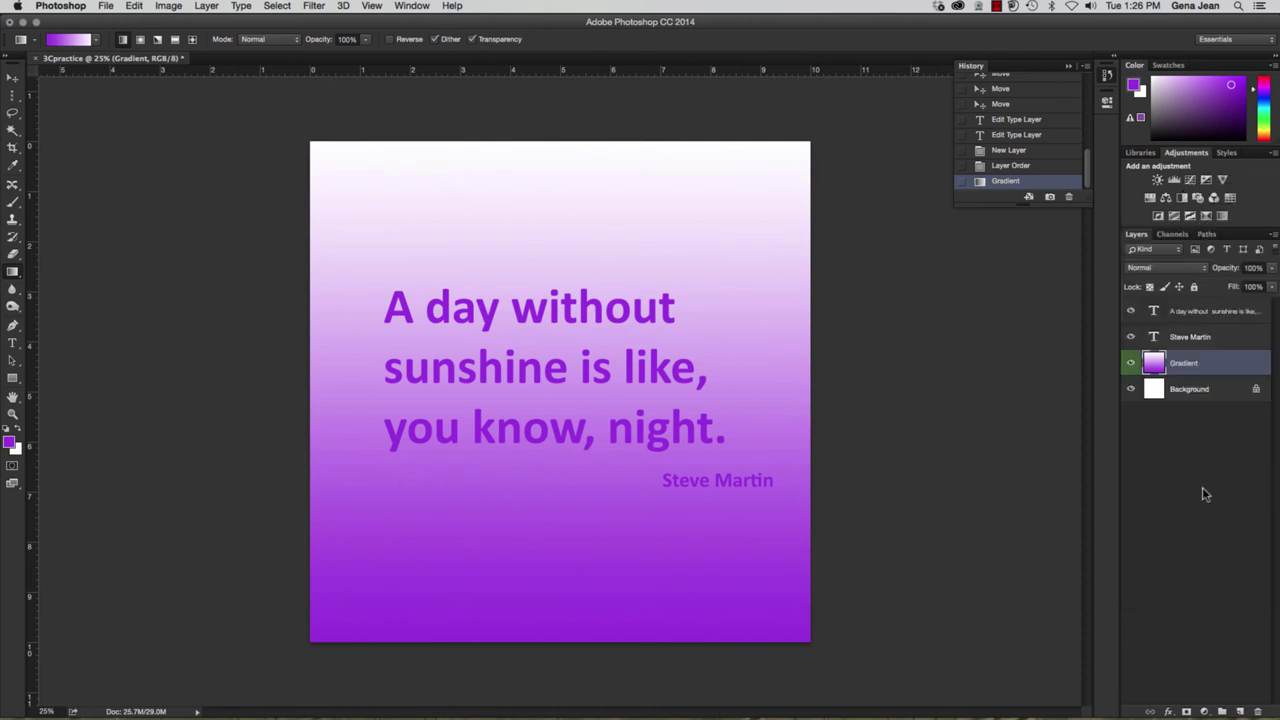
- Duplicate the quote type layer as a copy above the original, and undo the duplication
{"action": "left_click", "coordinate": [1211, 312]}
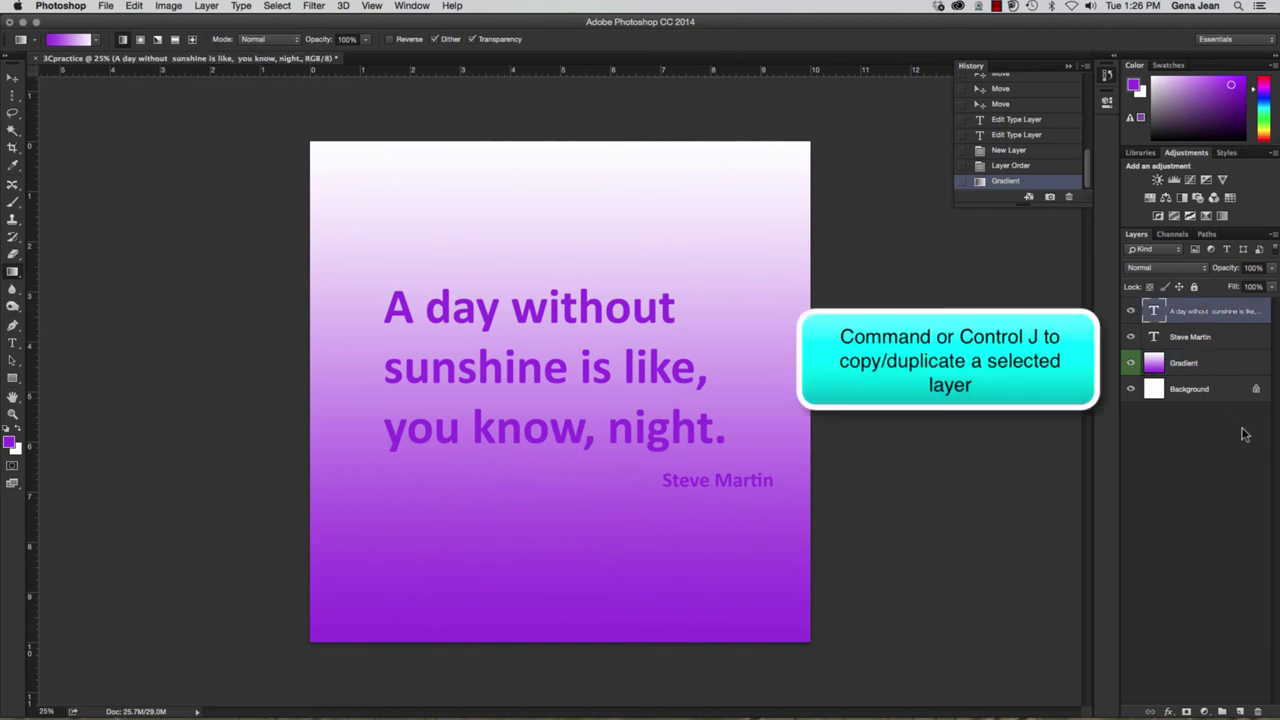
{"action": "key", "text": "super+j"}
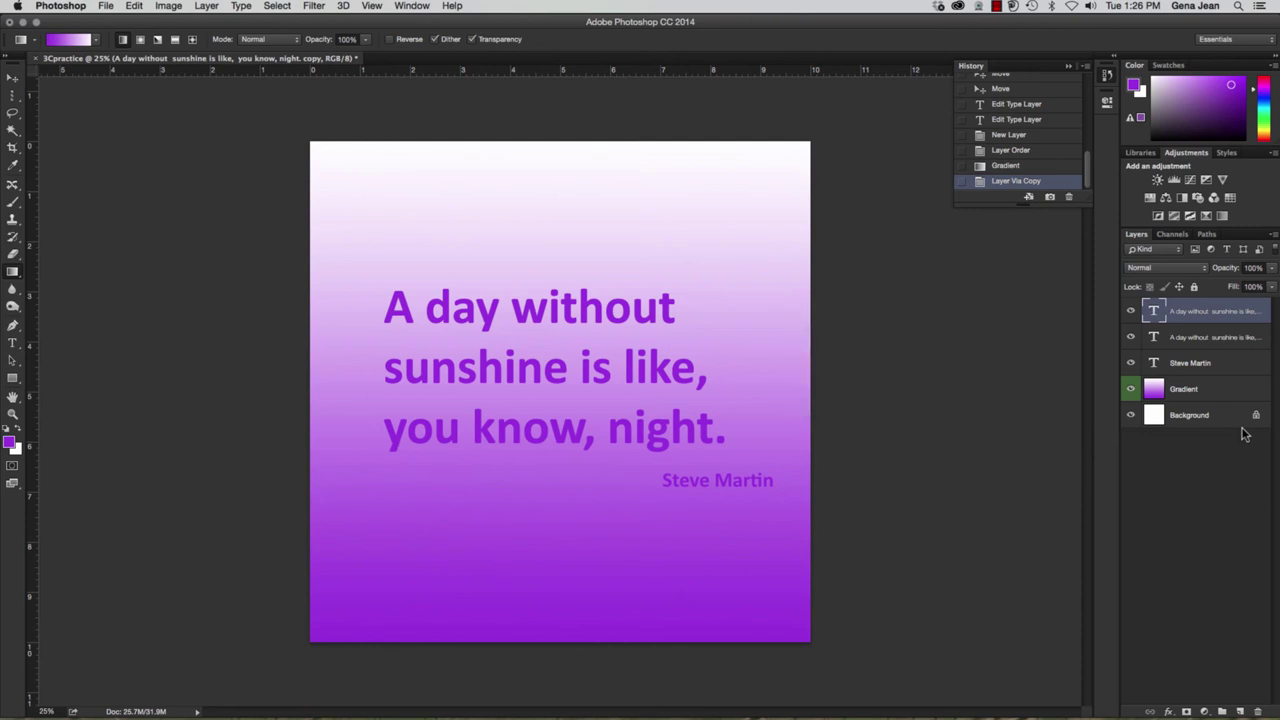
{"action": "key", "text": "super+z"}
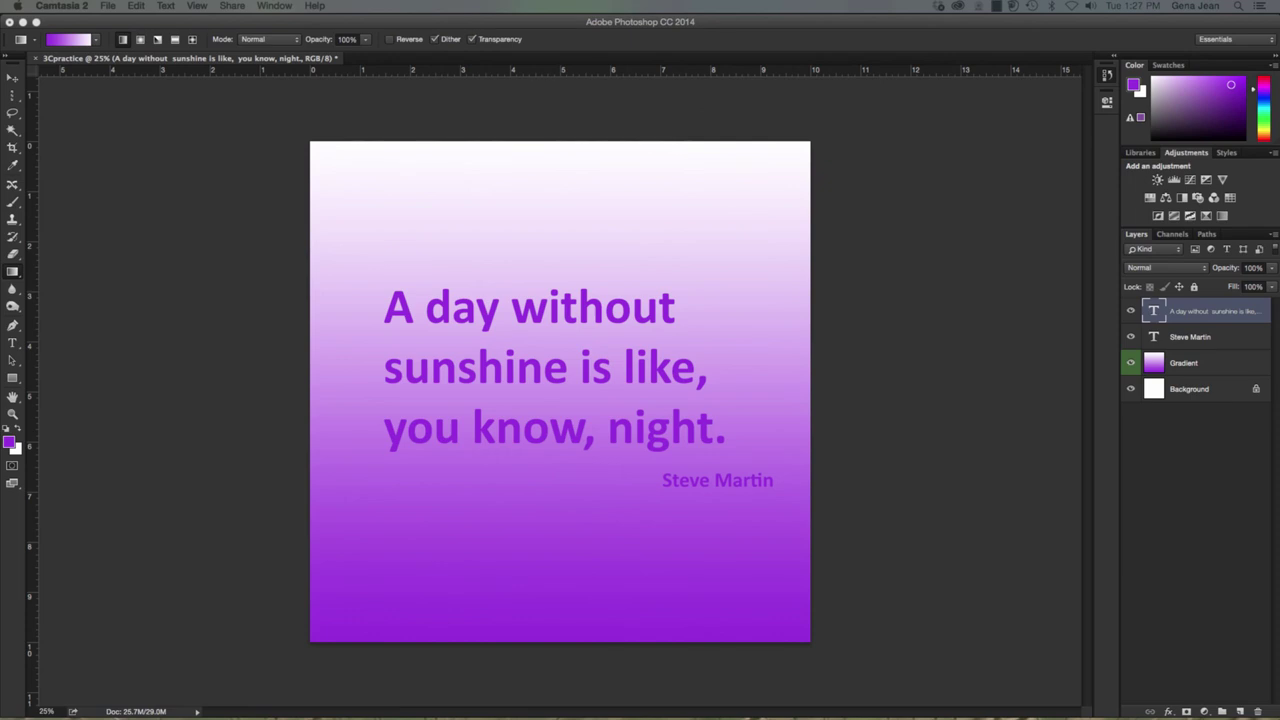
- Bring the Gradient layer to the front of the layer stack, and send it to the back, directly above Background
{"action": "key", "text": "super+shift+bracketright"}
{"action": "left_click", "coordinate": [1221, 372]}
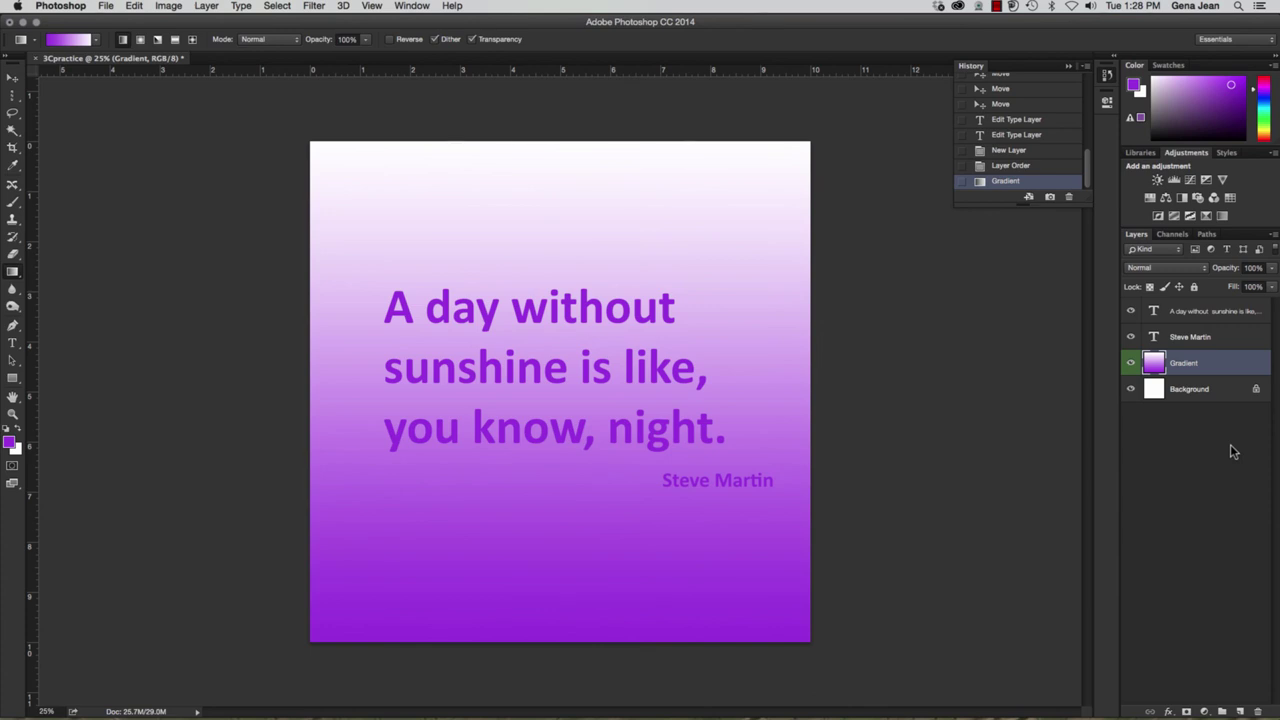
{"action": "key", "text": "super+shift+bracketright"}
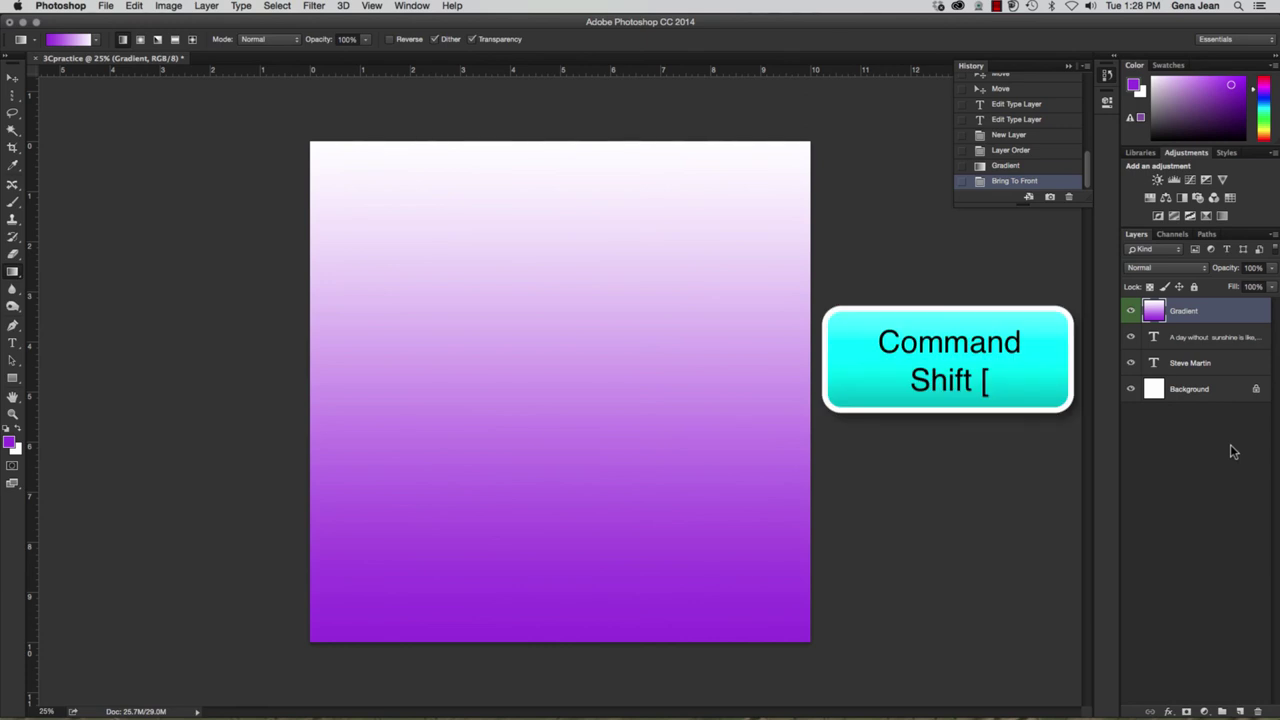
{"action": "key", "text": "super+shift+bracketleft"}
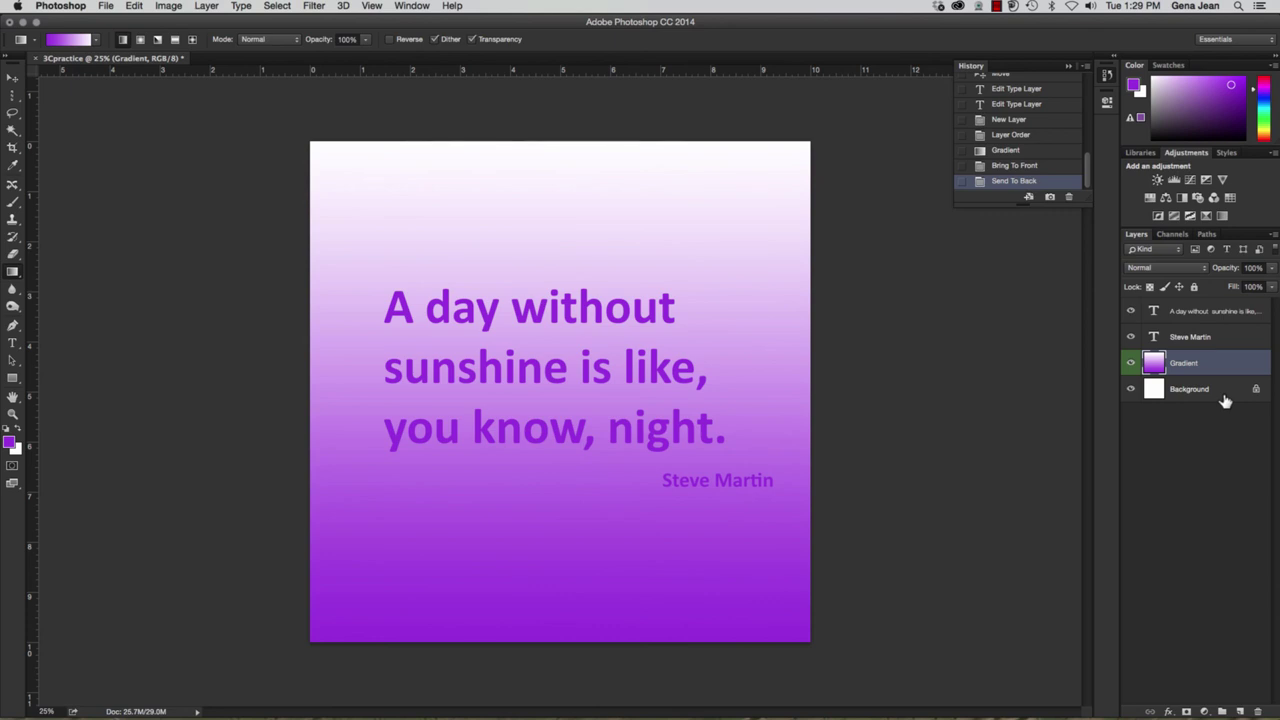
- Convert the locked Background layer into a regular layer named BG, keeping no color label, Normal mode and 100% opacity
{"action": "double_click", "coordinate": [1225, 400]}
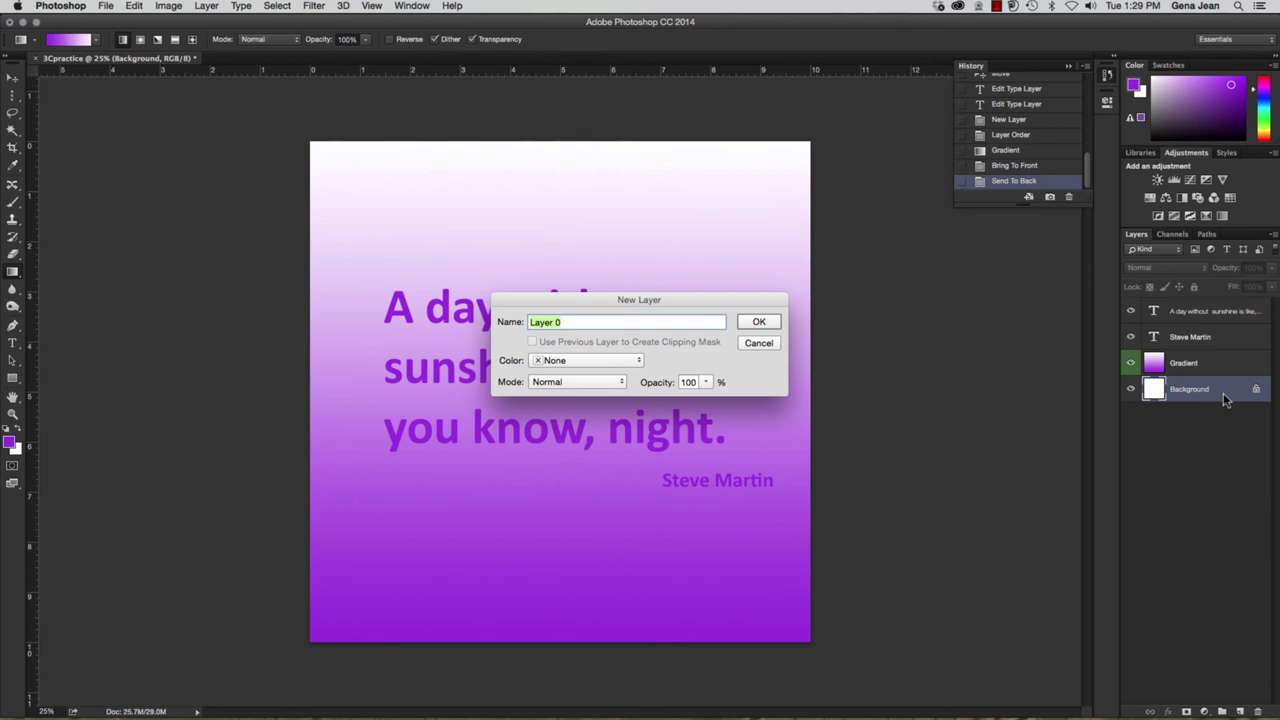
{"action": "type", "text": "BG"}
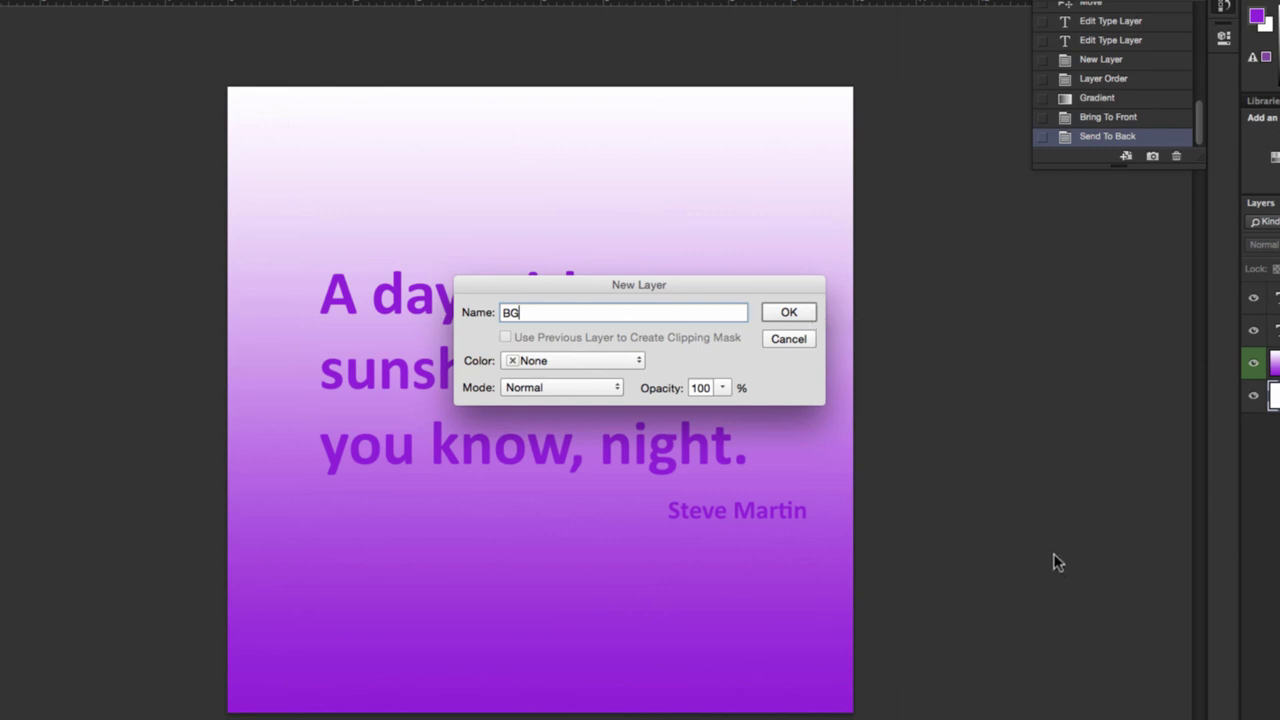
{"action": "left_click", "coordinate": [789, 314]}
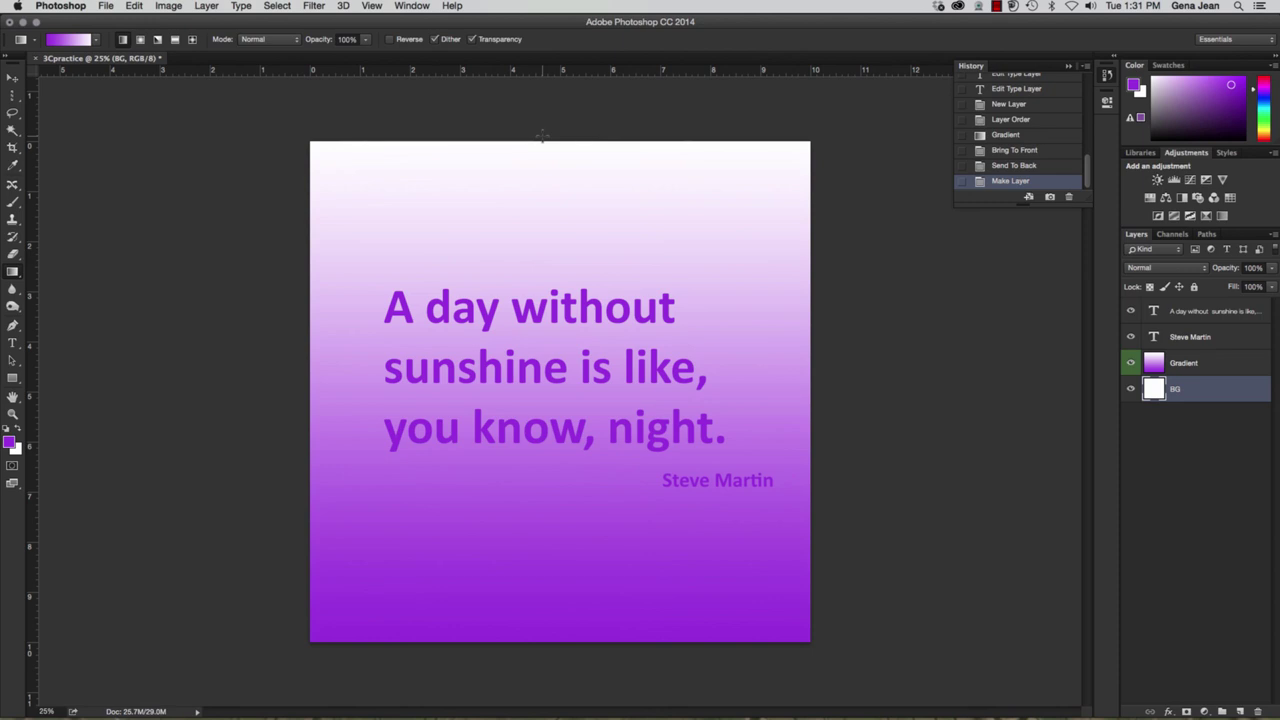
- Select the Gradient layer, switch the layer filter to Color, and filter the layer list for layers with no color label
{"action": "left_click", "coordinate": [1228, 372]}
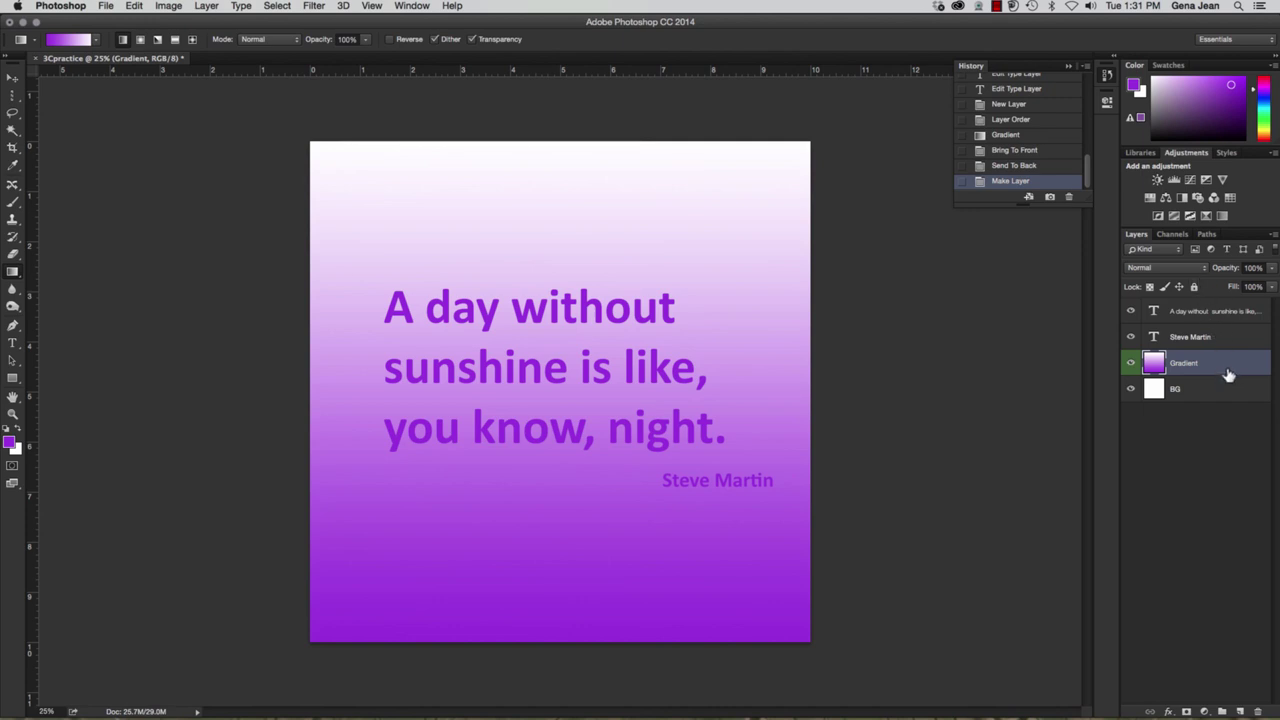
{"action": "left_click", "coordinate": [1179, 254]}
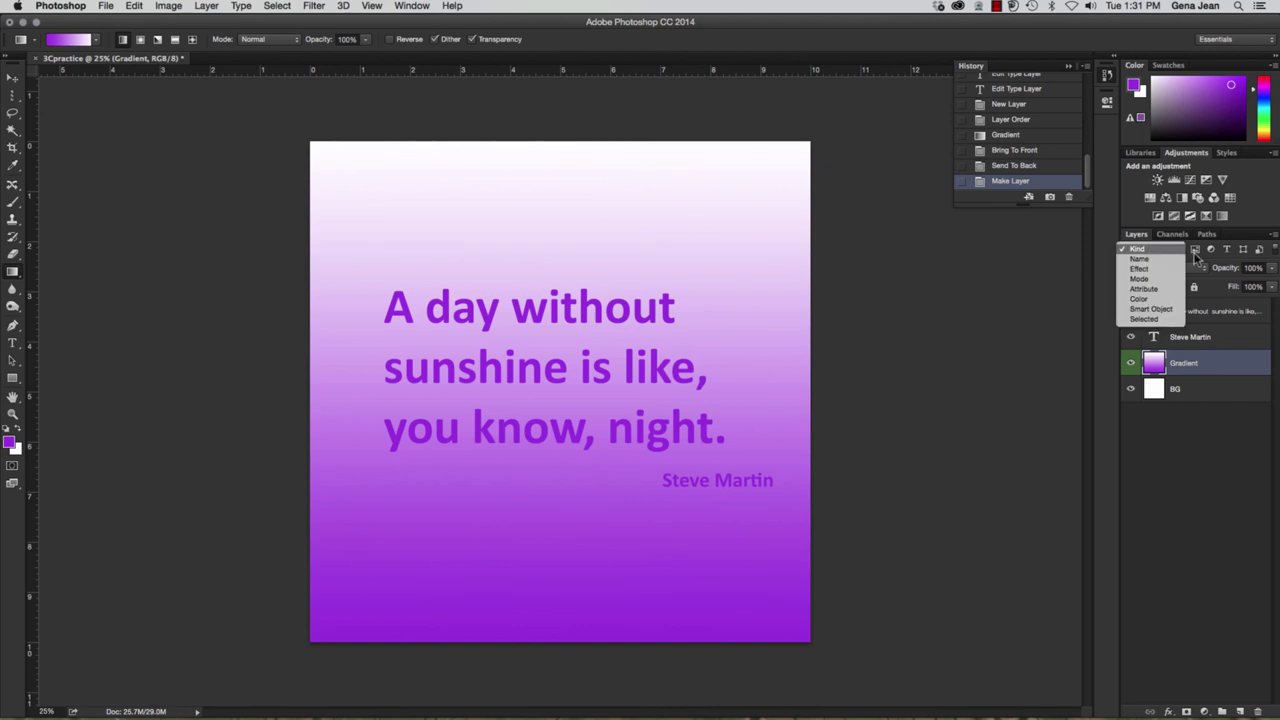
{"action": "left_click", "coordinate": [1172, 298]}
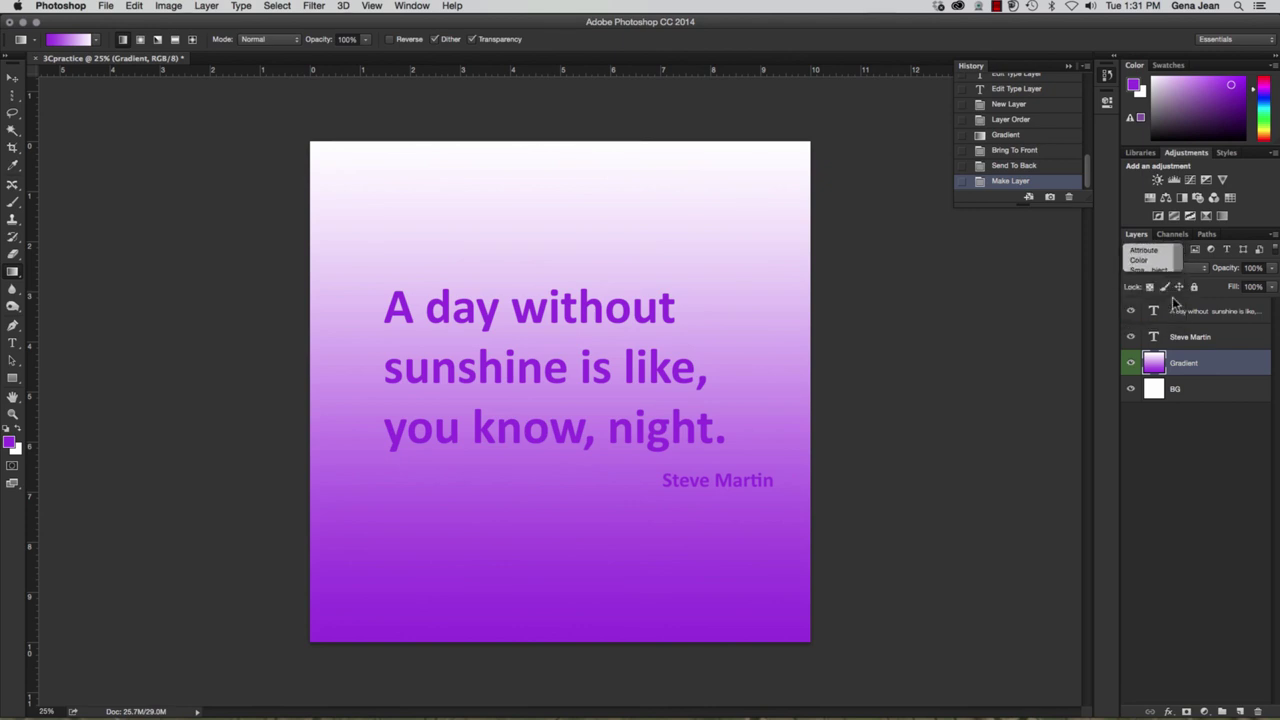
{"action": "left_click", "coordinate": [1220, 250]}
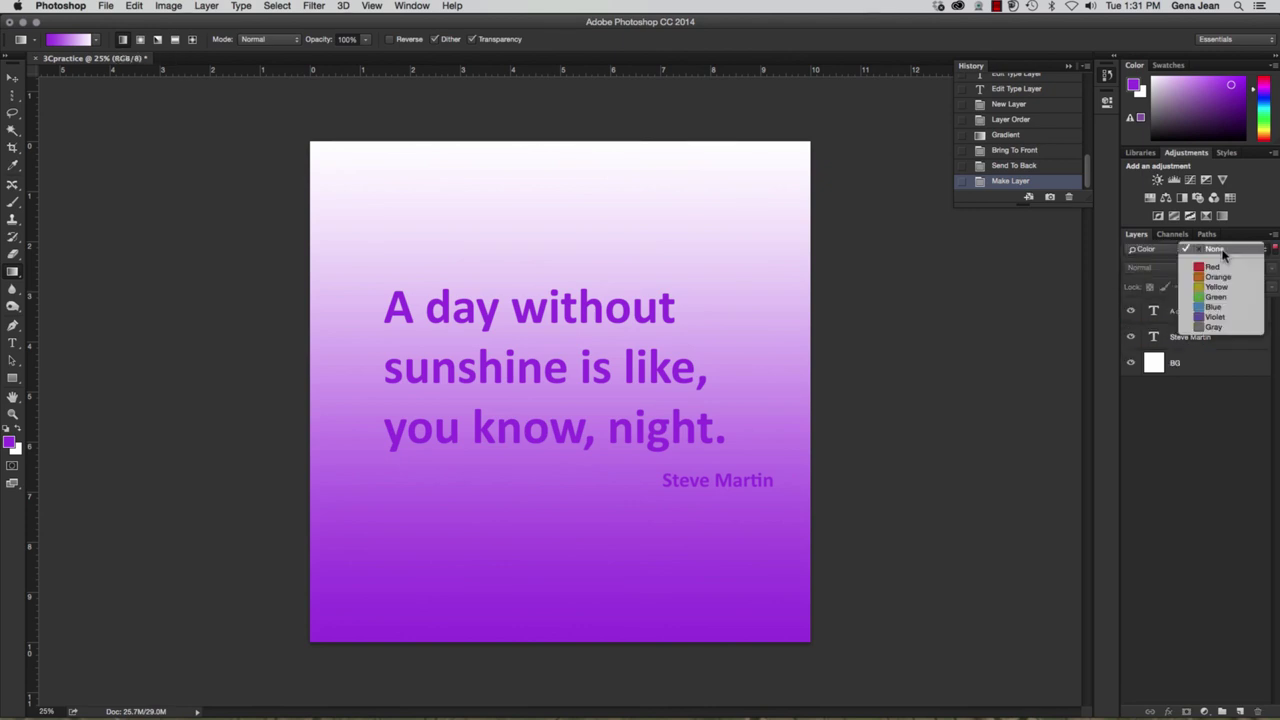
{"action": "left_click", "coordinate": [1222, 252]}
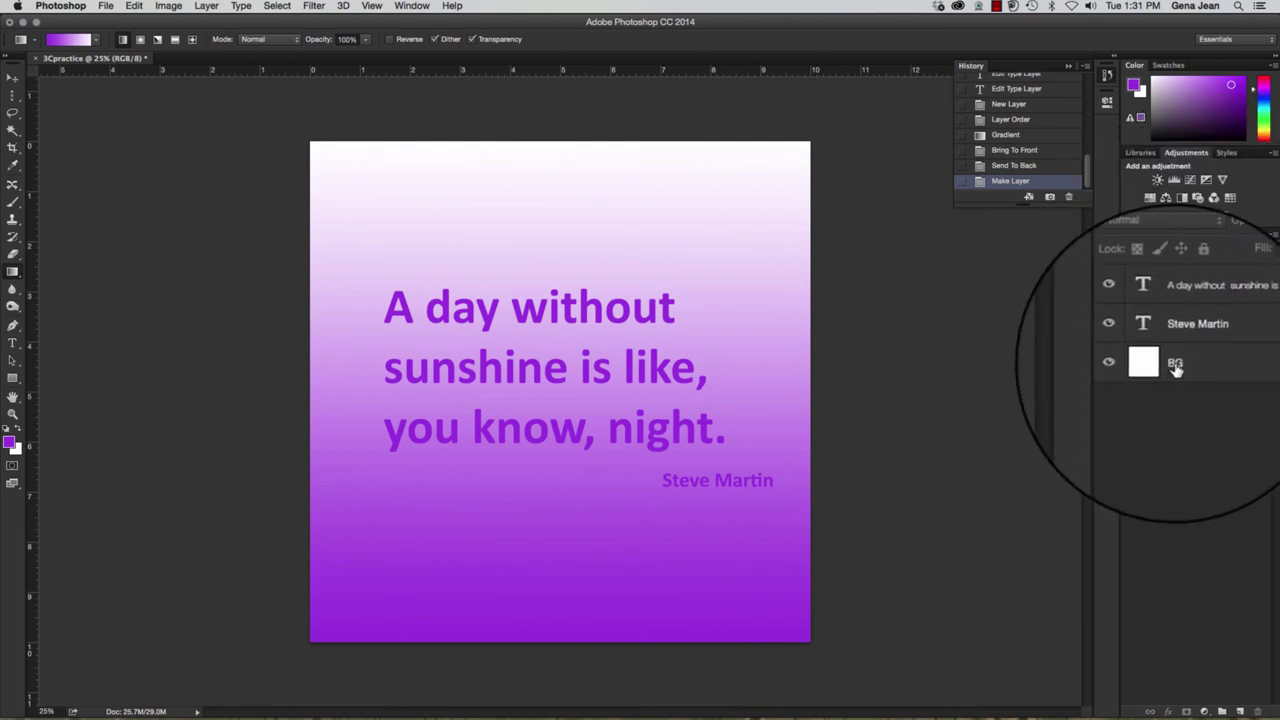
- Filter the layer list for the Green color label, and set the filter type back to Kind
{"action": "left_click", "coordinate": [1228, 250]}
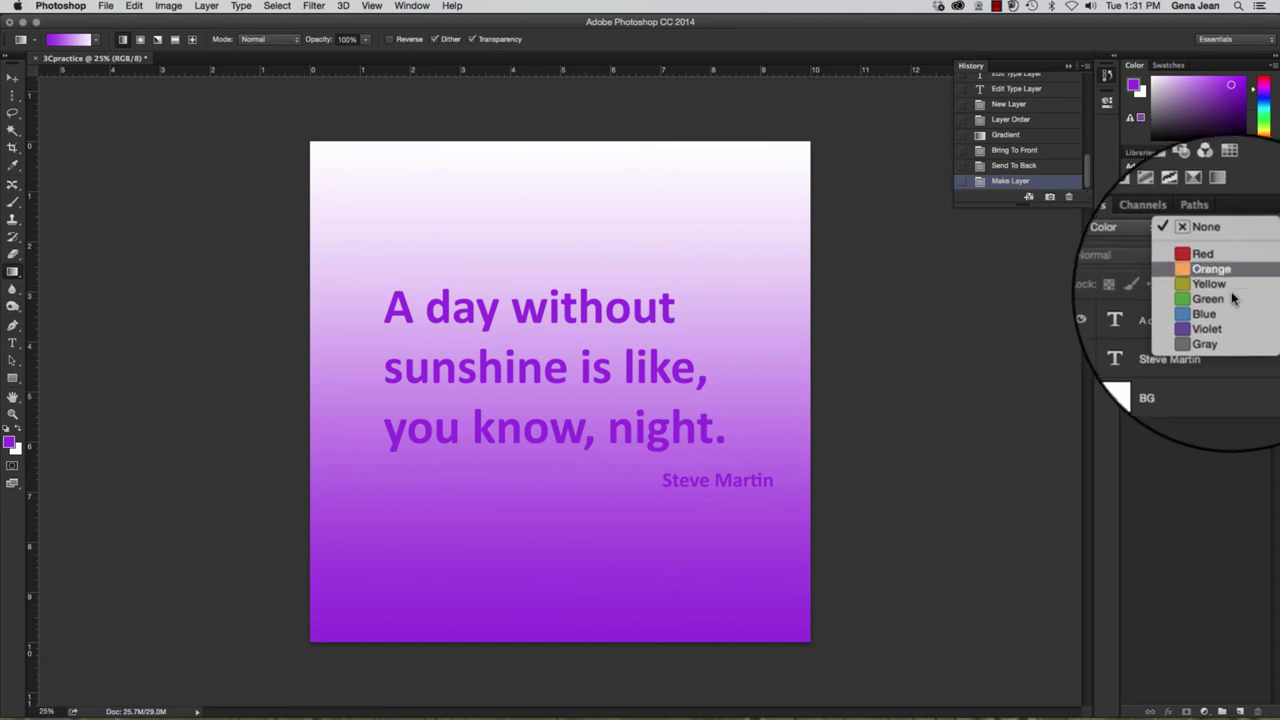
{"action": "left_click", "coordinate": [1232, 297]}
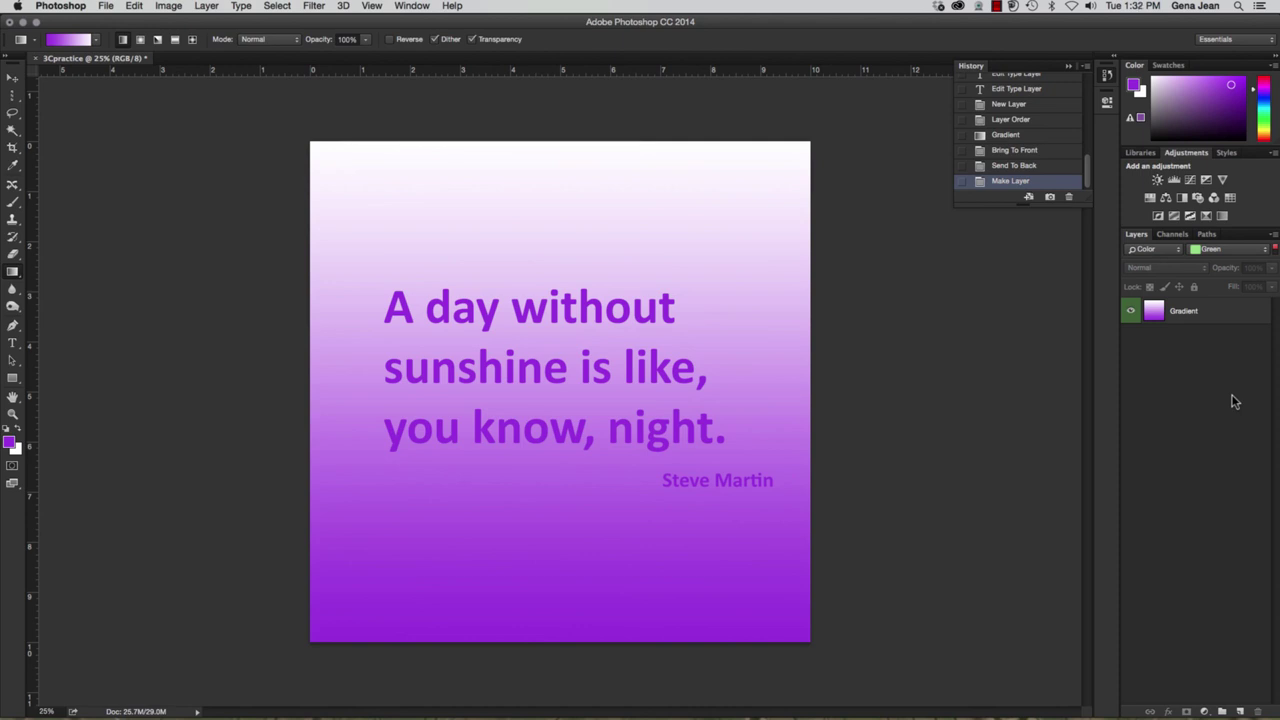
{"action": "left_click", "coordinate": [1178, 249]}
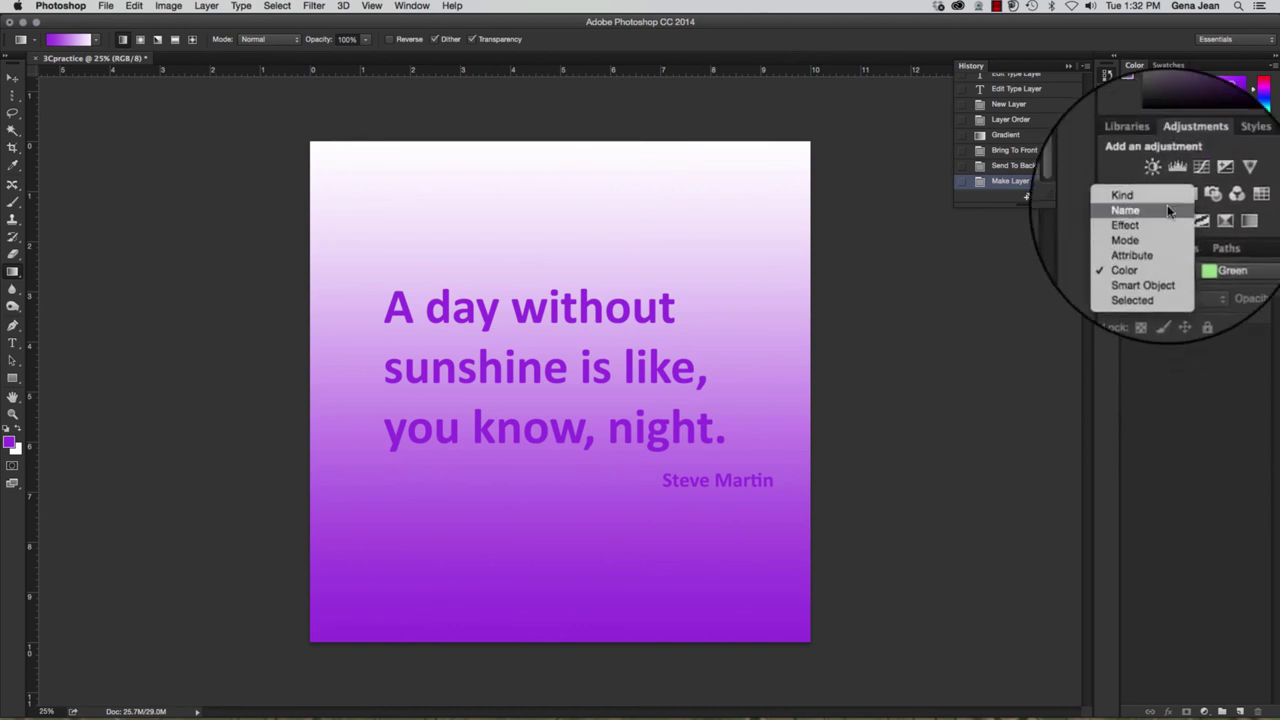
{"action": "left_click", "coordinate": [1166, 198]}
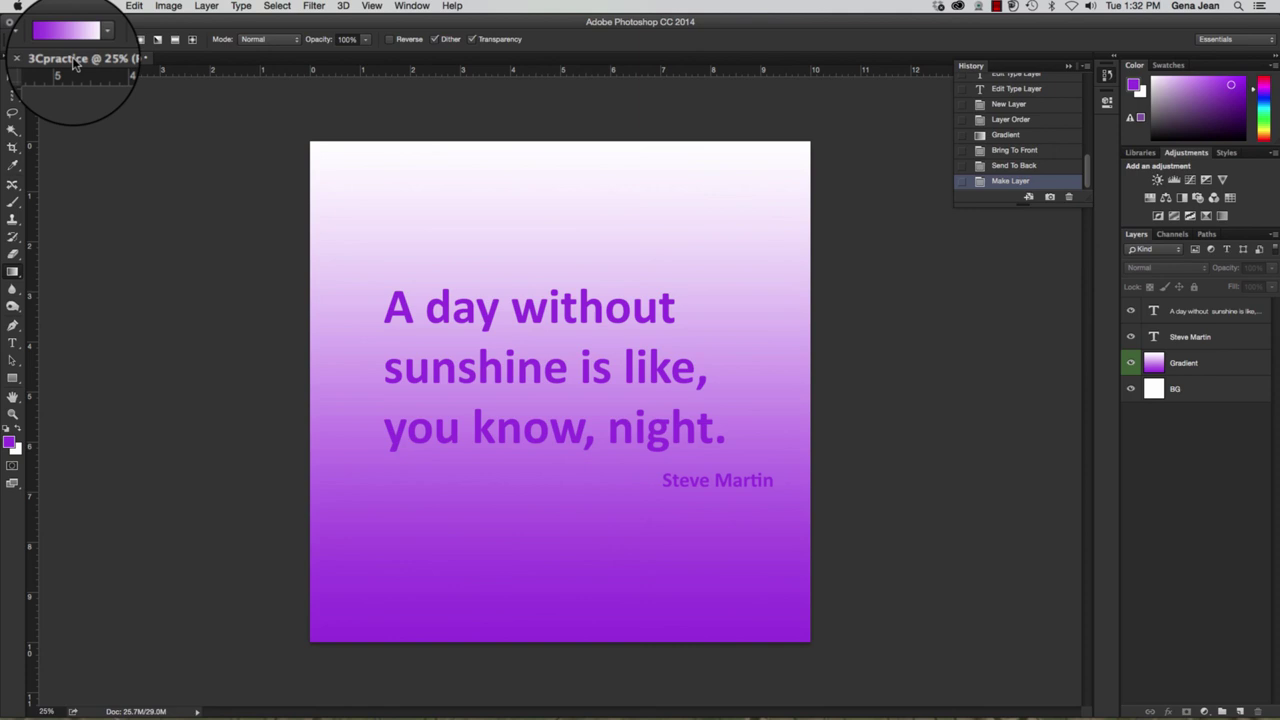
- Save the document as 3Cpractice.psd in Photoshop format in the Chapter3 folder inside Week2
{"action": "left_click", "coordinate": [105, 6]}
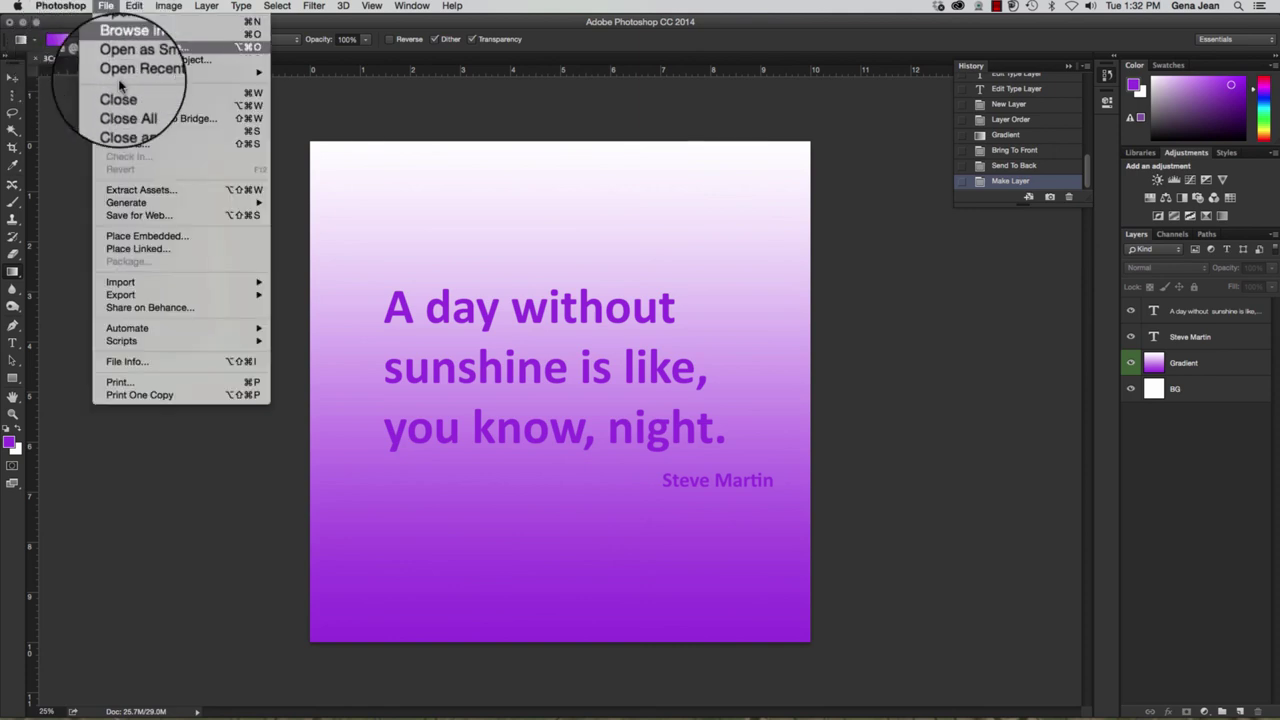
{"action": "left_click", "coordinate": [112, 131]}
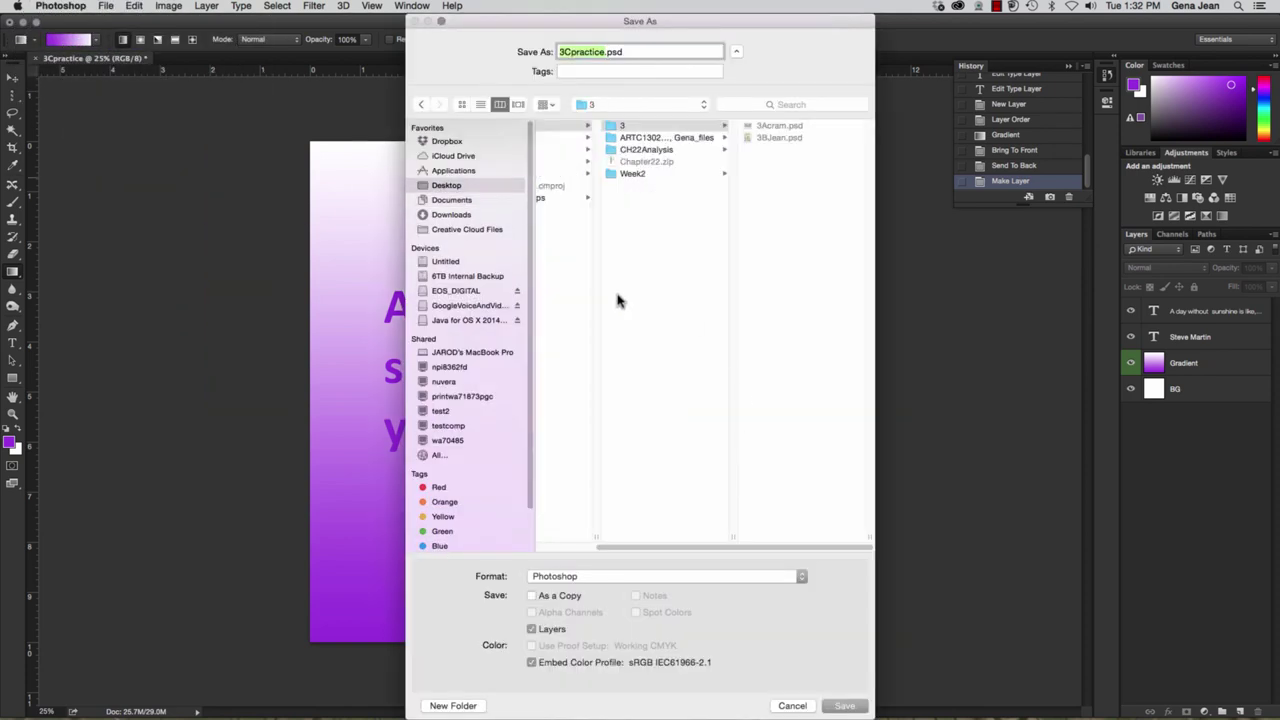
{"action": "left_click", "coordinate": [636, 177]}
{"action": "left_click", "coordinate": [766, 127]}
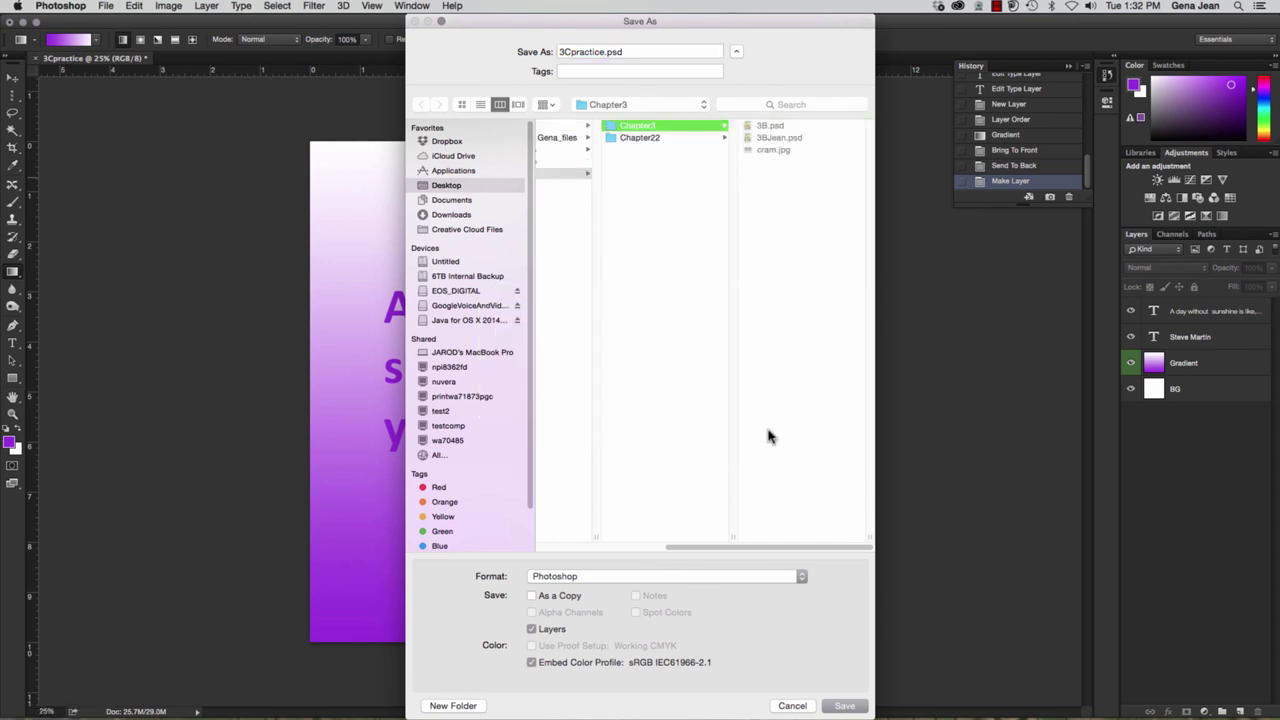
{"action": "key", "text": "Return"}
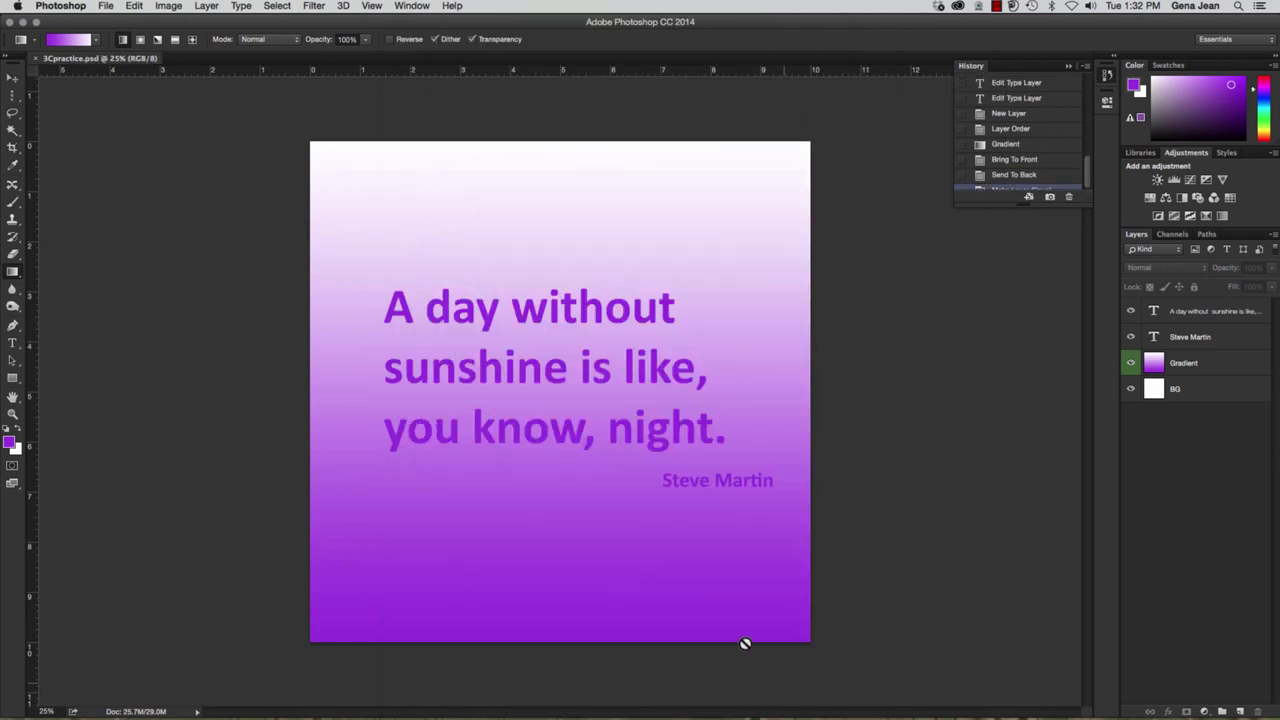